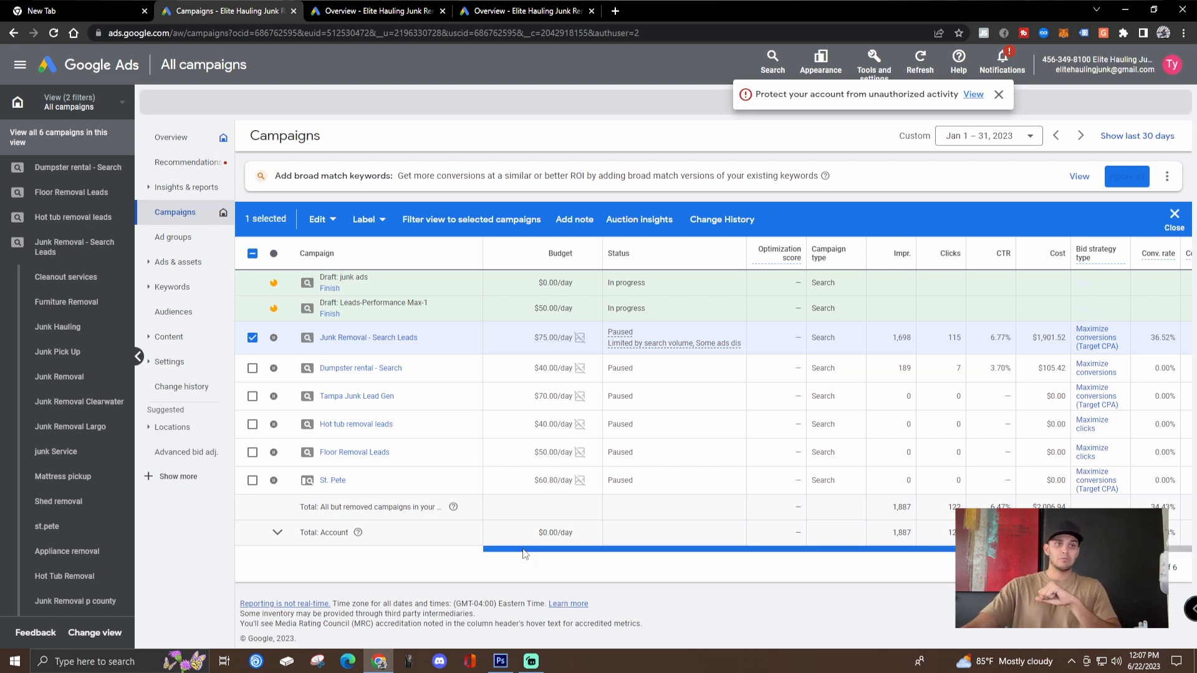
- Examine the Junk Removal - Search Leads campaign's budget, clicks, cost, conversion rate and cost per conversion for January 2023
{"action": "left_click_drag", "start_coordinate": [524, 551], "coordinate": [545, 558]}
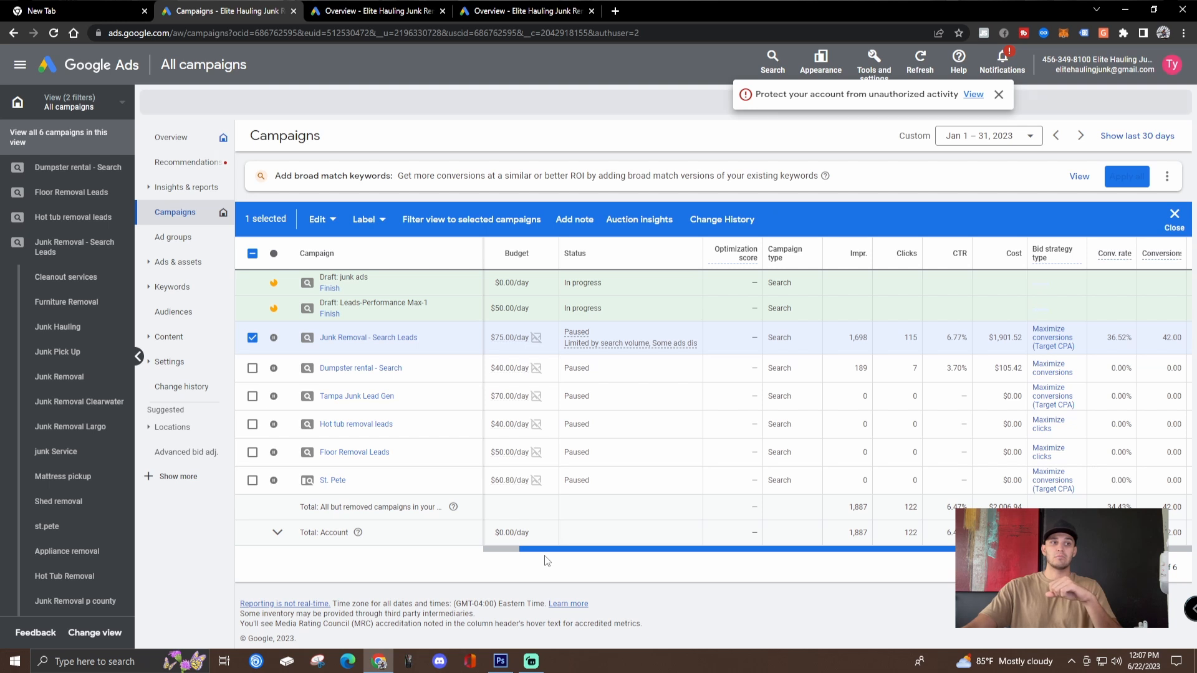
{"action": "left_click_drag", "start_coordinate": [546, 561], "coordinate": [599, 553]}
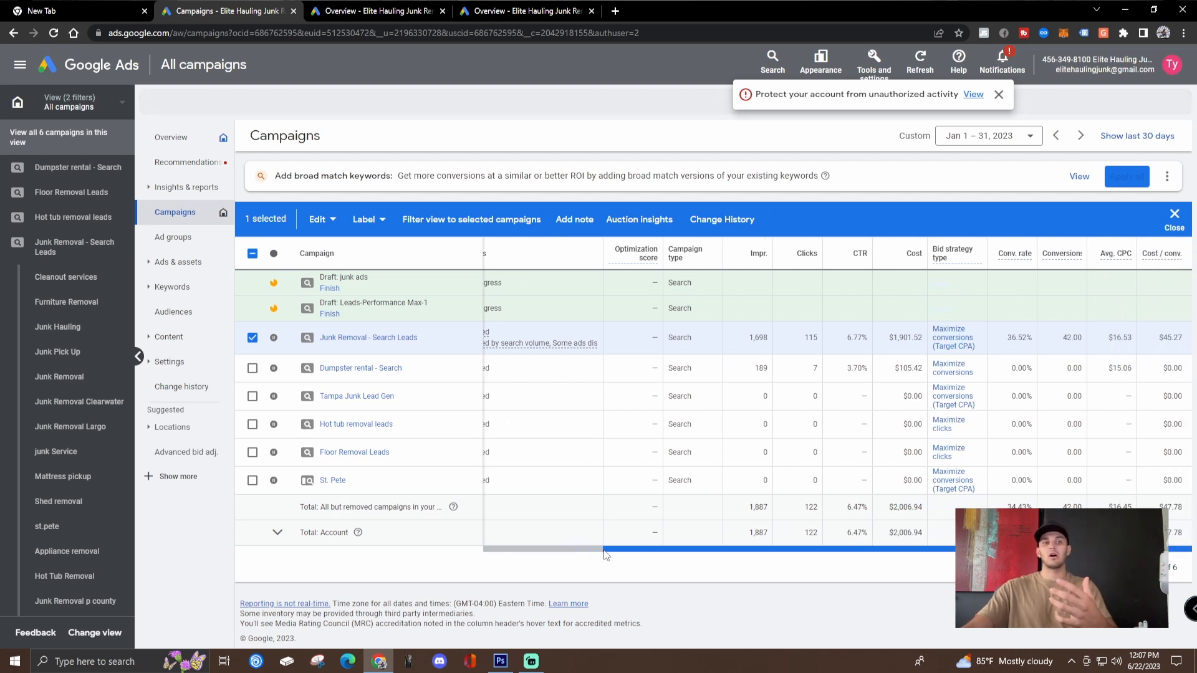
{"action": "left_click_drag", "start_coordinate": [620, 555], "coordinate": [489, 561]}
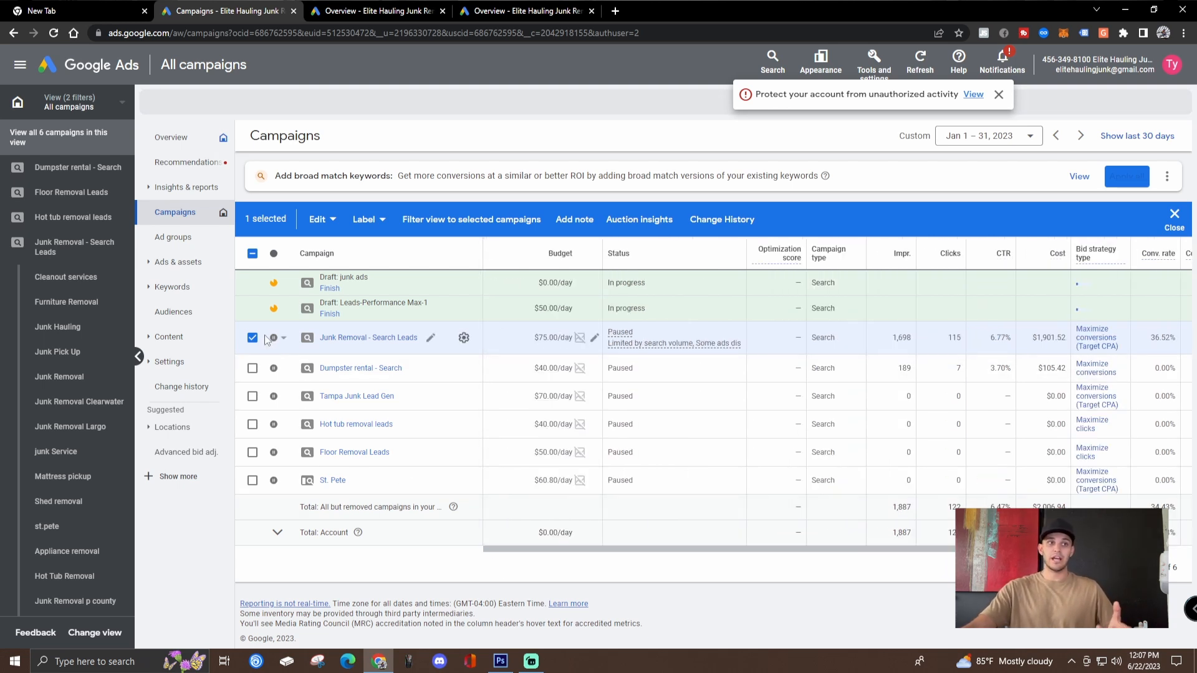
{"action": "left_click_drag", "start_coordinate": [491, 550], "coordinate": [533, 564]}
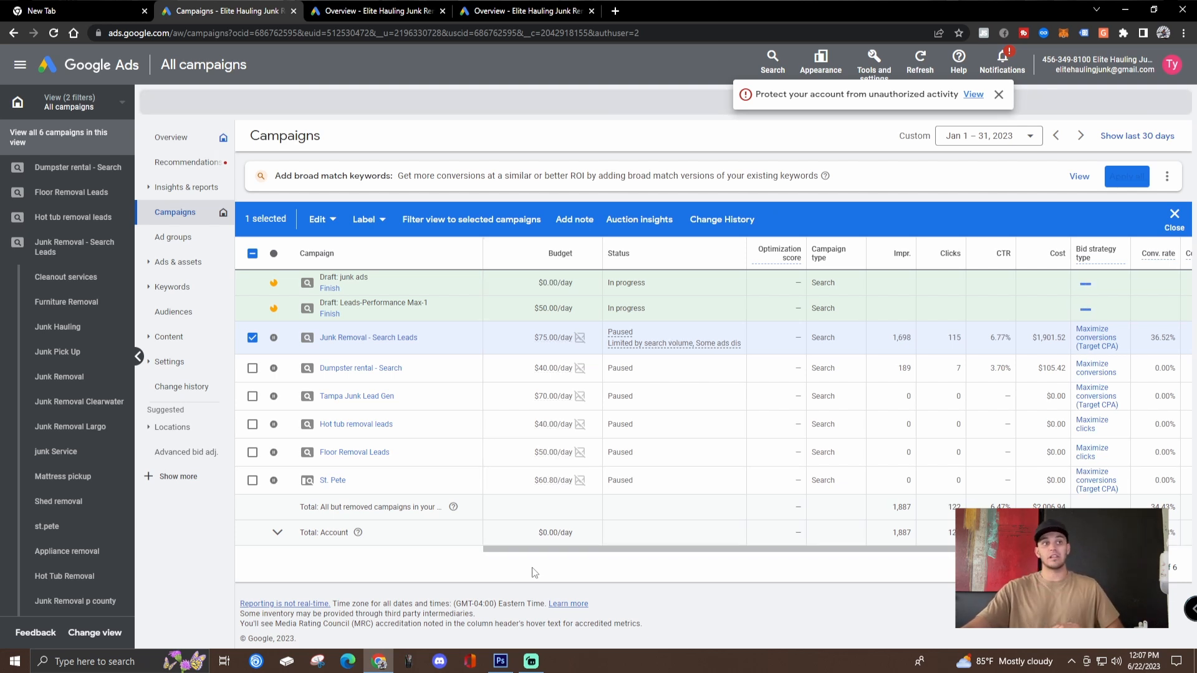
{"action": "mouse_move", "coordinate": [547, 556]}
{"action": "left_mouse_down"}
{"action": "mouse_move", "coordinate": [582, 555]}
{"action": "mouse_move", "coordinate": [540, 567]}
{"action": "left_mouse_up"}
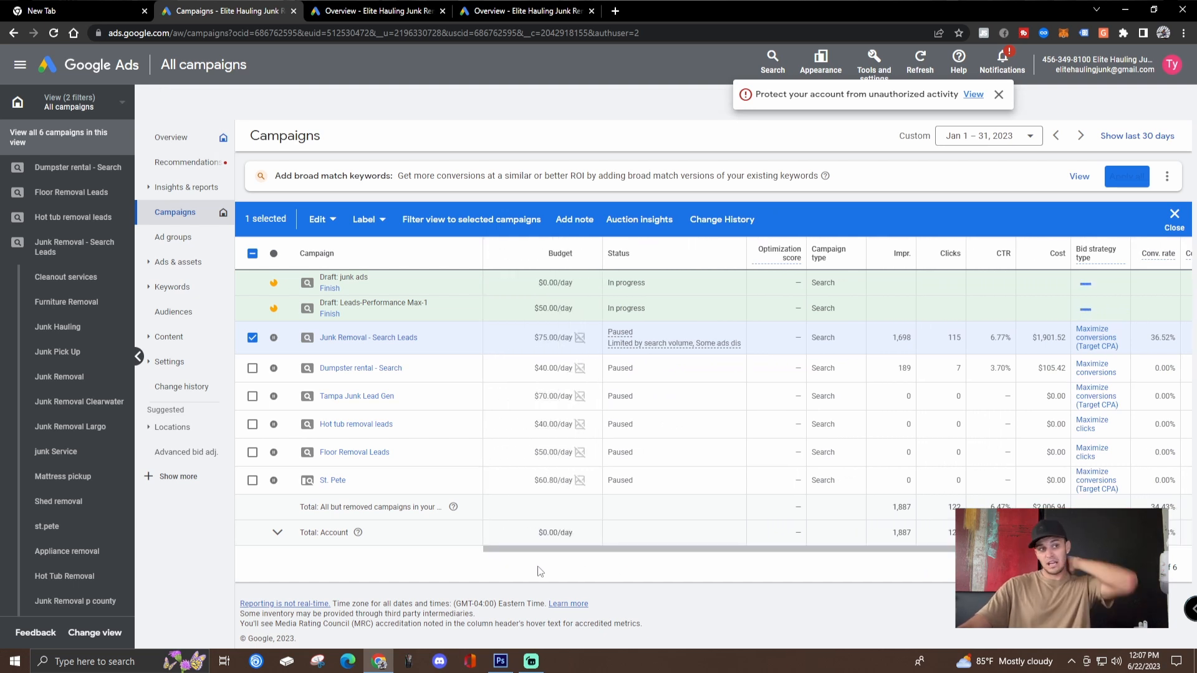
{"action": "left_click_drag", "start_coordinate": [530, 558], "coordinate": [626, 554]}
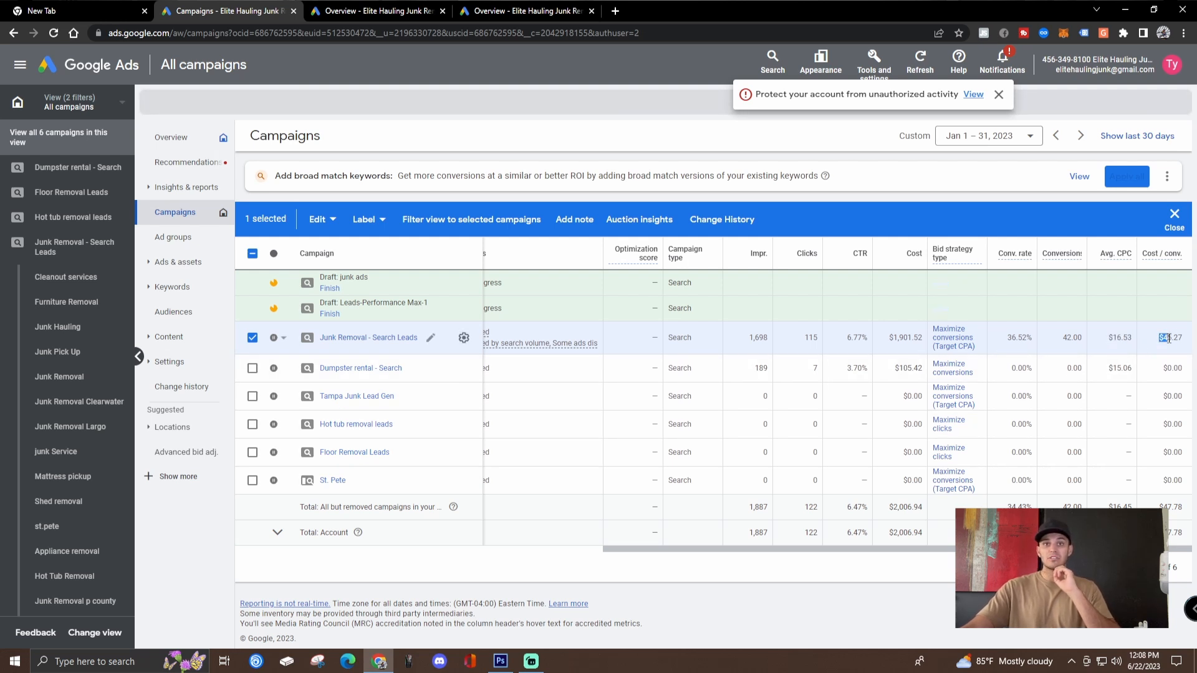
{"action": "left_click", "coordinate": [1157, 356]}
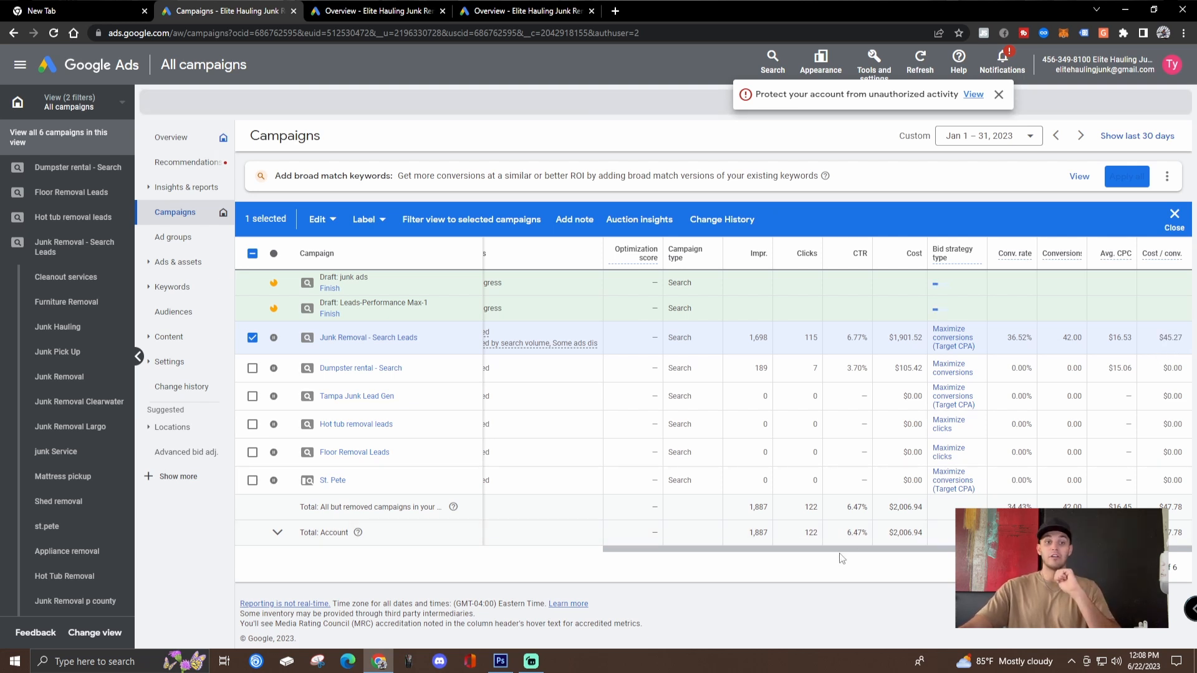
{"action": "scroll", "coordinate": [810, 555], "scroll_direction": "left", "scroll_amount": 3}
{"action": "scroll", "coordinate": [783, 562], "scroll_direction": "right", "scroll_amount": 2}
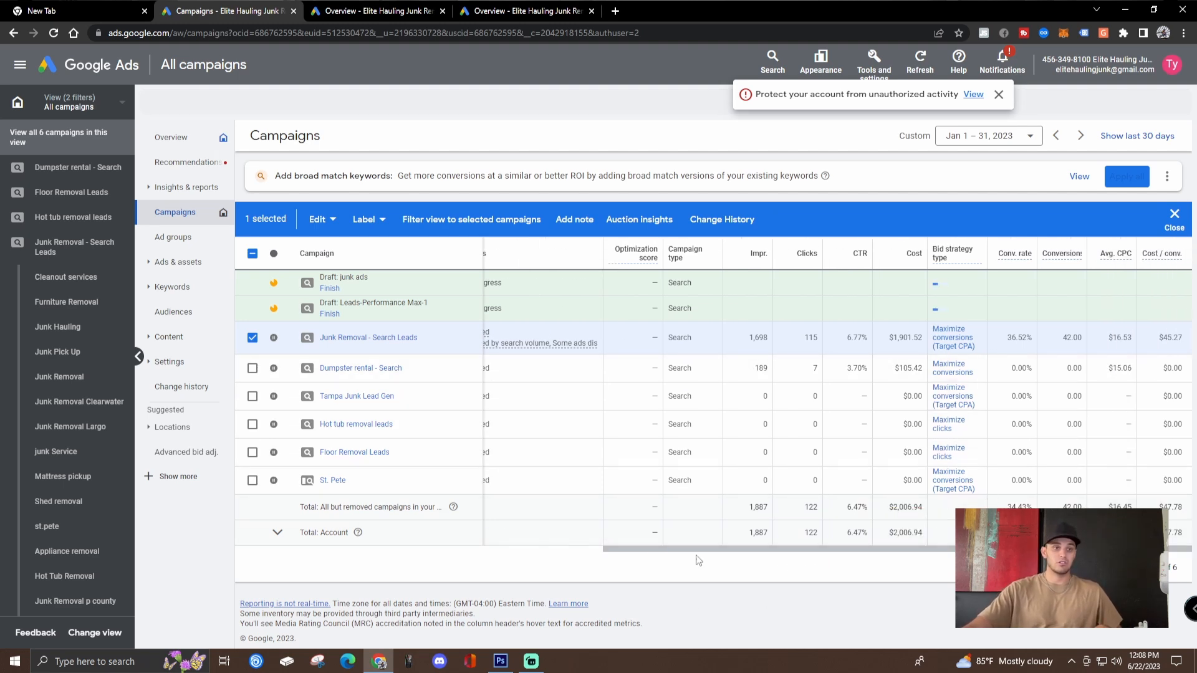
{"action": "scroll", "coordinate": [701, 554], "scroll_direction": "left", "scroll_amount": 3}
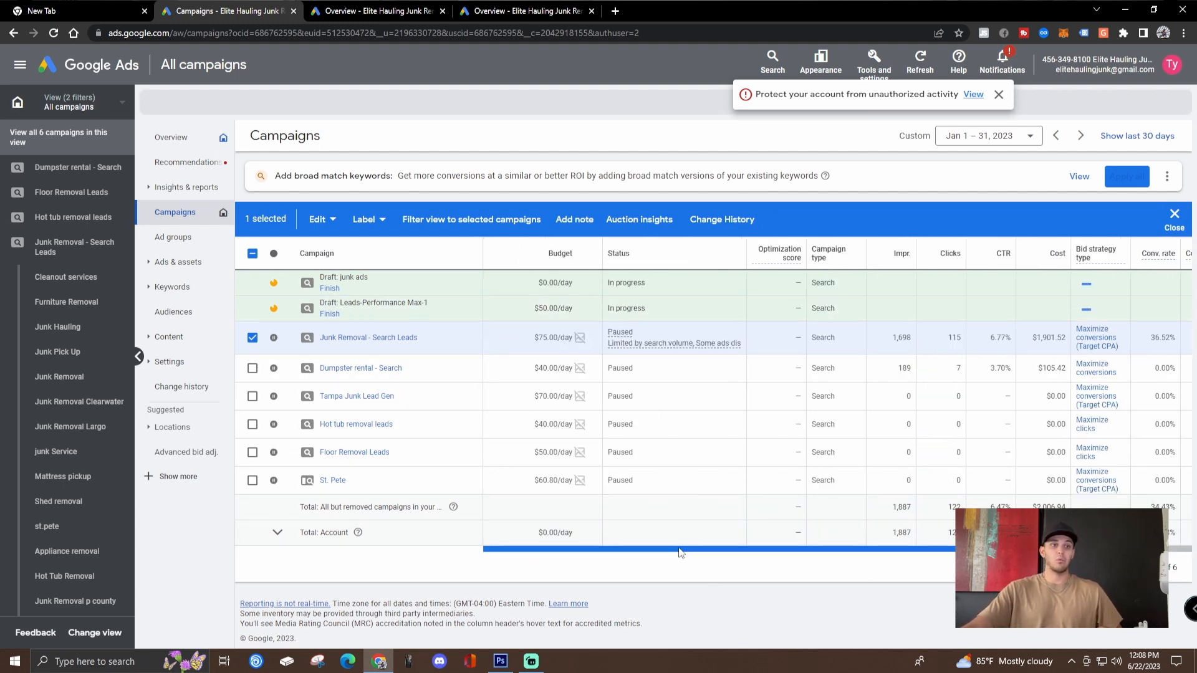
{"action": "scroll", "coordinate": [681, 553], "scroll_direction": "right", "scroll_amount": 1}
{"action": "scroll", "coordinate": [733, 545], "scroll_direction": "right", "scroll_amount": 1}
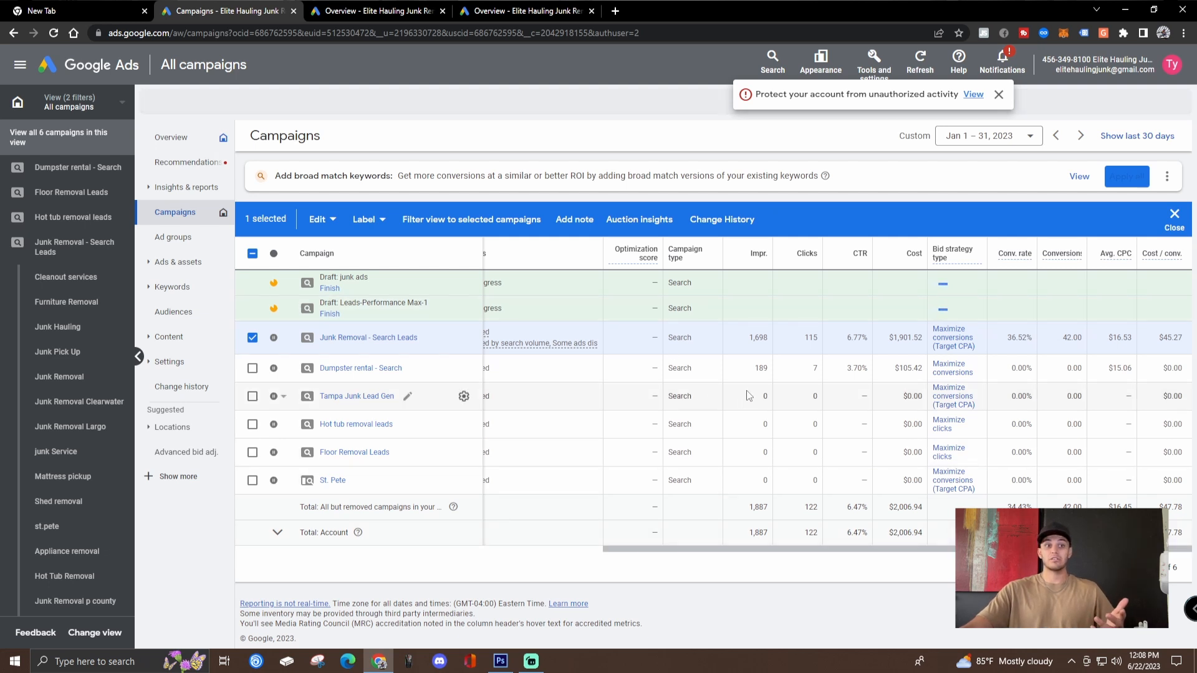
{"action": "left_click_drag", "start_coordinate": [720, 551], "coordinate": [641, 571]}
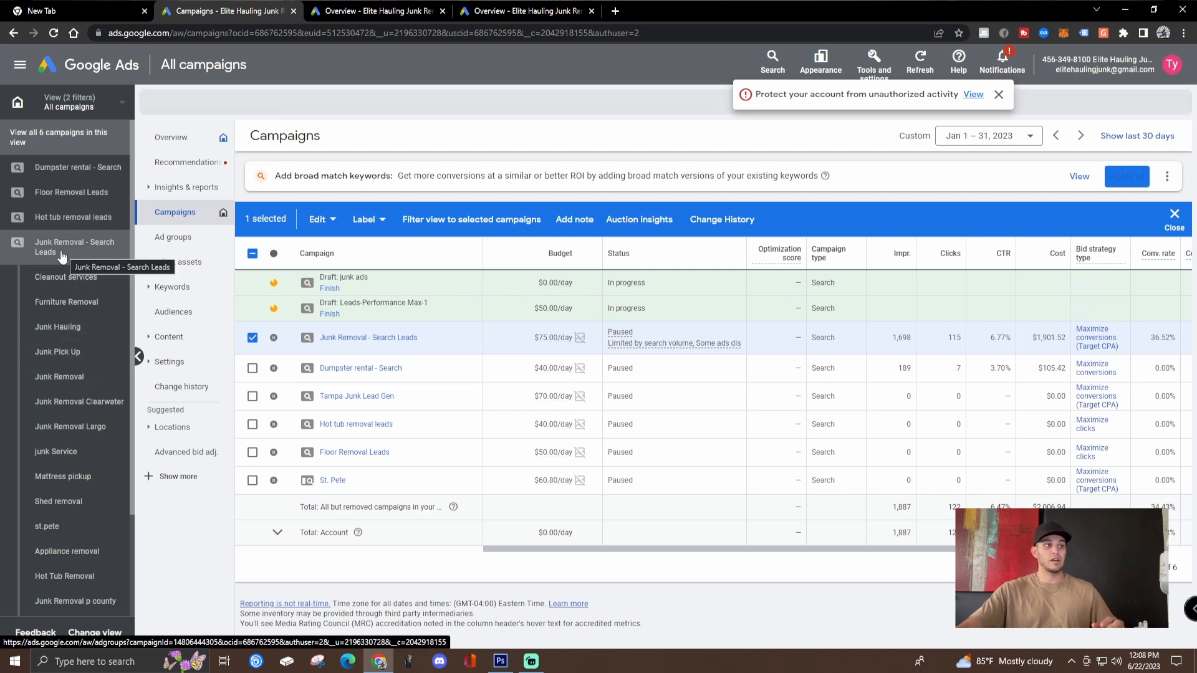
- Open the Junk Removal - Search Leads campaign and review the performance of all its ad groups
{"action": "left_click", "coordinate": [56, 249]}
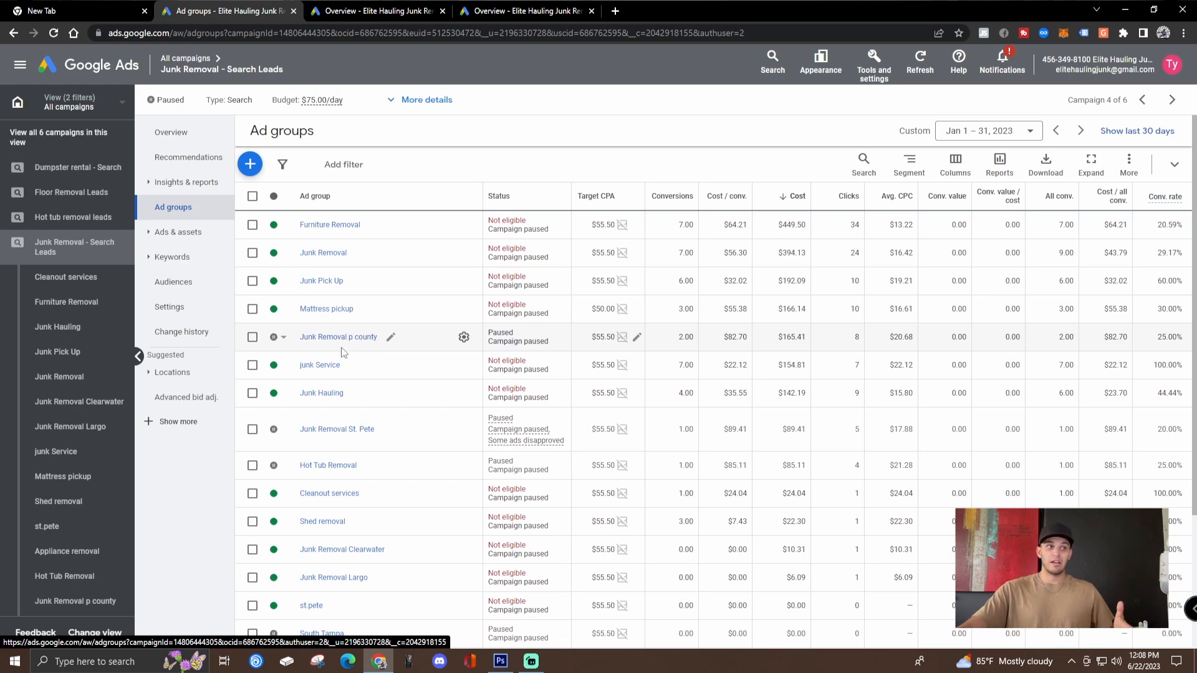
{"action": "scroll", "coordinate": [342, 353], "scroll_direction": "down", "scroll_amount": 2}
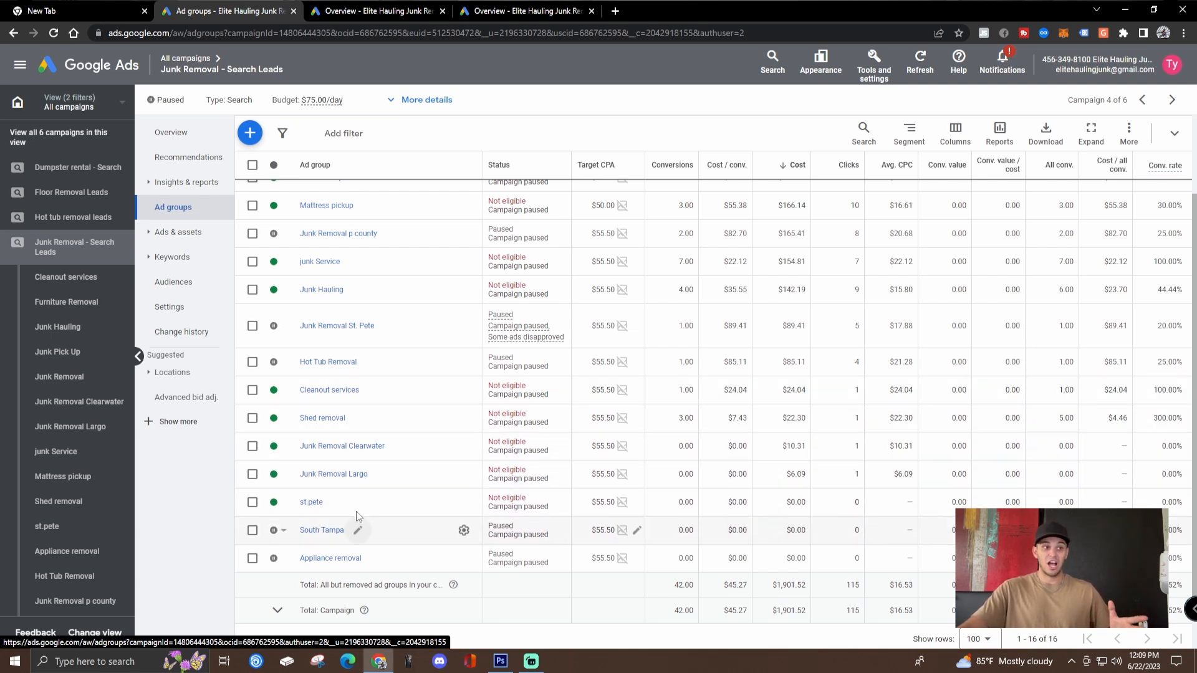
{"action": "scroll", "coordinate": [319, 424], "scroll_direction": "up", "scroll_amount": 3}
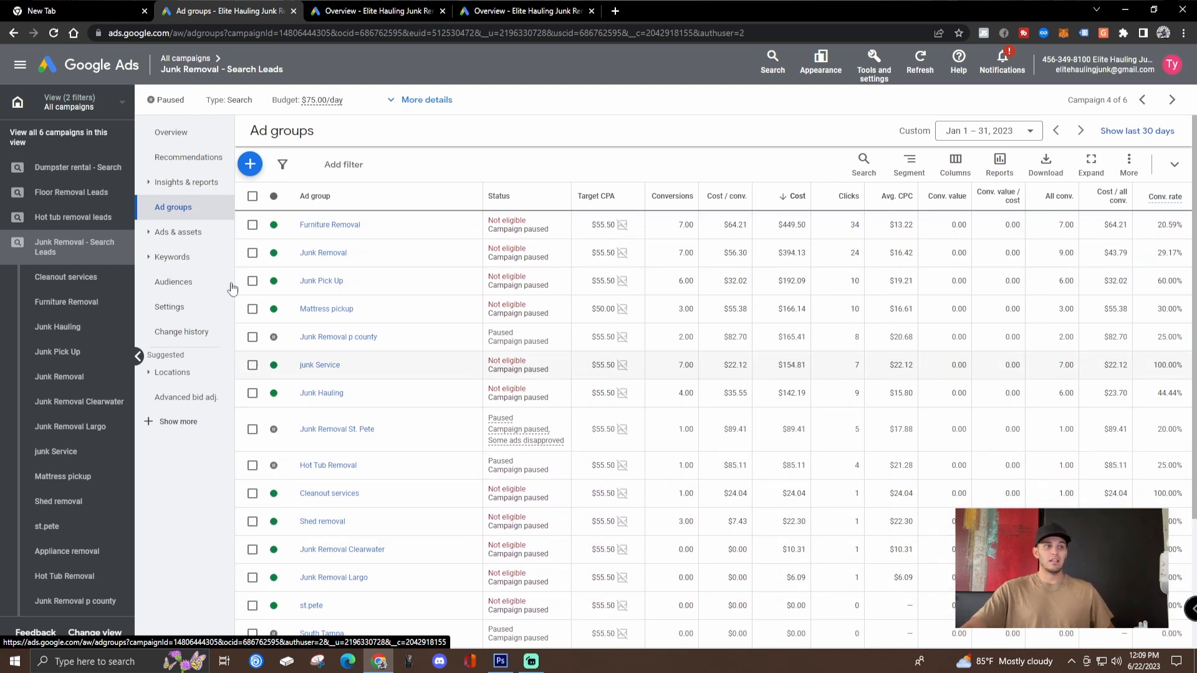
- Open the Furniture Removal ad group and review its search keywords, match types and conversions
{"action": "left_click", "coordinate": [327, 225]}
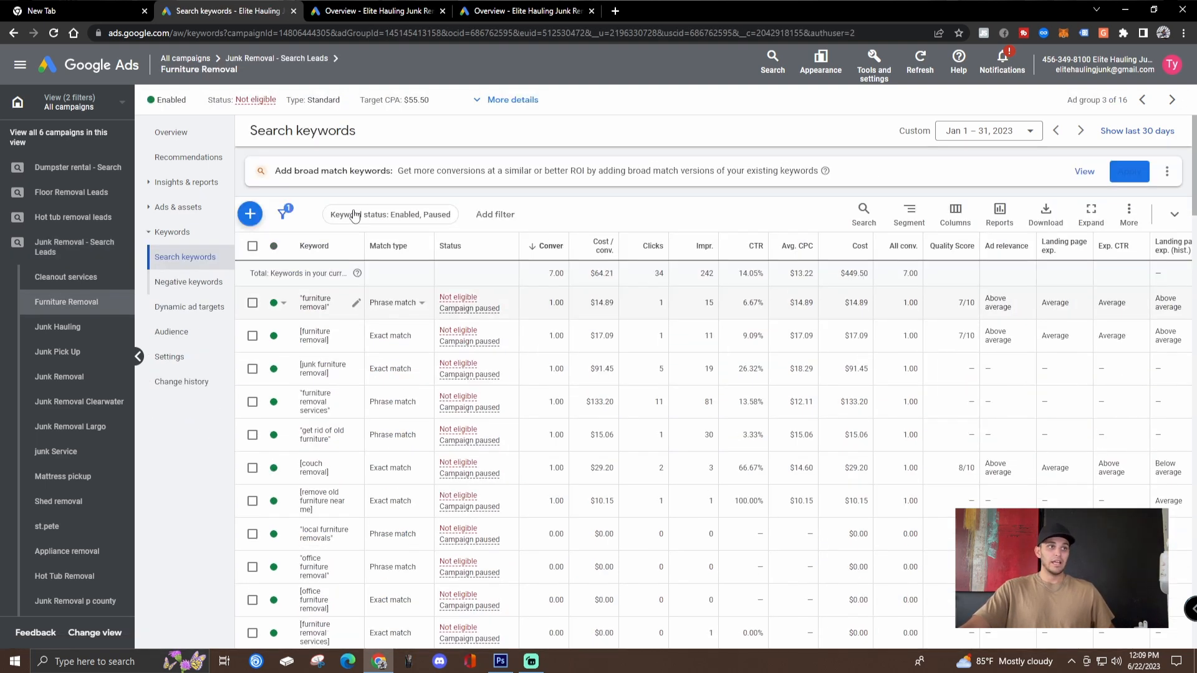
{"action": "scroll", "coordinate": [324, 336], "scroll_direction": "down", "scroll_amount": 2}
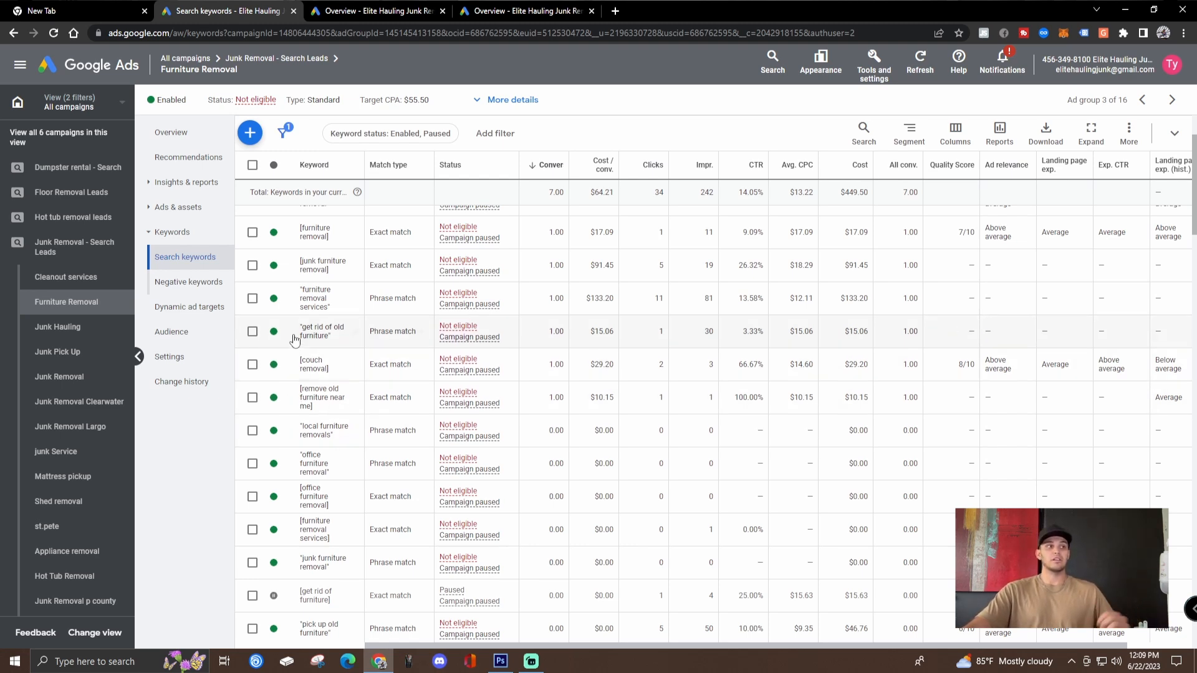
{"action": "scroll", "coordinate": [299, 341], "scroll_direction": "up", "scroll_amount": 3}
{"action": "scroll", "coordinate": [374, 406], "scroll_direction": "down", "scroll_amount": 5}
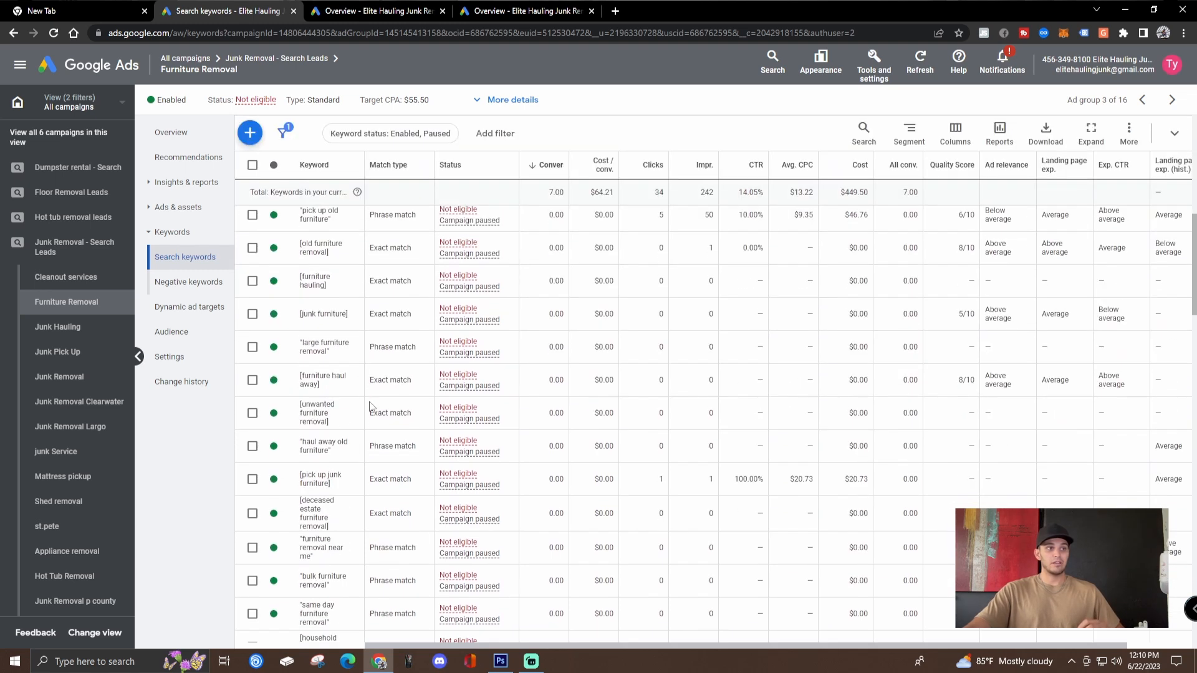
- View the Furniture Removal ad group's negative keywords, select the whole list to check its size, and clear the selection
{"action": "left_click", "coordinate": [182, 282]}
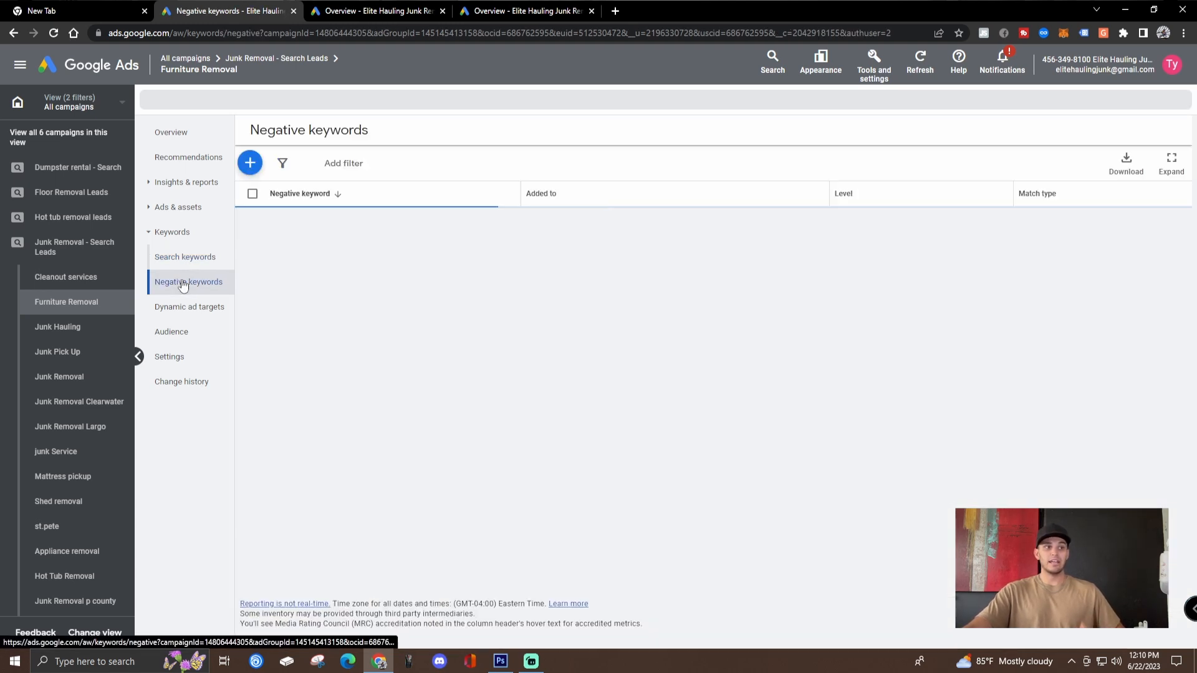
{"action": "left_click", "coordinate": [252, 193]}
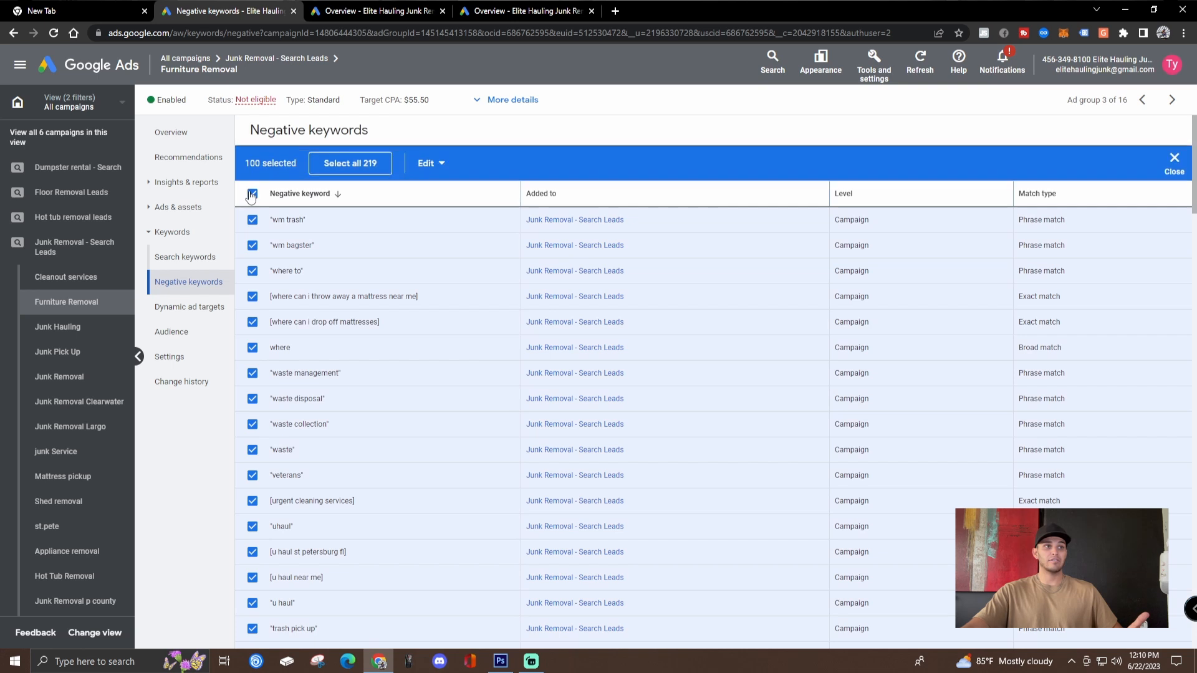
{"action": "left_click", "coordinate": [253, 195]}
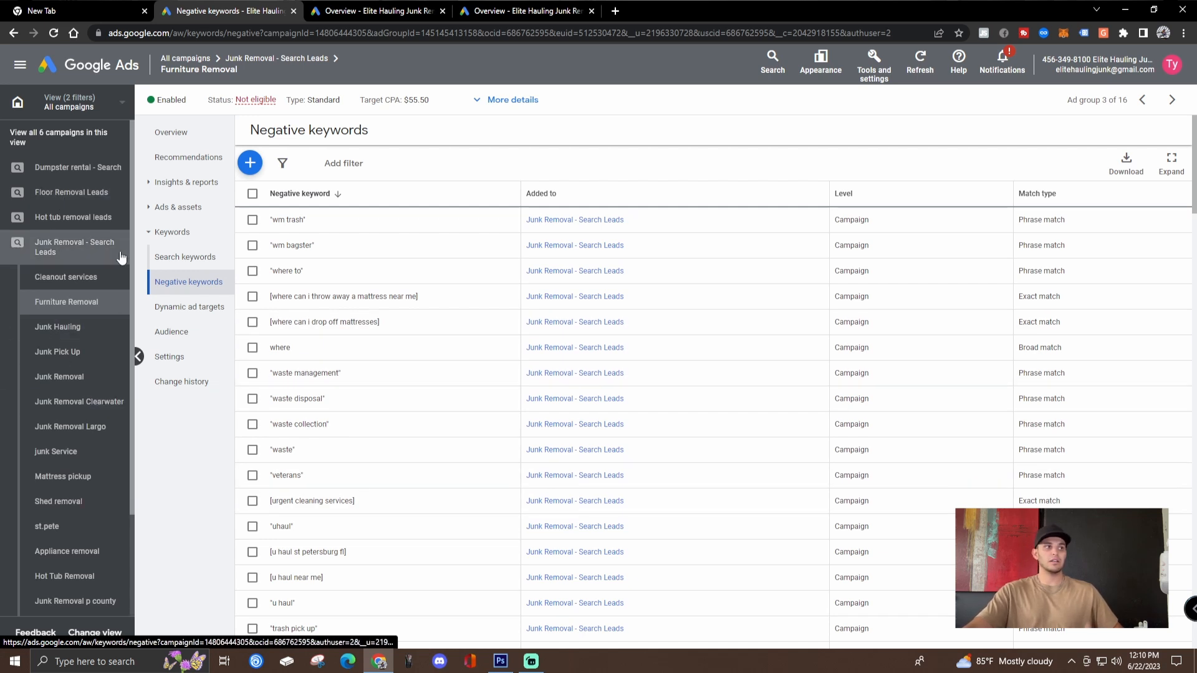
- Switch to the Junk Hauling ad group and view its search keywords
{"action": "left_click", "coordinate": [62, 327]}
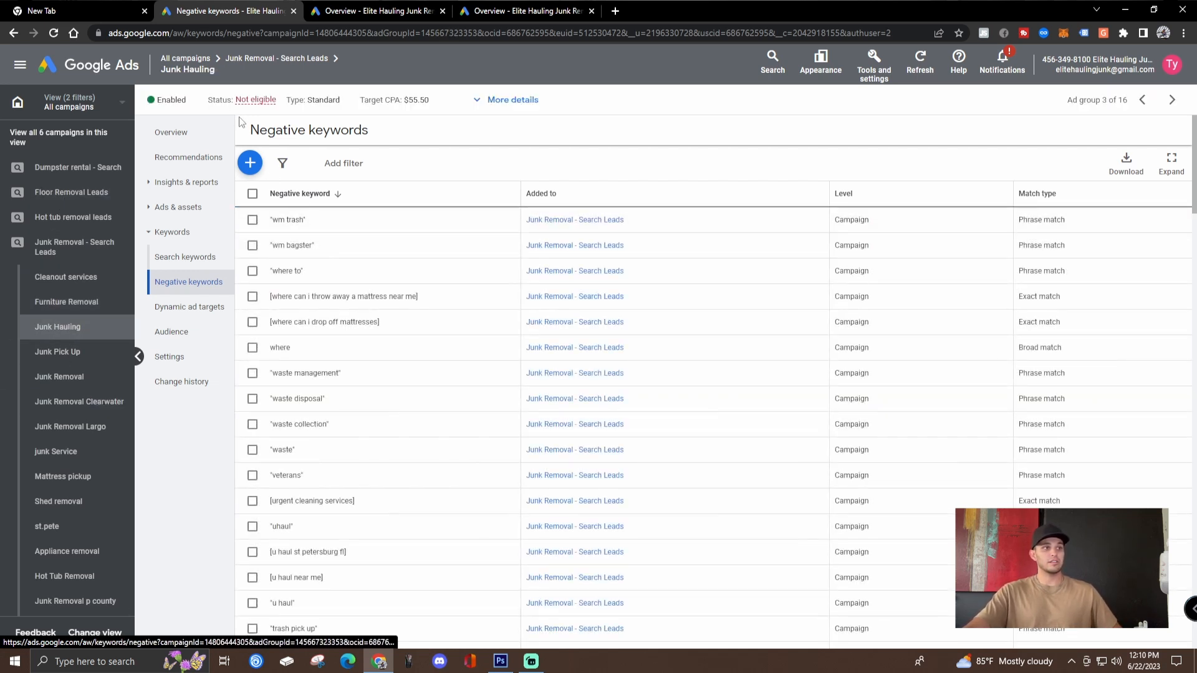
{"action": "left_click", "coordinate": [182, 232]}
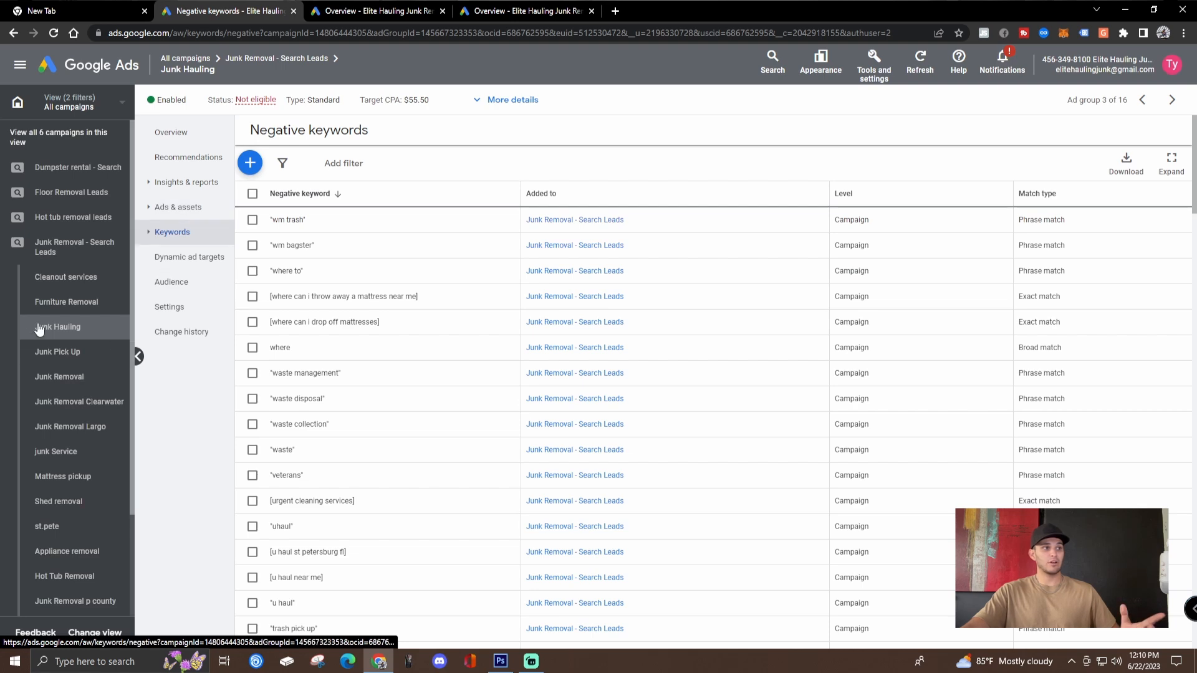
{"action": "left_click", "coordinate": [161, 234]}
{"action": "left_click", "coordinate": [183, 257]}
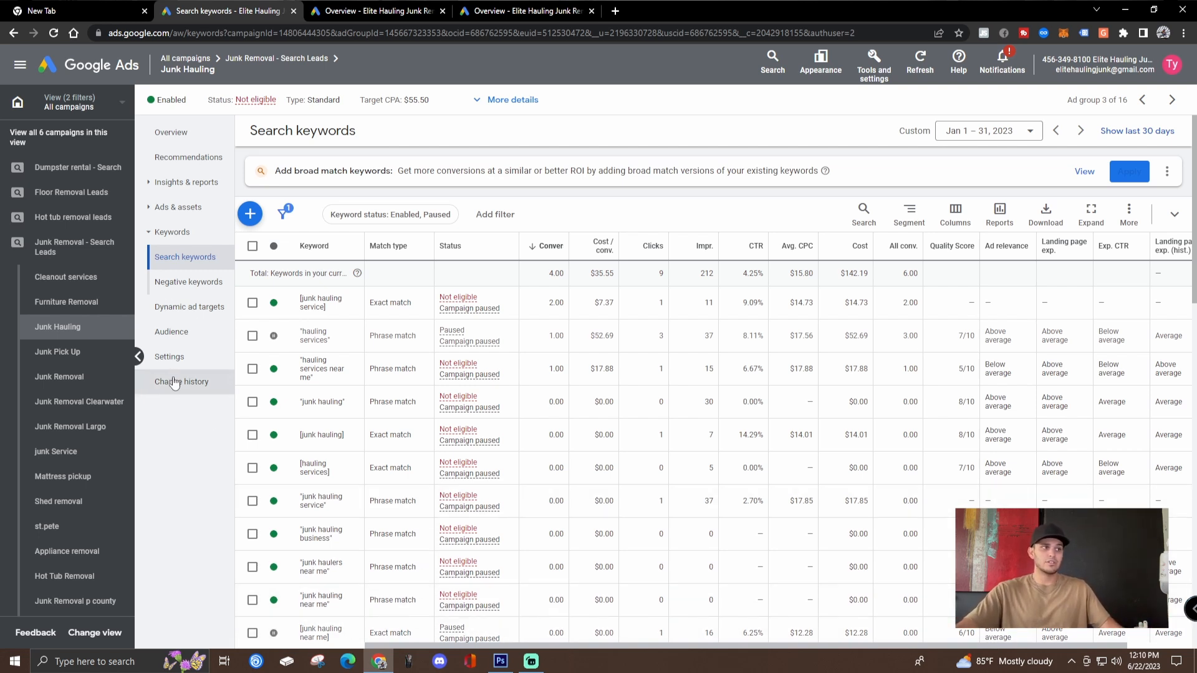
- Switch to the Junk Pick Up ad group, view its keywords and ads, and open its search ad for editing
{"action": "left_click", "coordinate": [62, 356]}
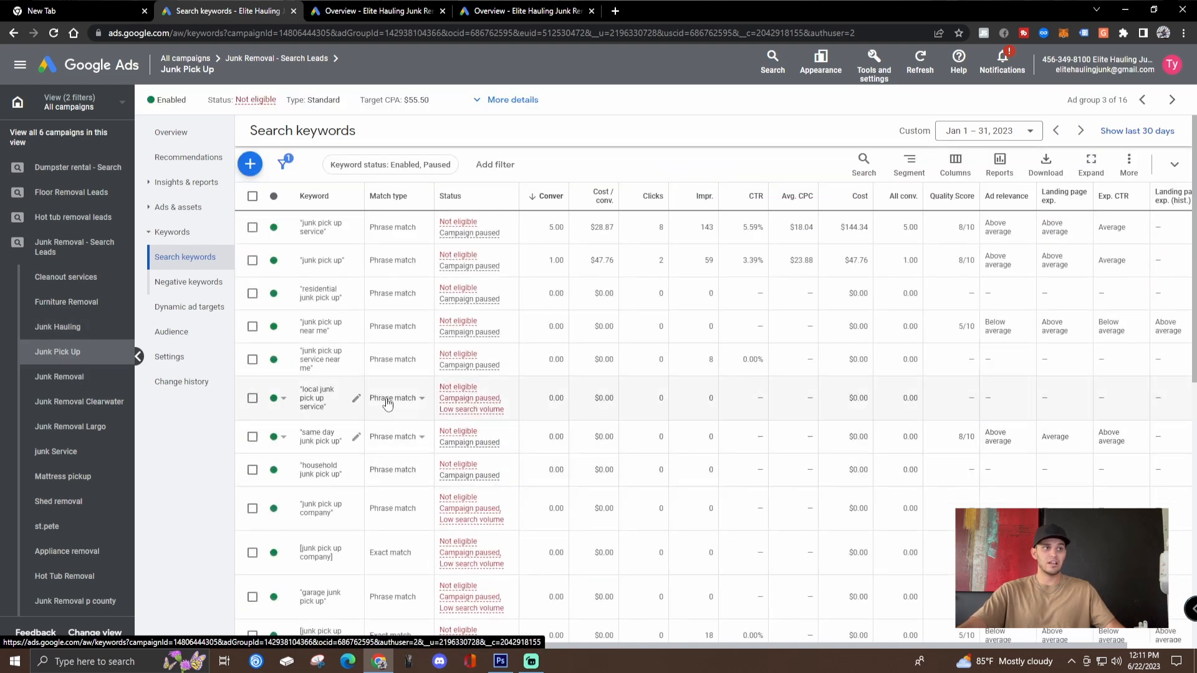
{"action": "left_click", "coordinate": [179, 208]}
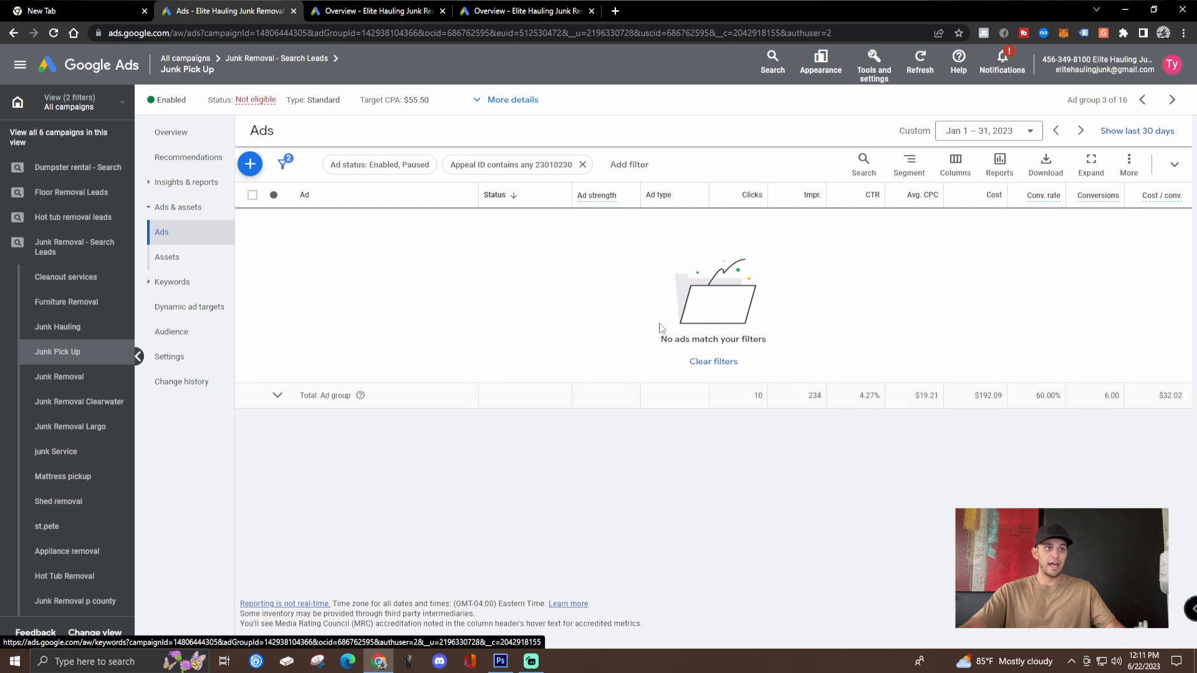
{"action": "left_click", "coordinate": [470, 237]}
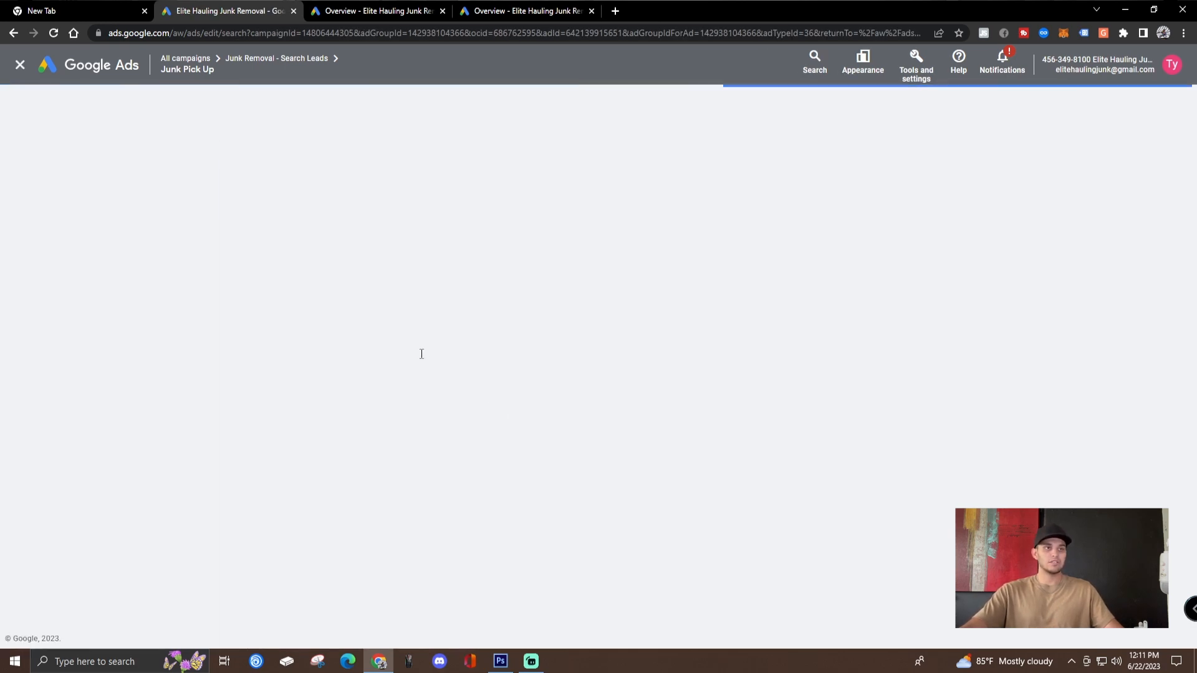
- Review the Junk Pick Up ad's final URL, display path and full set of headlines
{"action": "scroll", "coordinate": [421, 362], "scroll_direction": "down", "scroll_amount": 2}
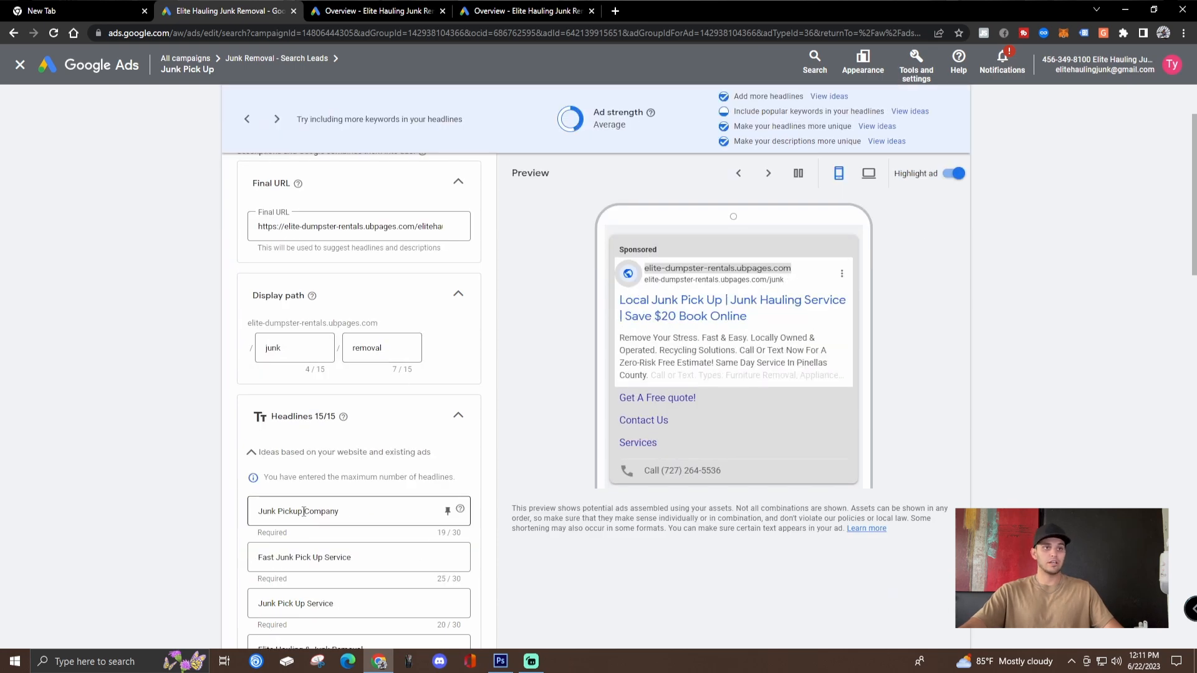
{"action": "scroll", "coordinate": [304, 513], "scroll_direction": "down", "scroll_amount": 2}
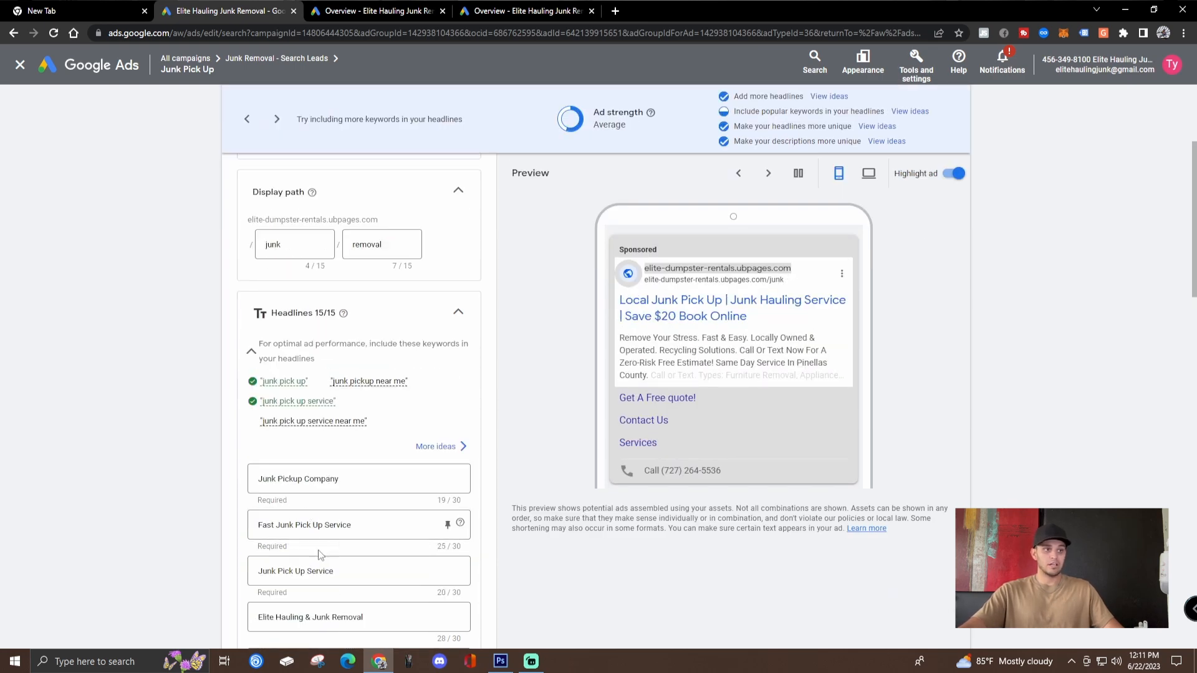
{"action": "scroll", "coordinate": [305, 580], "scroll_direction": "down", "scroll_amount": 2}
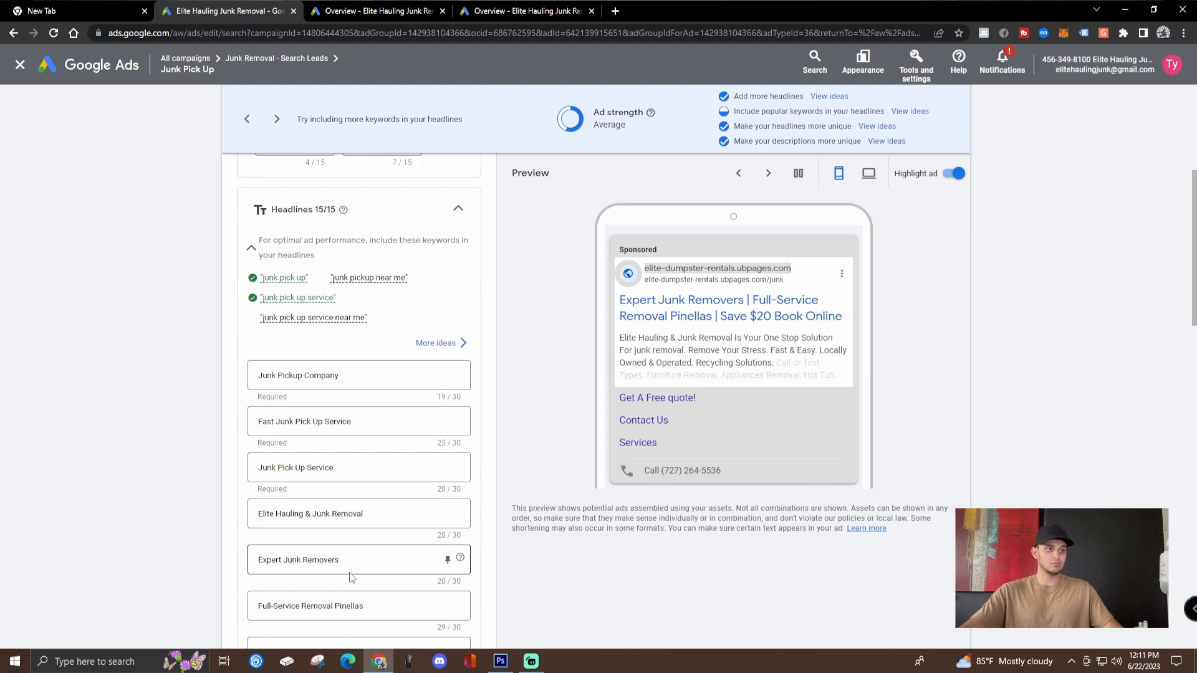
{"action": "scroll", "coordinate": [350, 577], "scroll_direction": "down", "scroll_amount": 6}
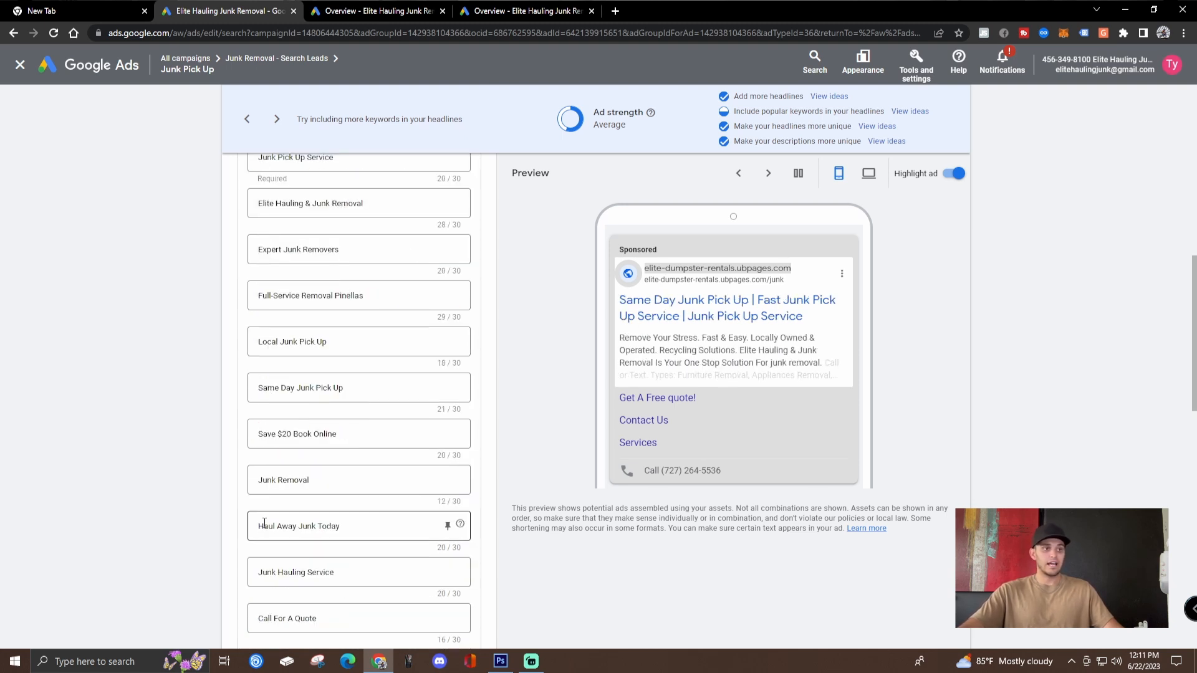
{"action": "scroll", "coordinate": [389, 553], "scroll_direction": "down", "scroll_amount": 2}
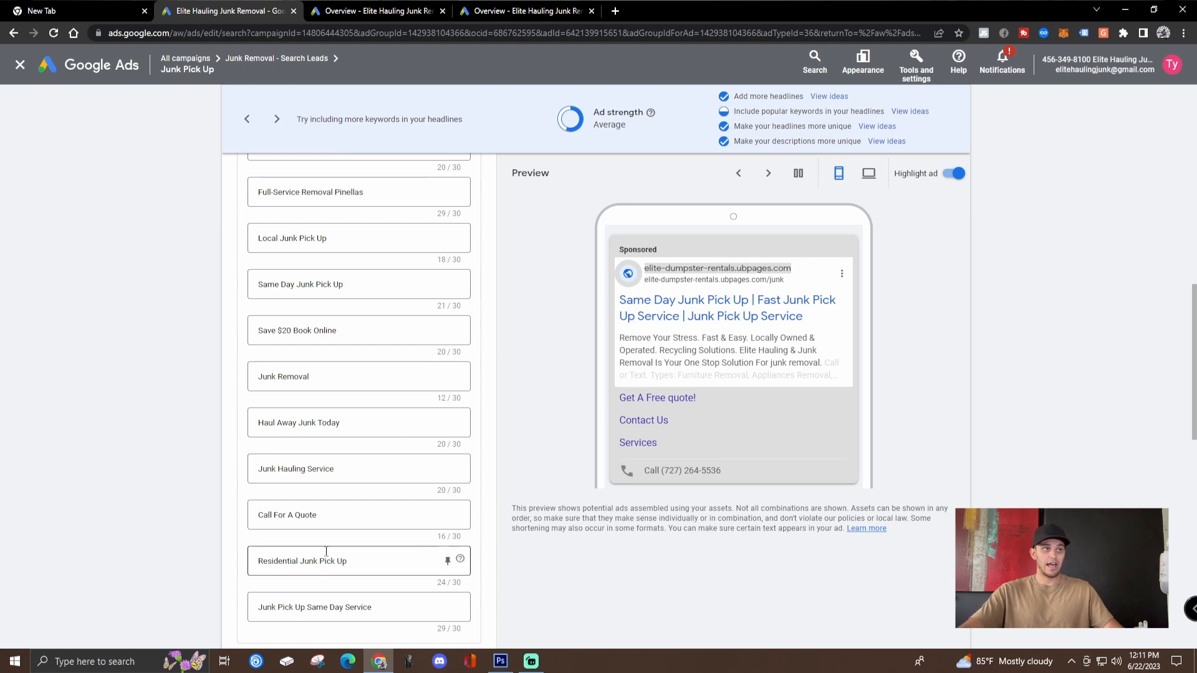
{"action": "scroll", "coordinate": [676, 321], "scroll_direction": "up", "scroll_amount": 8}
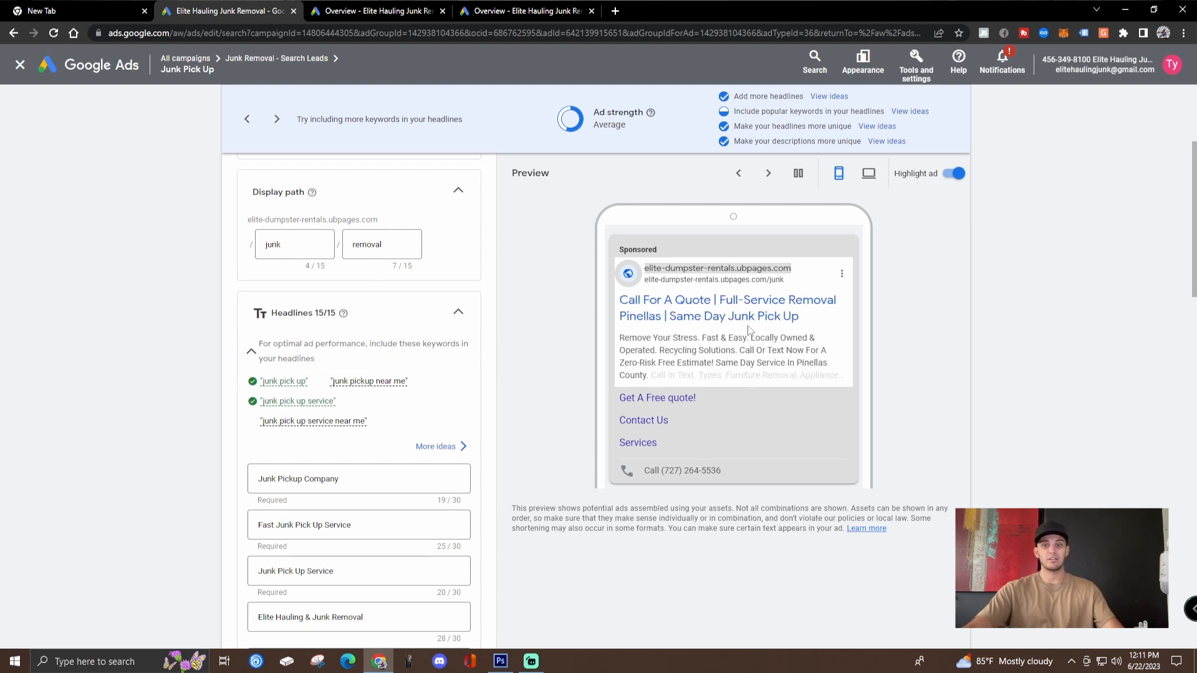
- Compare the desktop and mobile previews of the Junk Pick Up ad, finishing on the mobile version
{"action": "left_click", "coordinate": [869, 174]}
{"action": "left_click", "coordinate": [840, 174]}
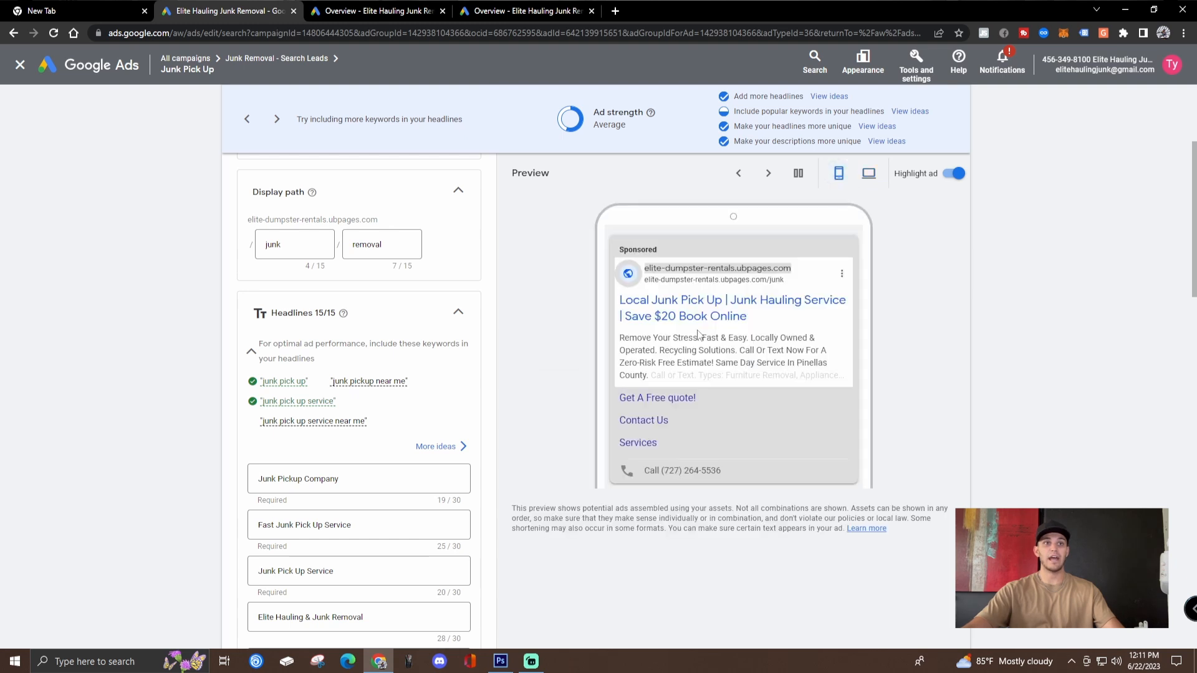
{"action": "left_click", "coordinate": [868, 175]}
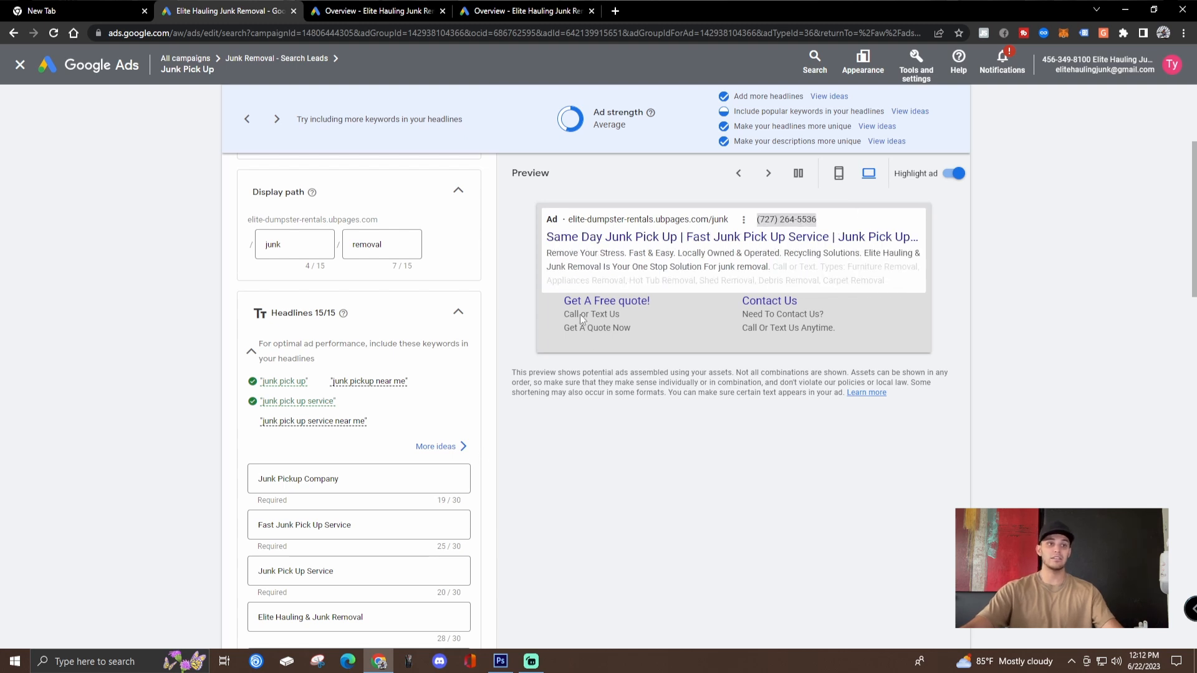
{"action": "left_click", "coordinate": [839, 173]}
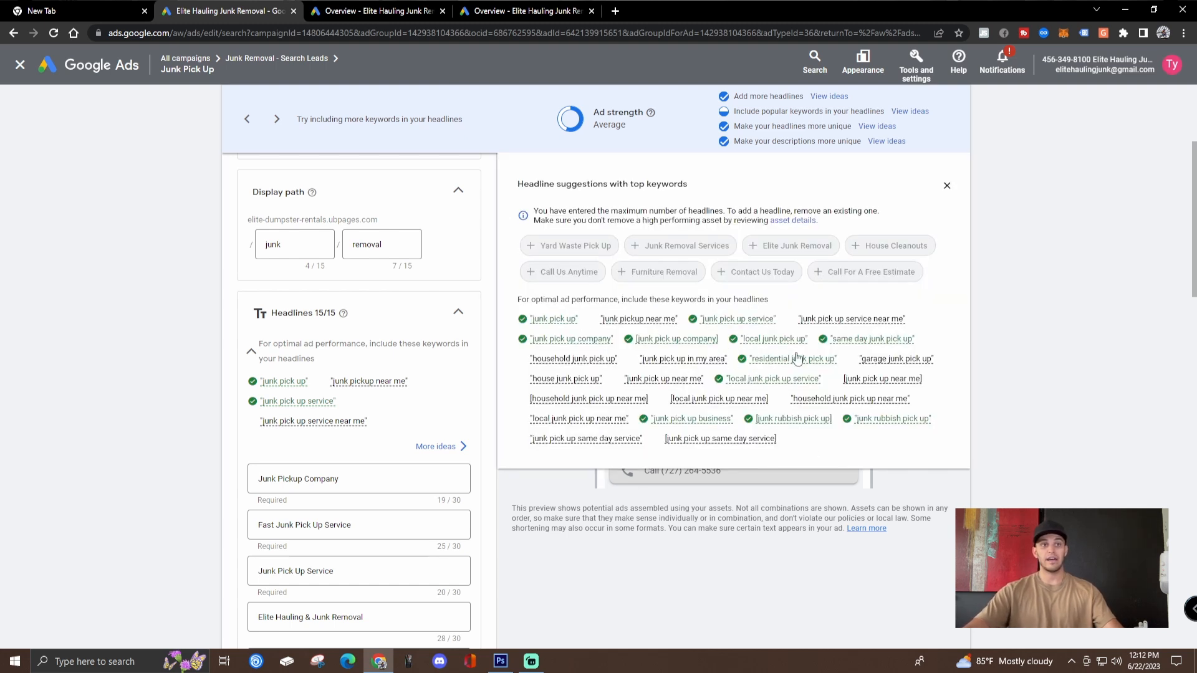
- Check the top-keyword headline suggestions for the Junk Pick Up ad and close the ad editor without making changes
{"action": "mouse_move", "coordinate": [830, 376]}
{"action": "scroll", "coordinate": [480, 561], "scroll_direction": "down", "scroll_amount": 3}
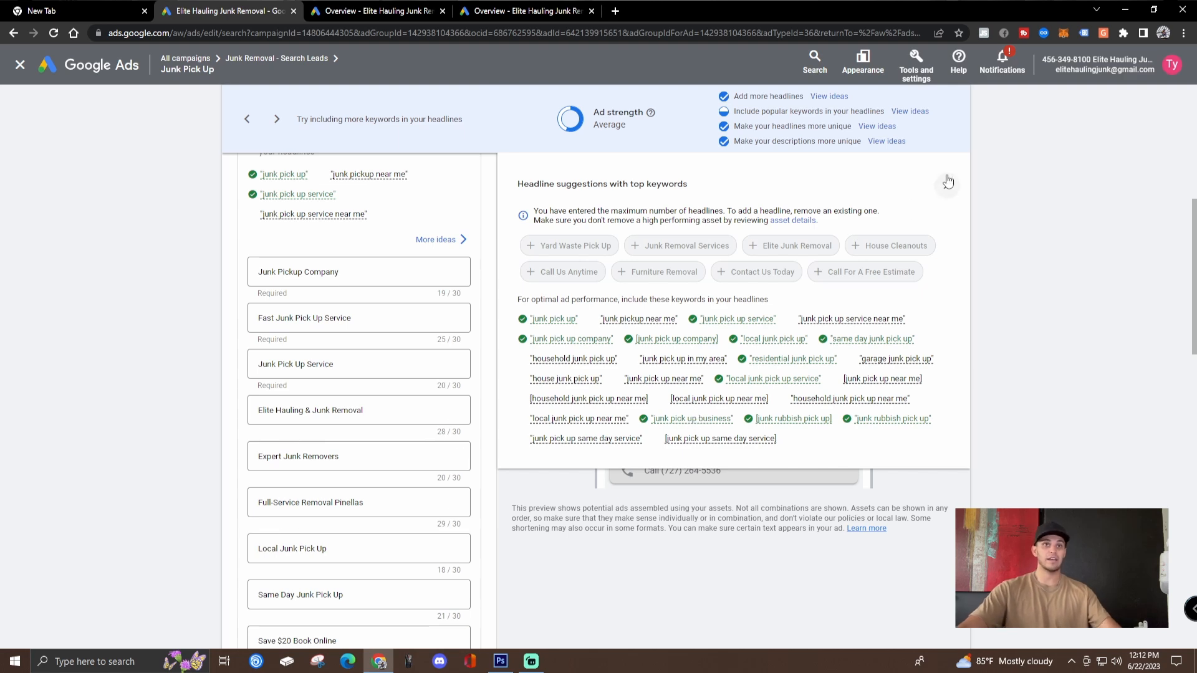
{"action": "left_click", "coordinate": [947, 186]}
{"action": "left_click", "coordinate": [20, 67]}
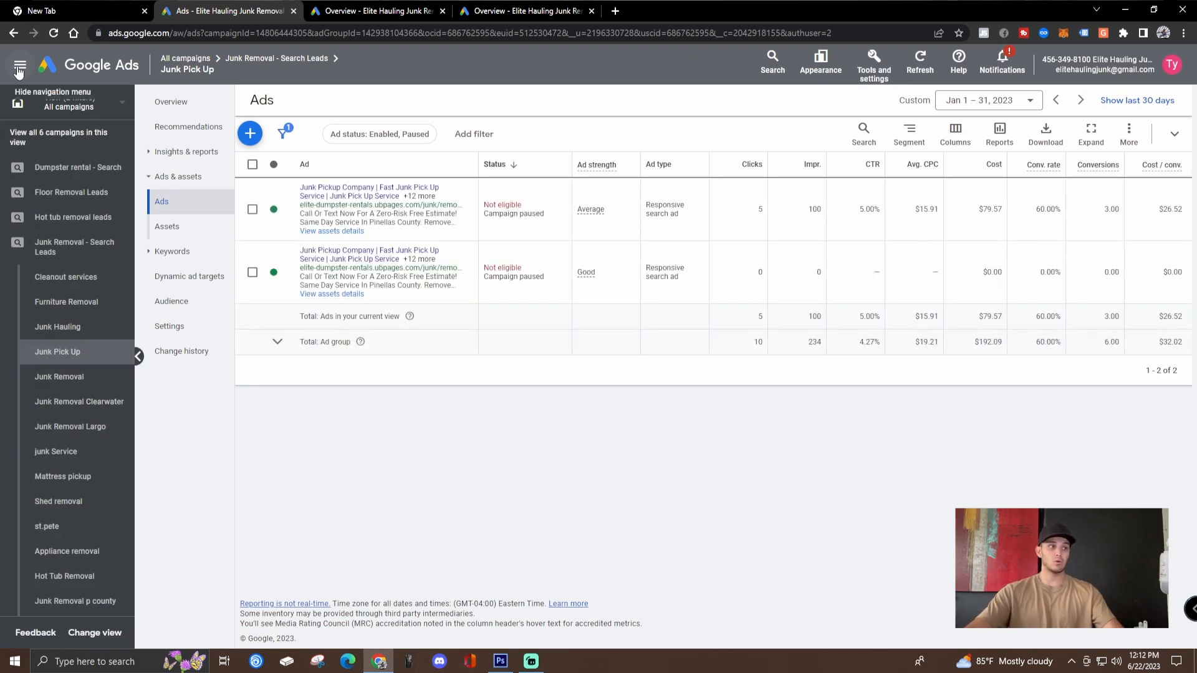
- Switch to the Shed removal ad group and bring up its search ad's landing page in a new browser tab
{"action": "left_click", "coordinate": [64, 498]}
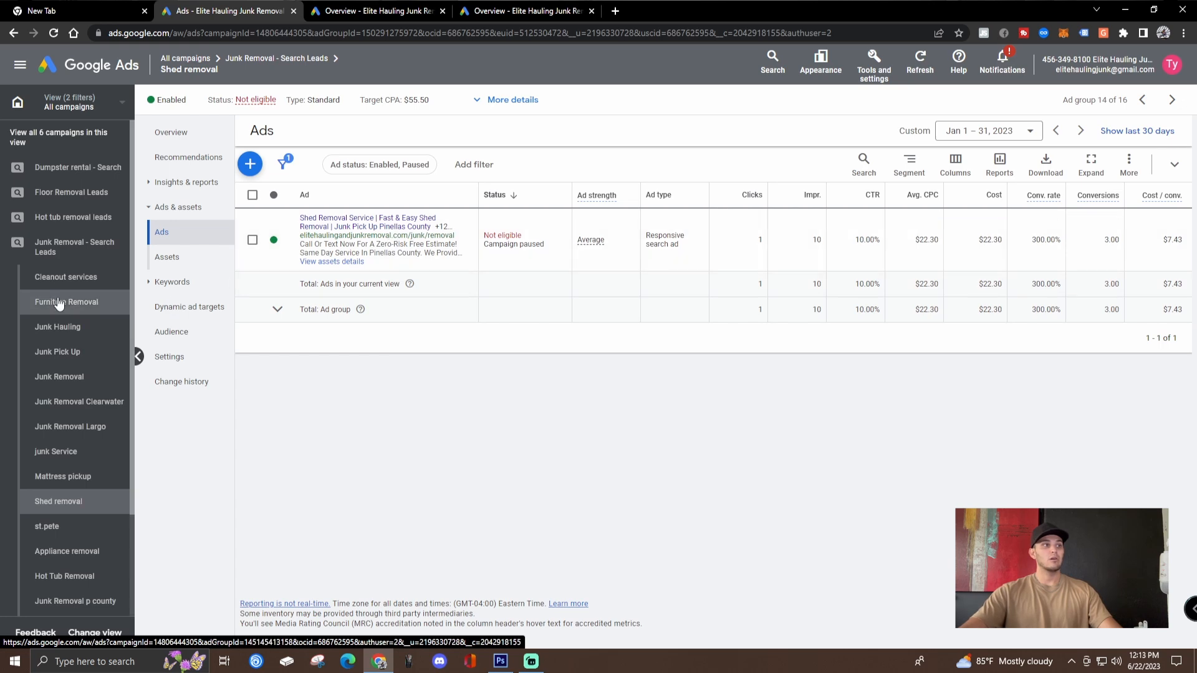
{"action": "left_click", "coordinate": [321, 6]}
{"action": "left_click", "coordinate": [212, 9]}
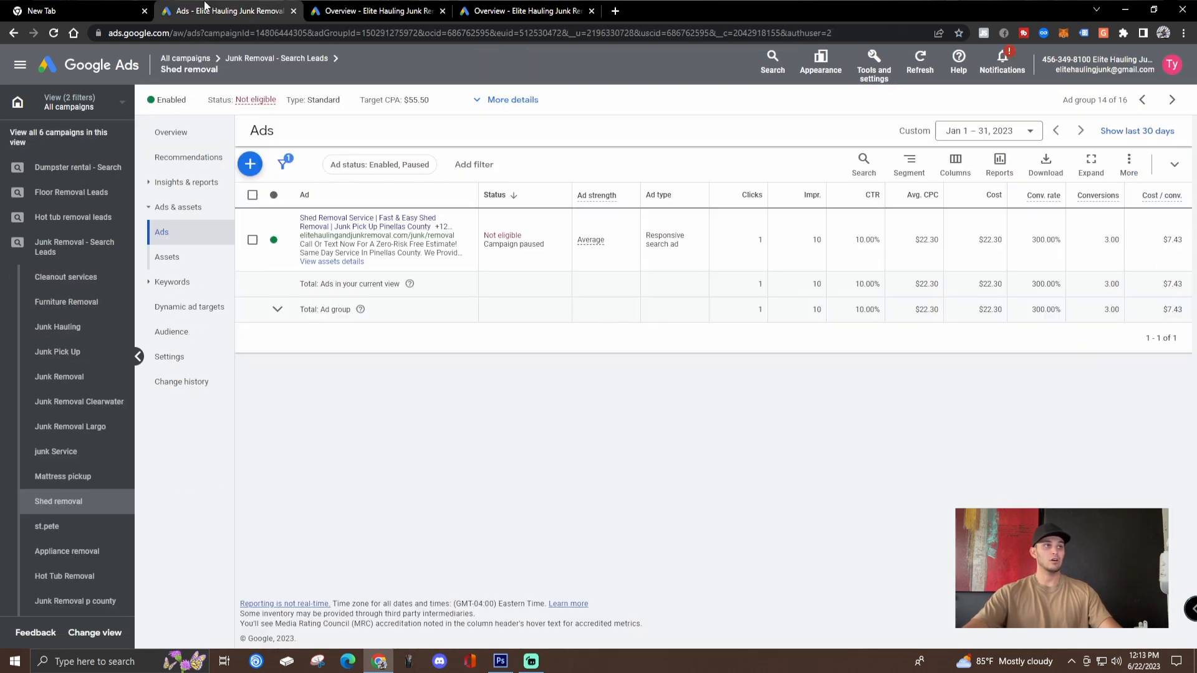
{"action": "left_click", "coordinate": [58, 352]}
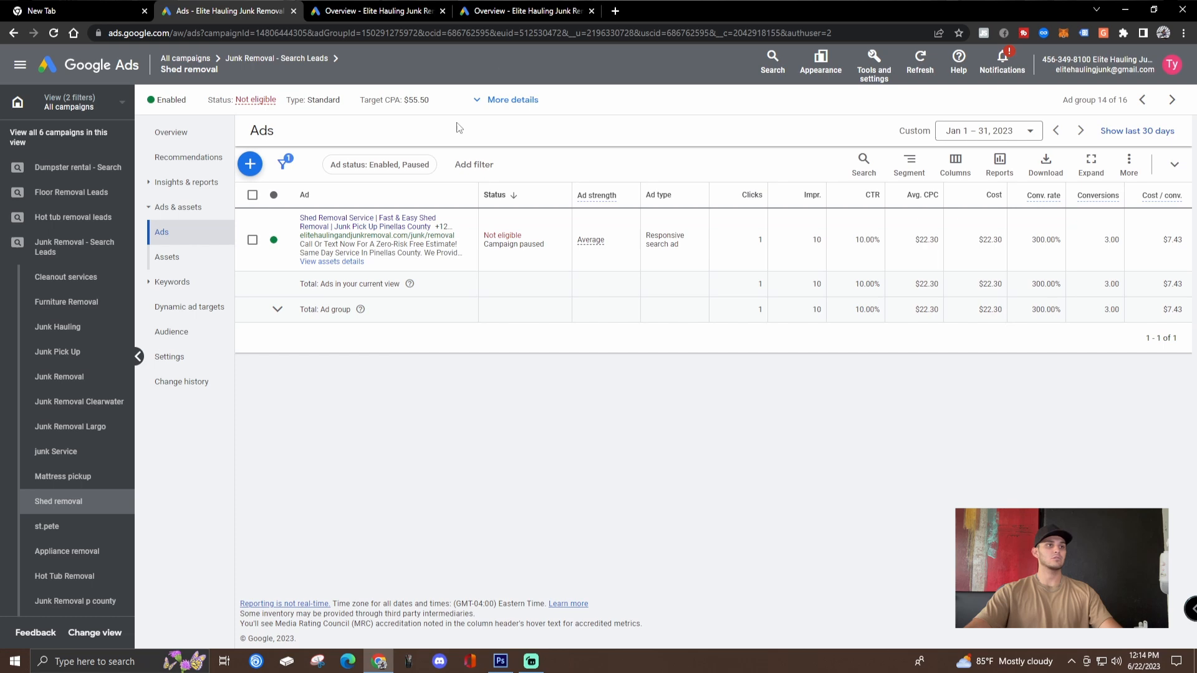
{"action": "left_click", "coordinate": [374, 254]}
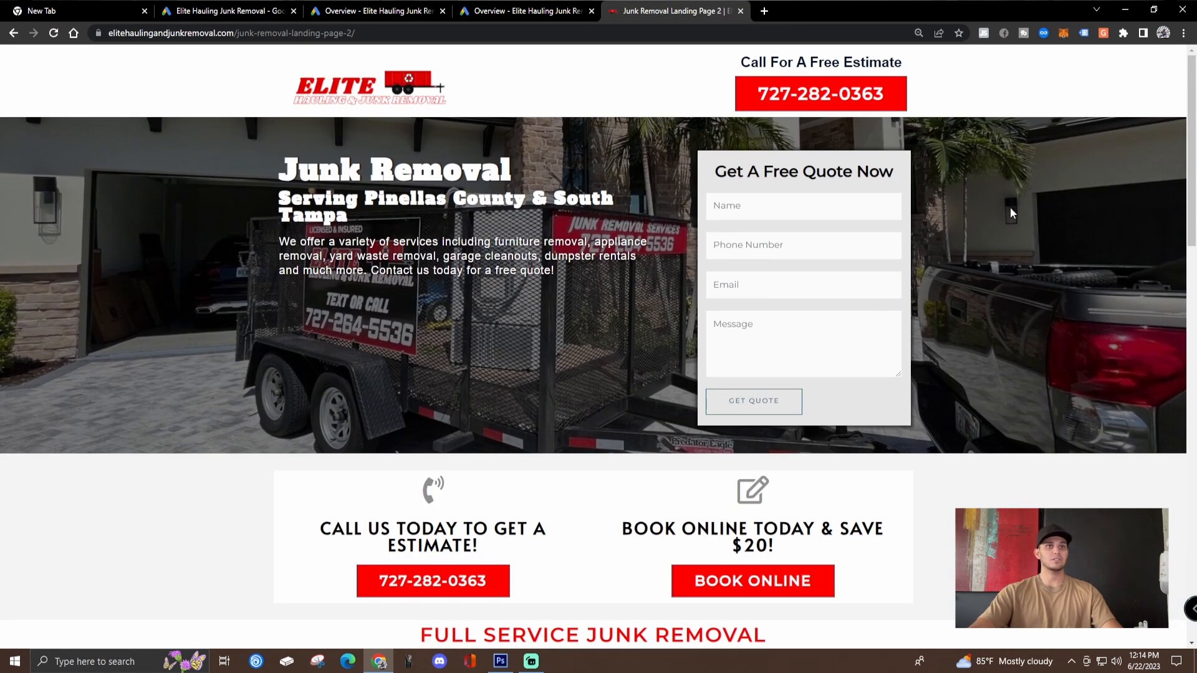
- Examine the junk removal landing page from the quote form and booking offers to the customer reviews, contact link and footer
{"action": "mouse_move", "coordinate": [1194, 124]}
{"action": "left_mouse_down"}
{"action": "mouse_move", "coordinate": [1194, 269]}
{"action": "mouse_move", "coordinate": [1193, 144]}
{"action": "mouse_move", "coordinate": [1174, 127]}
{"action": "left_mouse_up"}
{"action": "scroll", "coordinate": [1175, 127], "scroll_direction": "down", "scroll_amount": 3}
{"action": "scroll", "coordinate": [1181, 118], "scroll_direction": "up", "scroll_amount": 3}
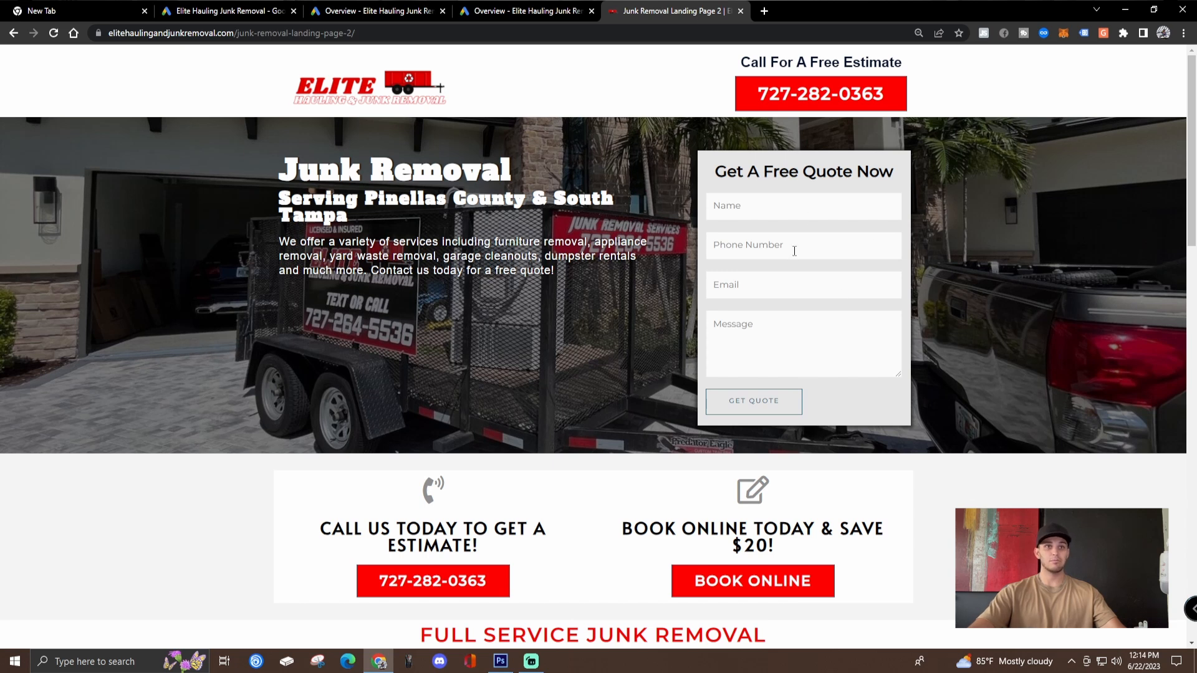
{"action": "left_click_drag", "start_coordinate": [770, 284], "coordinate": [831, 292]}
{"action": "left_click", "coordinate": [1046, 198]}
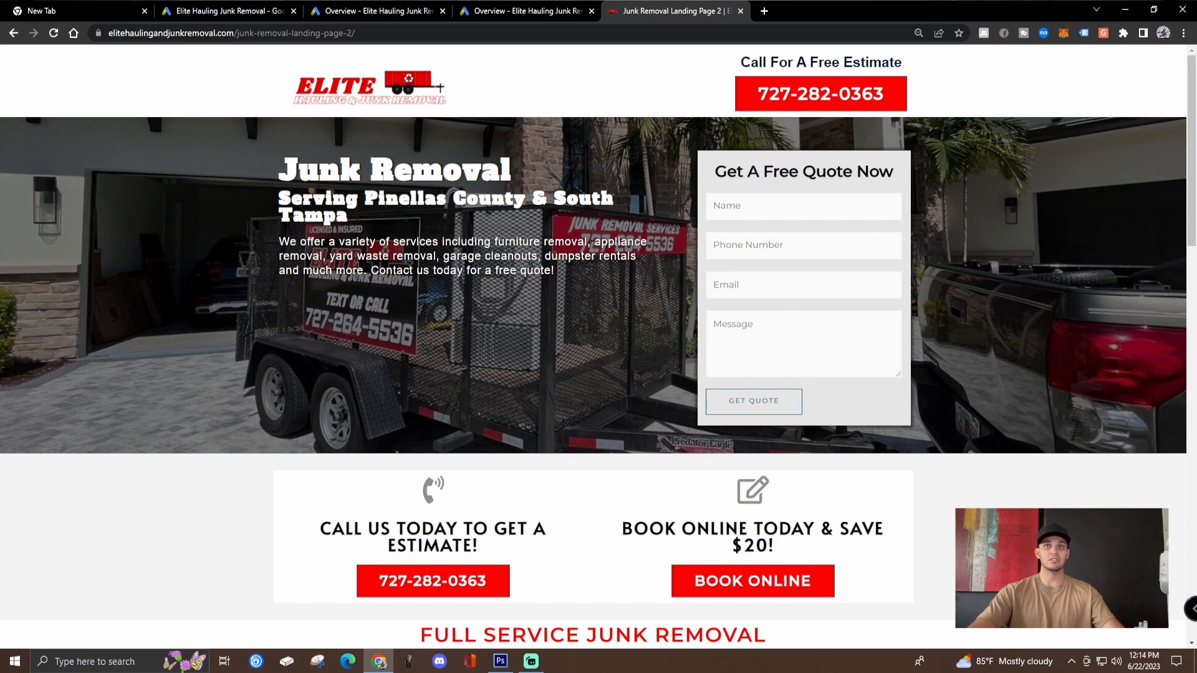
{"action": "left_click_drag", "start_coordinate": [1192, 120], "coordinate": [1062, 147]}
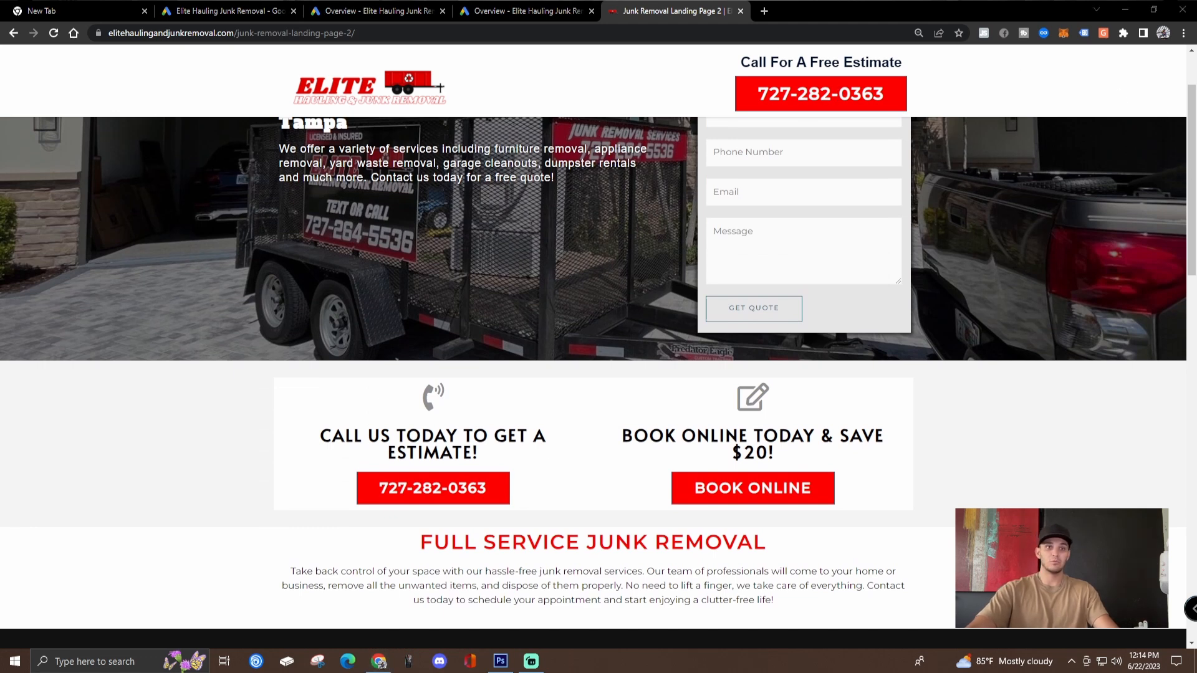
{"action": "scroll", "coordinate": [766, 351], "scroll_direction": "down", "scroll_amount": 2}
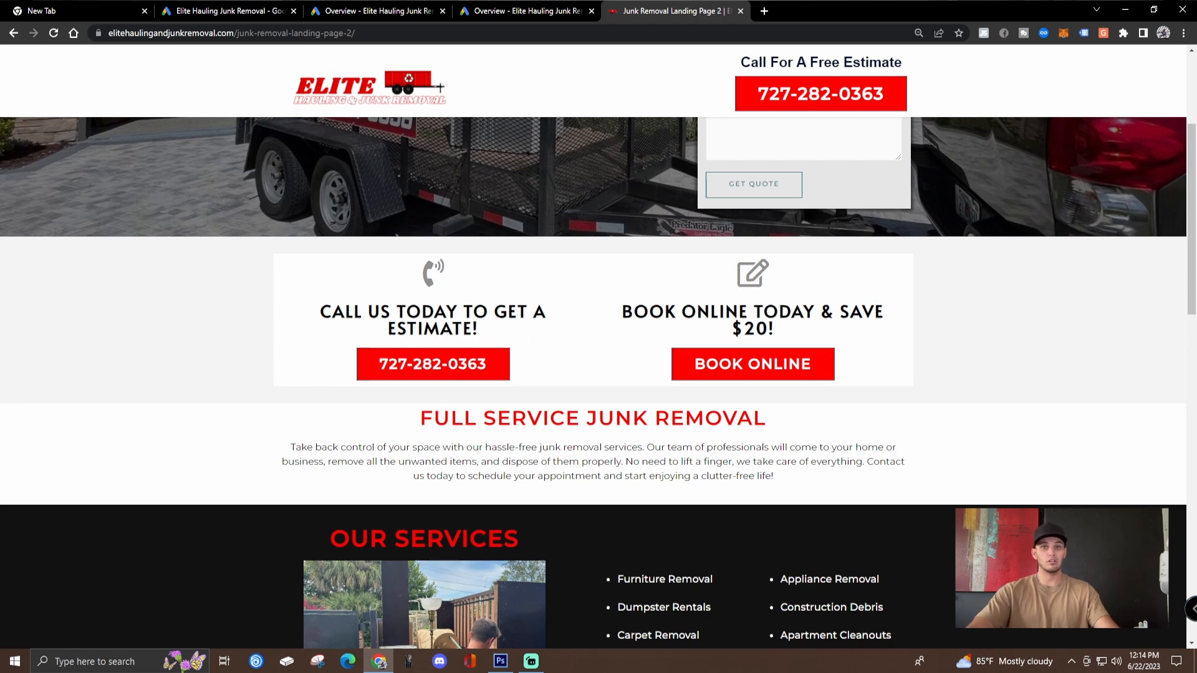
{"action": "left_click_drag", "start_coordinate": [1190, 163], "coordinate": [1192, 480]}
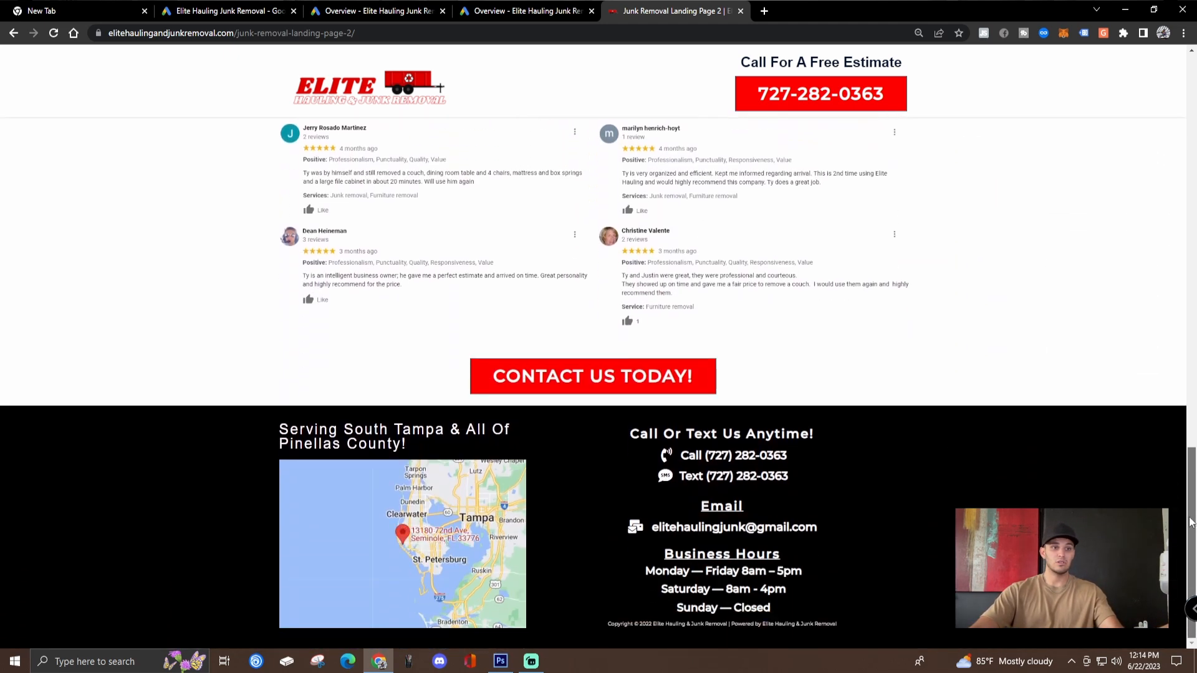
{"action": "left_click", "coordinate": [575, 372]}
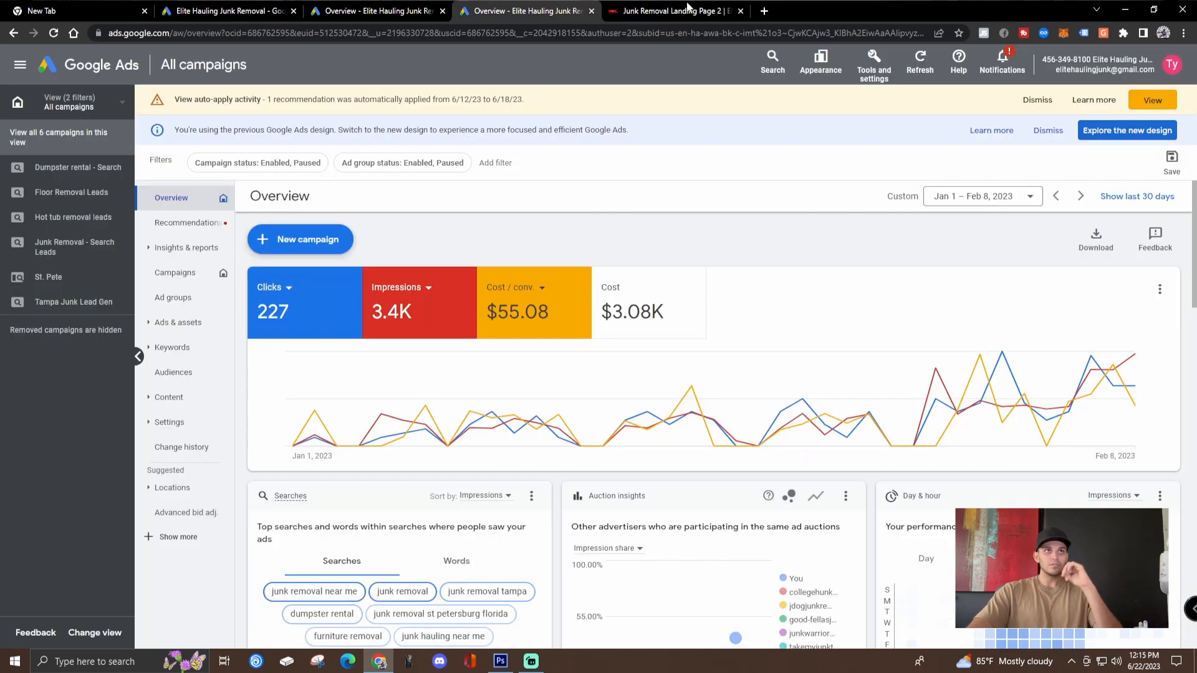
{"action": "left_click", "coordinate": [705, 5]}
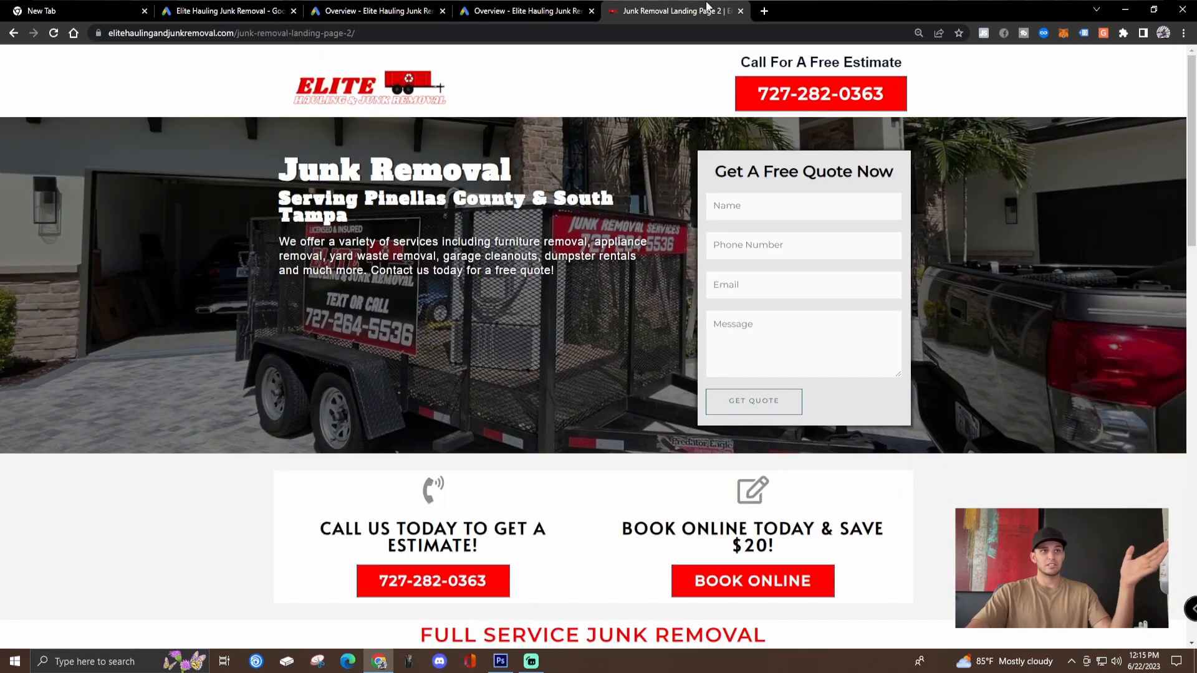
- Return to Google Ads and view the targeted locations of the Junk Removal - Search Leads campaign
{"action": "left_click", "coordinate": [511, 5]}
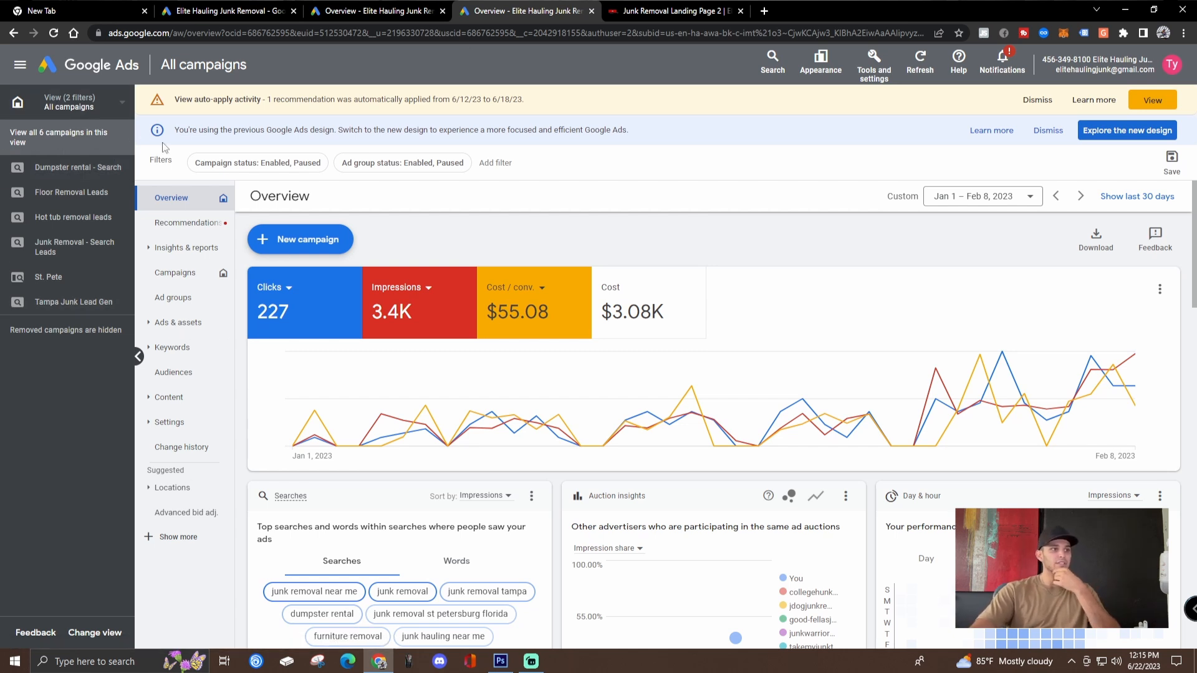
{"action": "left_click", "coordinate": [169, 491]}
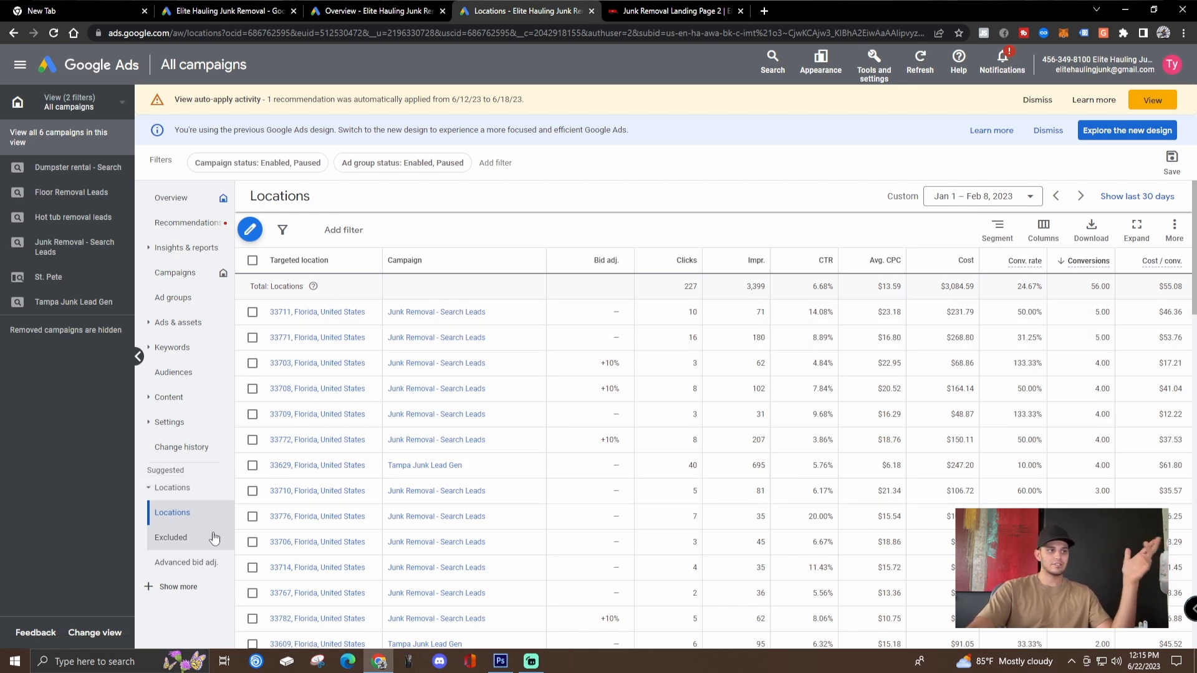
{"action": "left_click", "coordinate": [190, 563]}
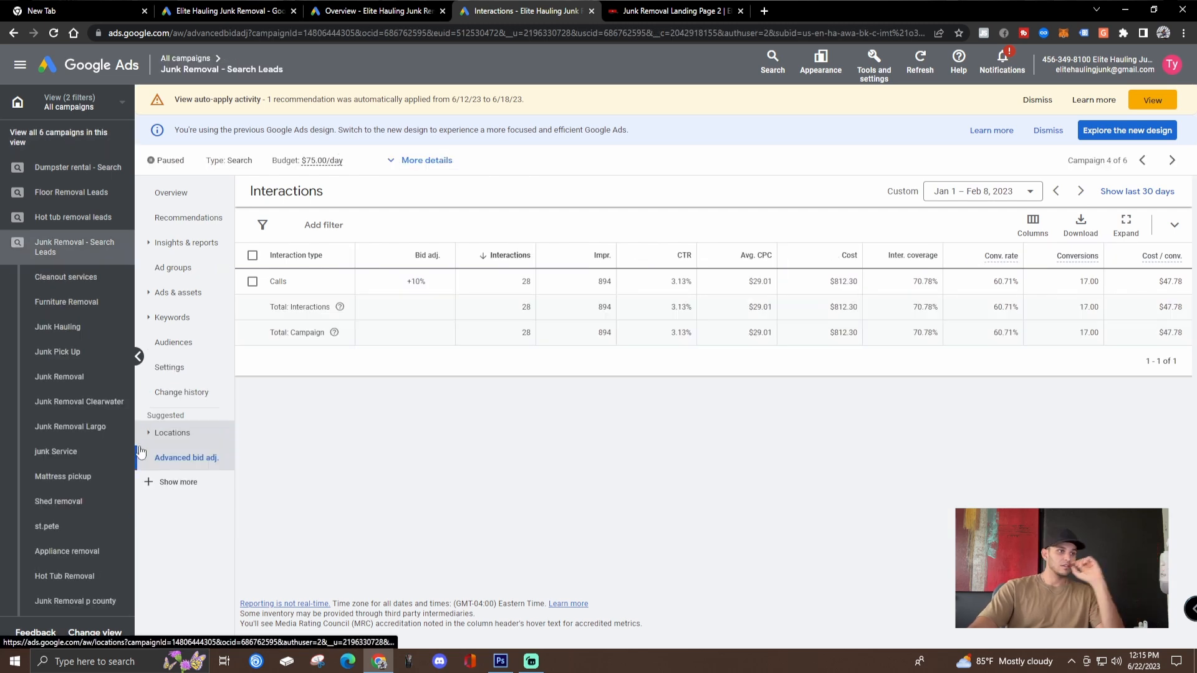
{"action": "left_click", "coordinate": [165, 482]}
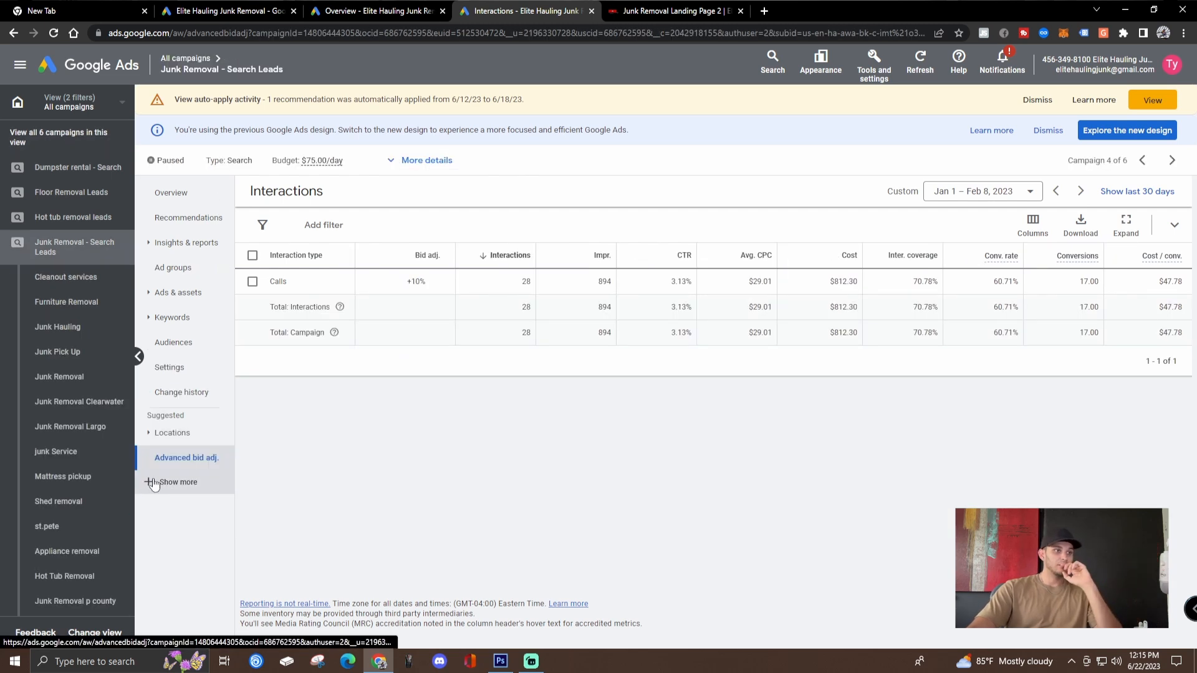
{"action": "left_click", "coordinate": [181, 417]}
{"action": "left_click", "coordinate": [187, 441]}
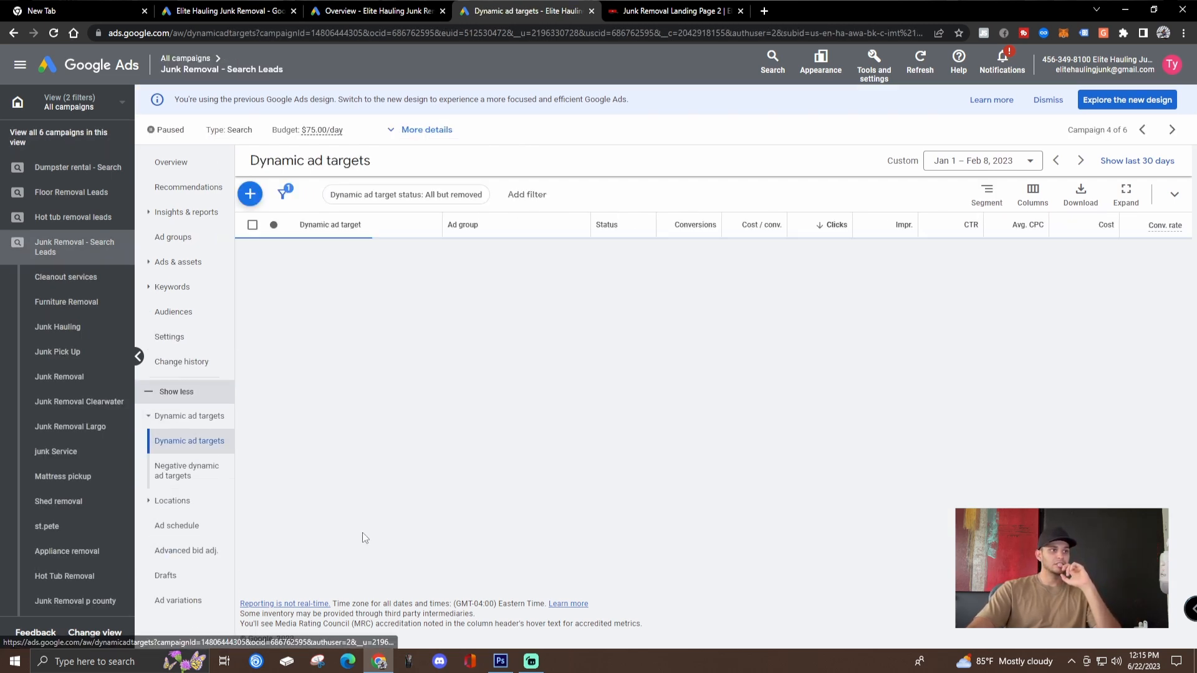
{"action": "left_click", "coordinate": [185, 502]}
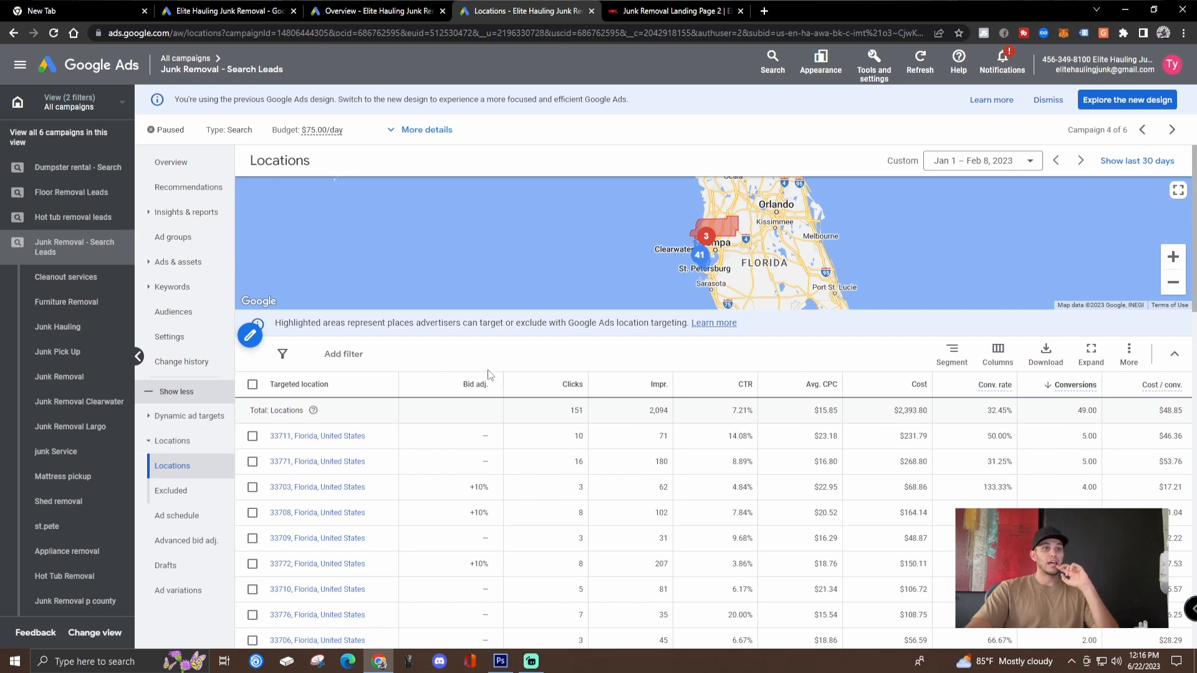
- Review the campaign's ad schedule by day and time, and view its advanced bid adjustments for calls
{"action": "left_click", "coordinate": [187, 516]}
{"action": "scroll", "coordinate": [487, 479], "scroll_direction": "down", "scroll_amount": 2}
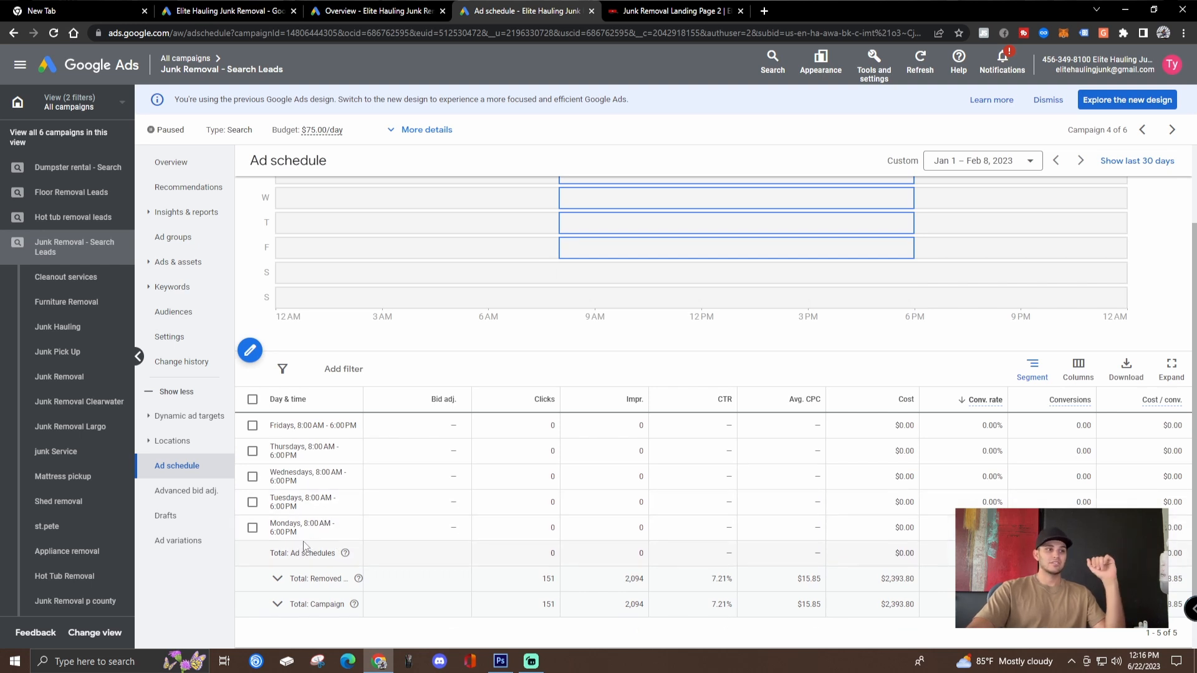
{"action": "scroll", "coordinate": [524, 533], "scroll_direction": "up", "scroll_amount": 2}
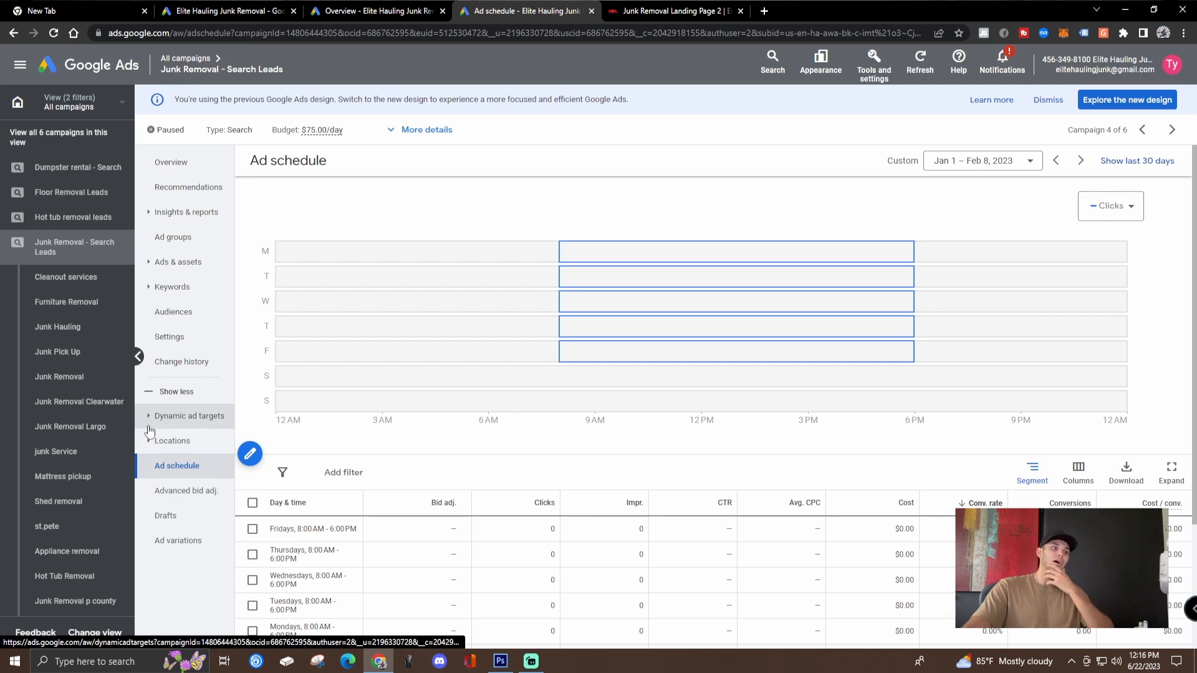
{"action": "left_click", "coordinate": [181, 491]}
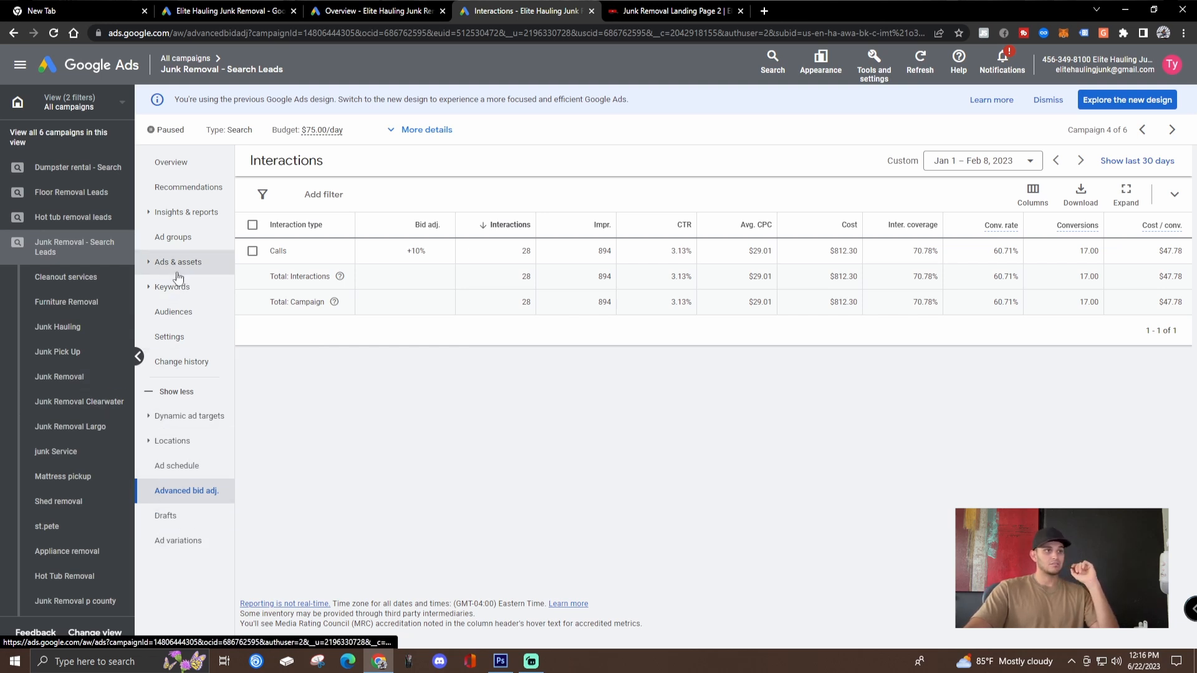
- Review the campaign's audience demographics by age, comparing conversions and impressions in the chart and expanding the detailed age table
{"action": "left_click", "coordinate": [173, 311]}
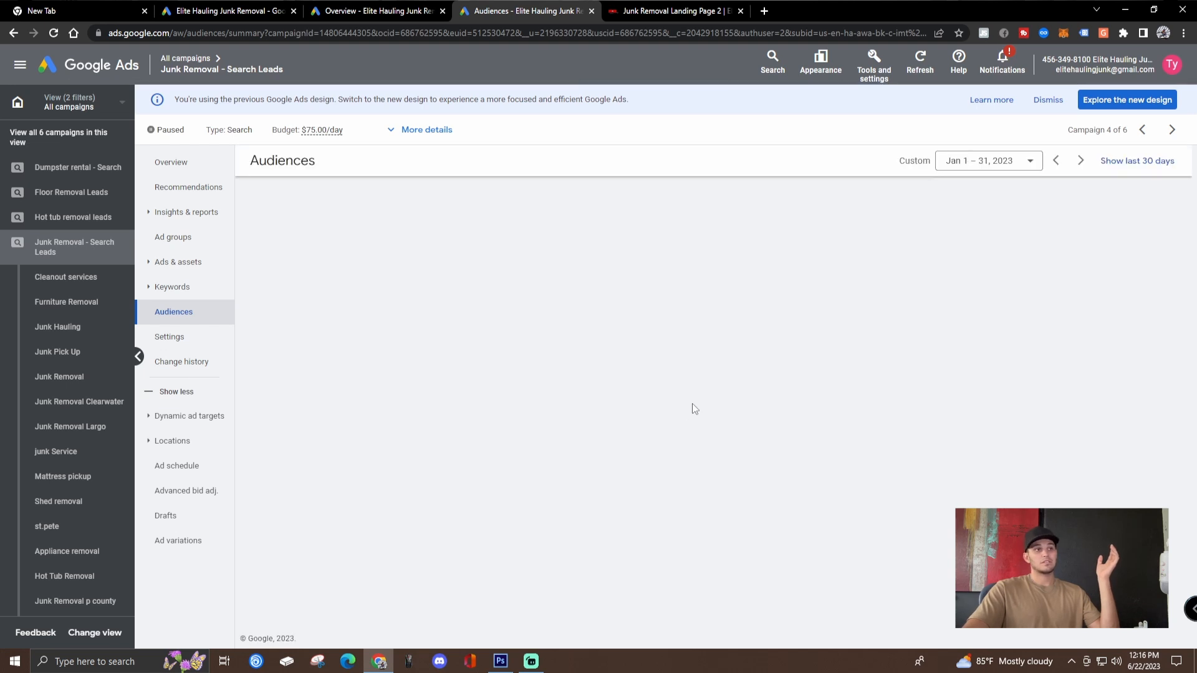
{"action": "scroll", "coordinate": [686, 361], "scroll_direction": "down", "scroll_amount": 2}
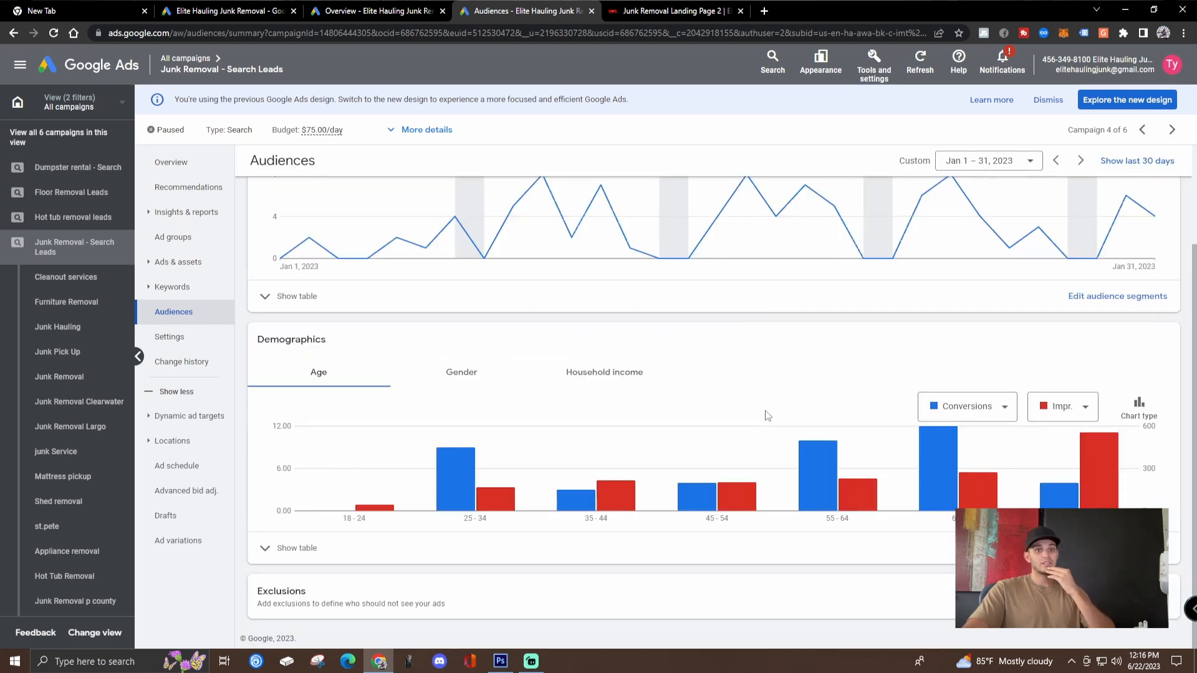
{"action": "mouse_move", "coordinate": [960, 488]}
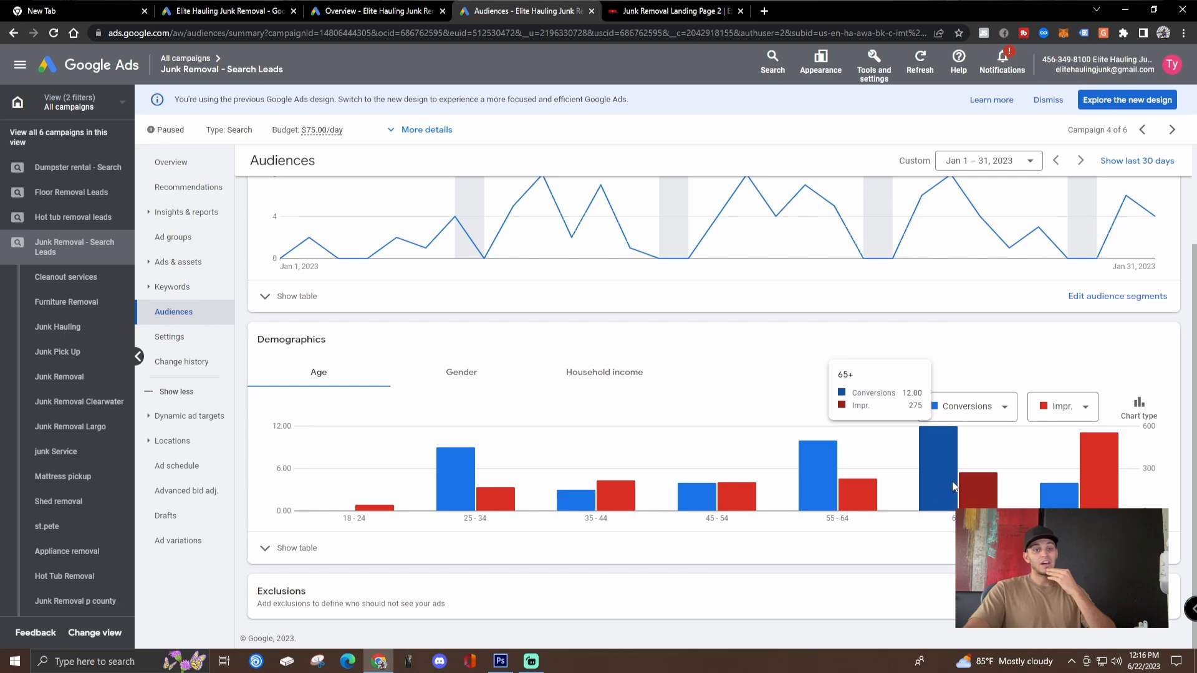
{"action": "scroll", "coordinate": [933, 459], "scroll_direction": "up", "scroll_amount": 2}
{"action": "scroll", "coordinate": [932, 486], "scroll_direction": "down", "scroll_amount": 2}
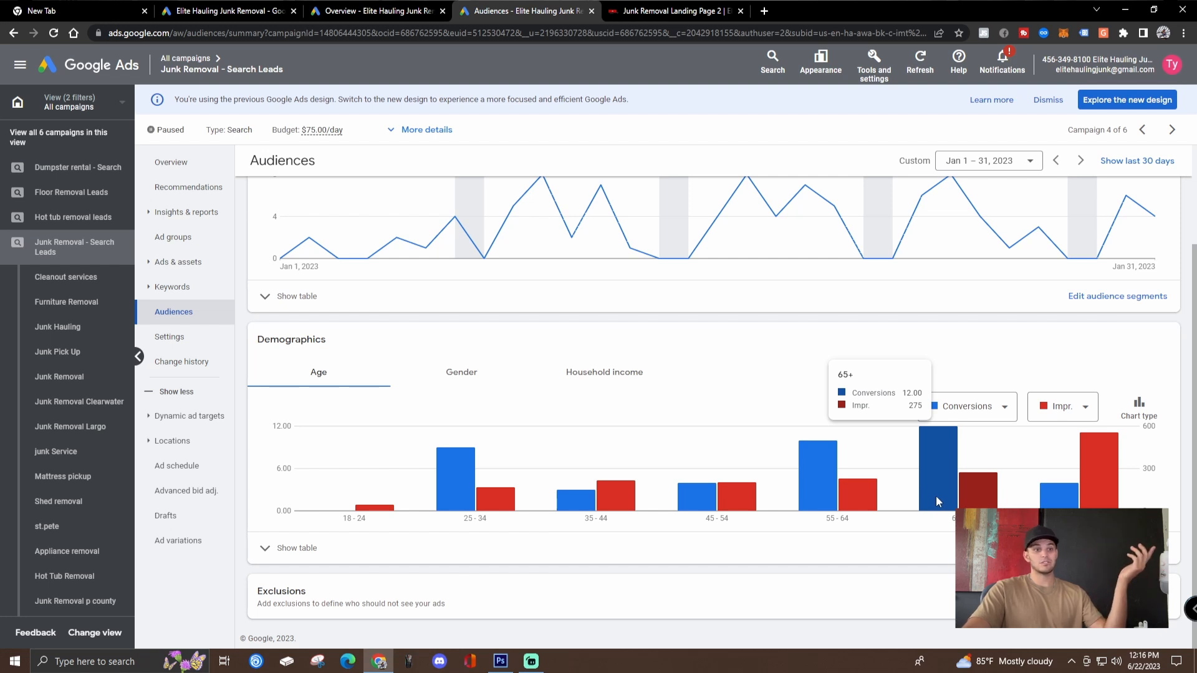
{"action": "left_click", "coordinate": [293, 548]}
{"action": "scroll", "coordinate": [377, 511], "scroll_direction": "down", "scroll_amount": 3}
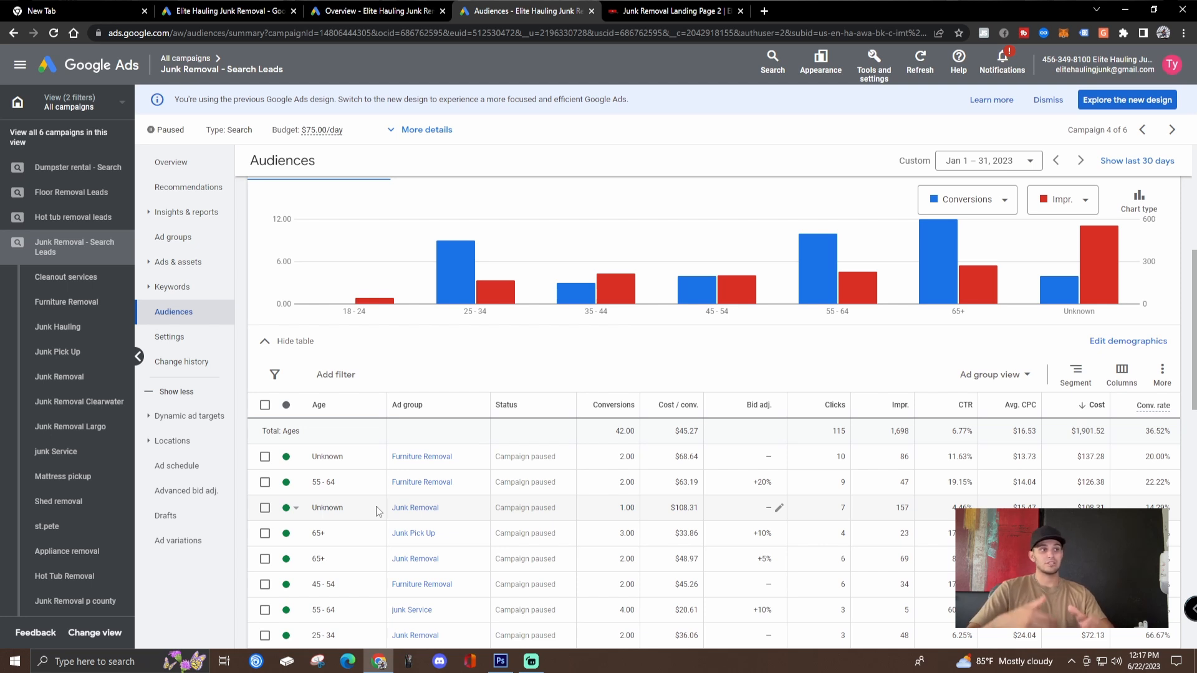
{"action": "mouse_move", "coordinate": [594, 273]}
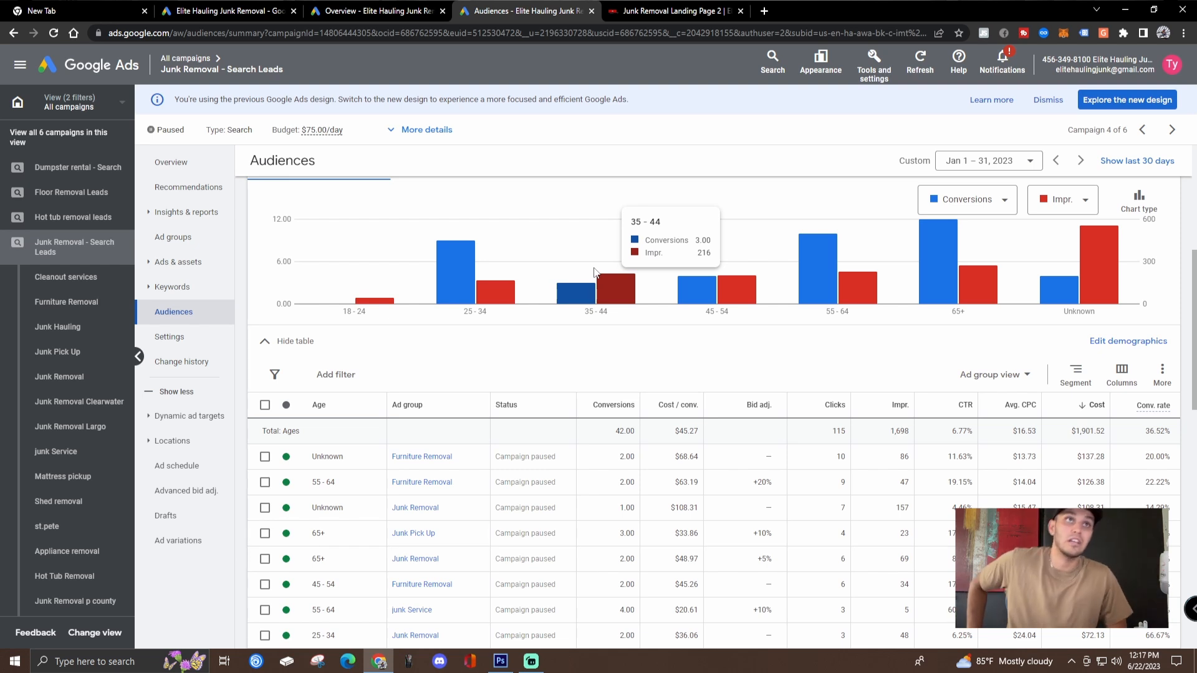
- Revisit the landing page, the account overview and the Shed removal ad's final URL
{"action": "left_click", "coordinate": [617, 6]}
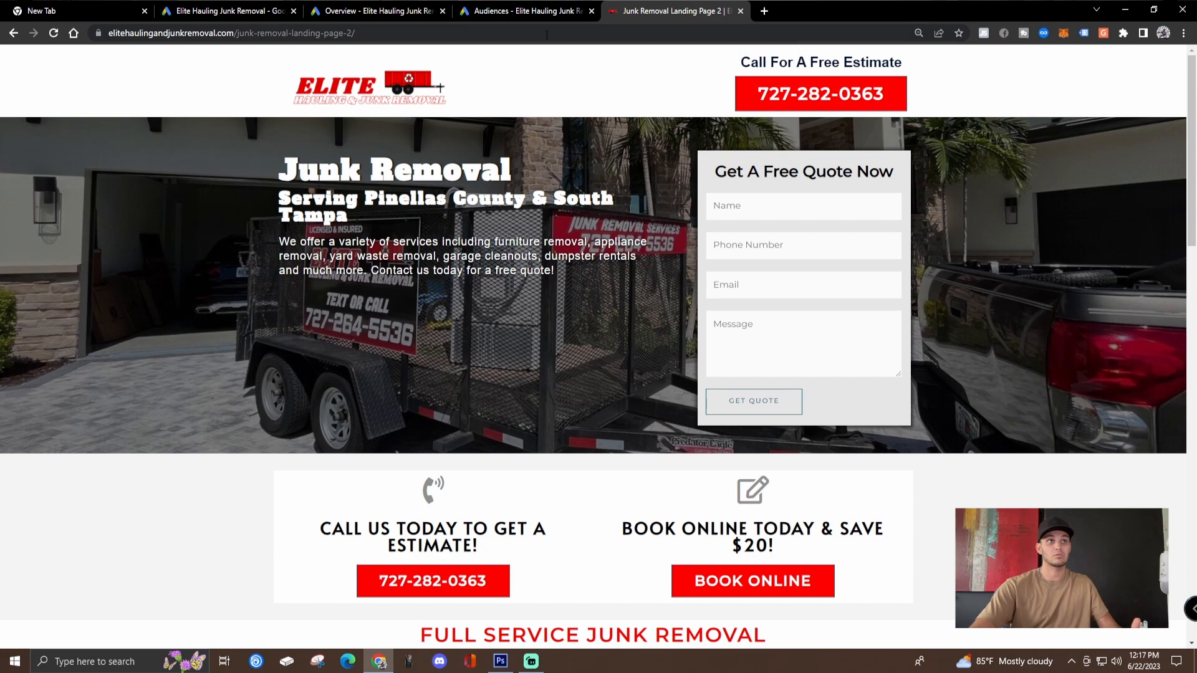
{"action": "left_click", "coordinate": [468, 12]}
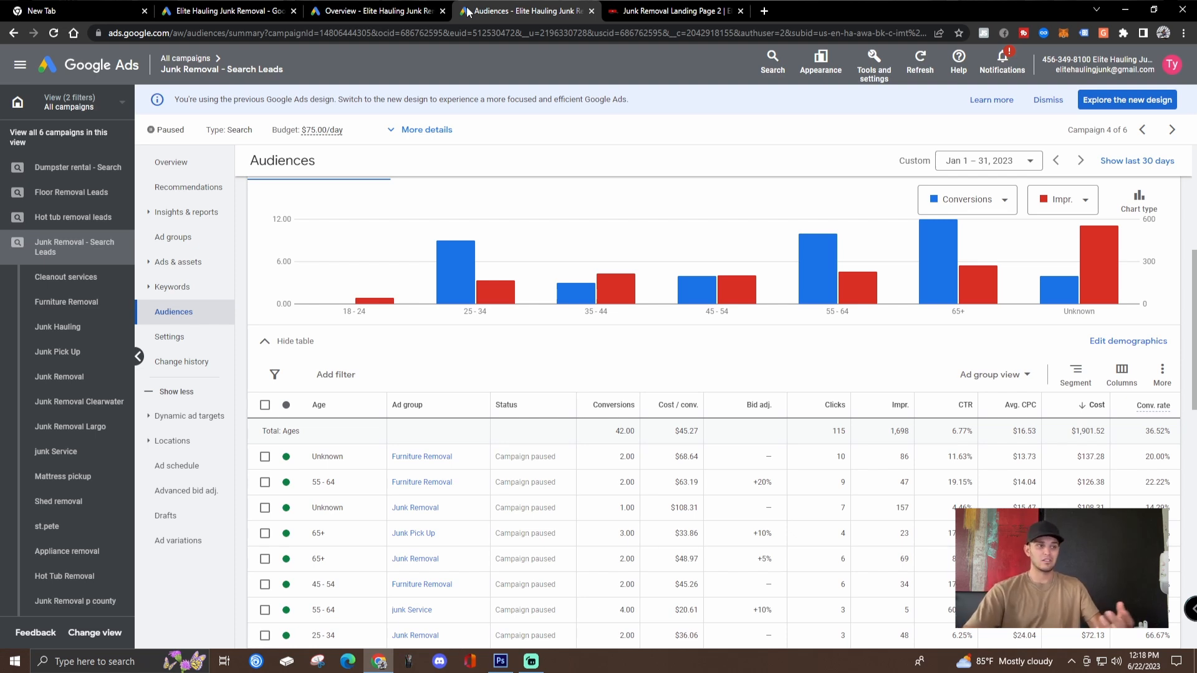
{"action": "left_click", "coordinate": [389, 6]}
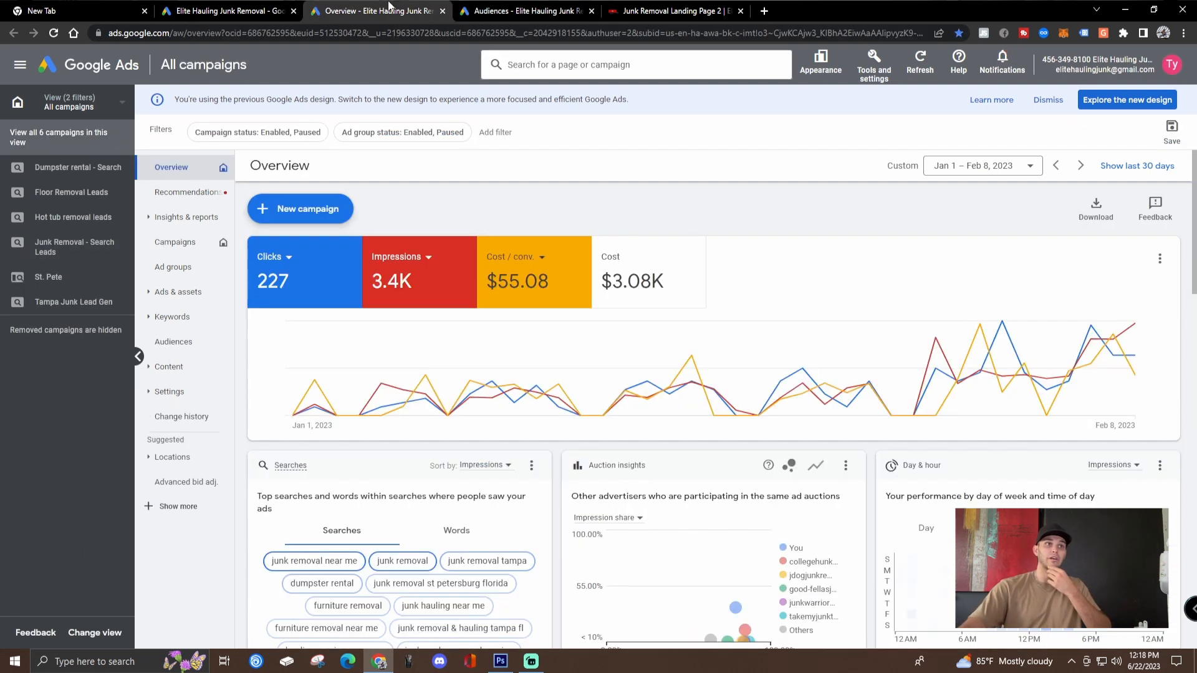
{"action": "left_click", "coordinate": [228, 6]}
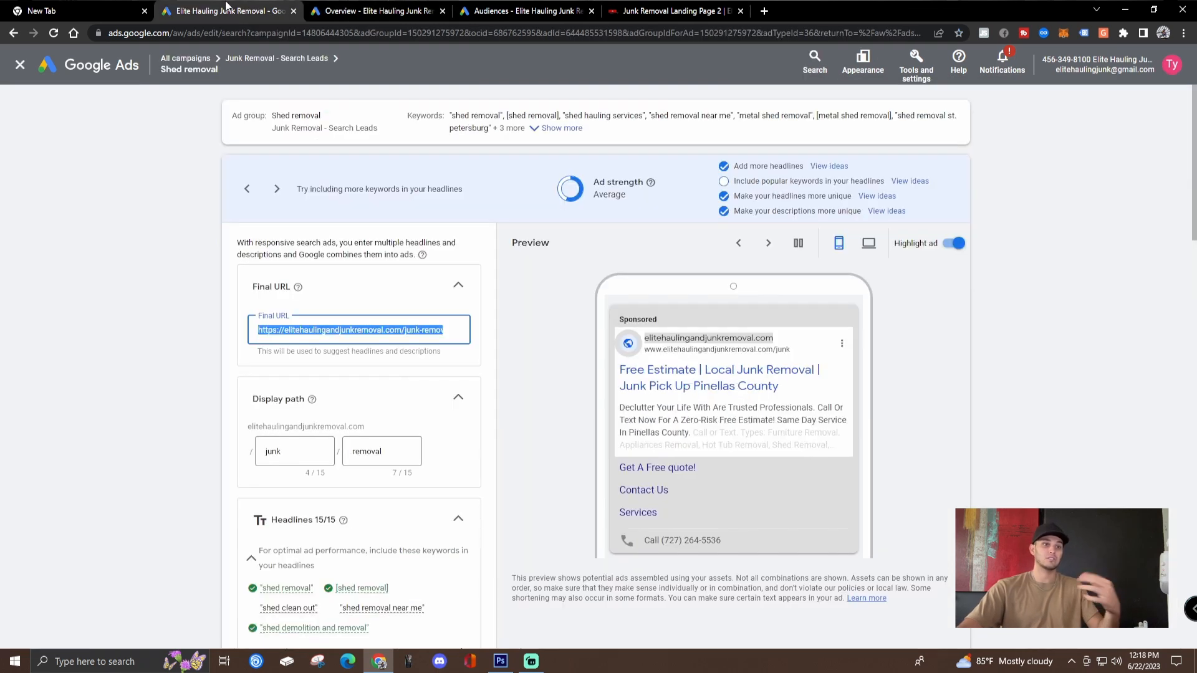
{"action": "left_click", "coordinate": [527, 11]}
- Return to the account overview, dismiss the security notice and start a new campaign
{"action": "left_click", "coordinate": [383, 10]}
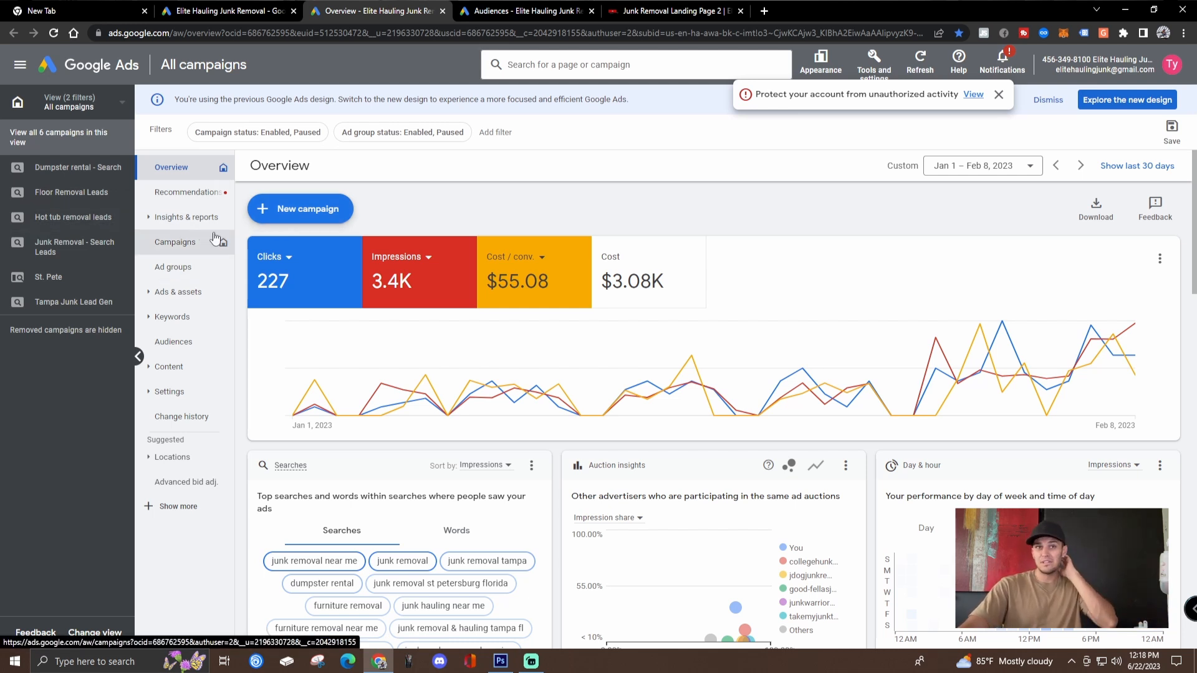
{"action": "left_click", "coordinate": [998, 94]}
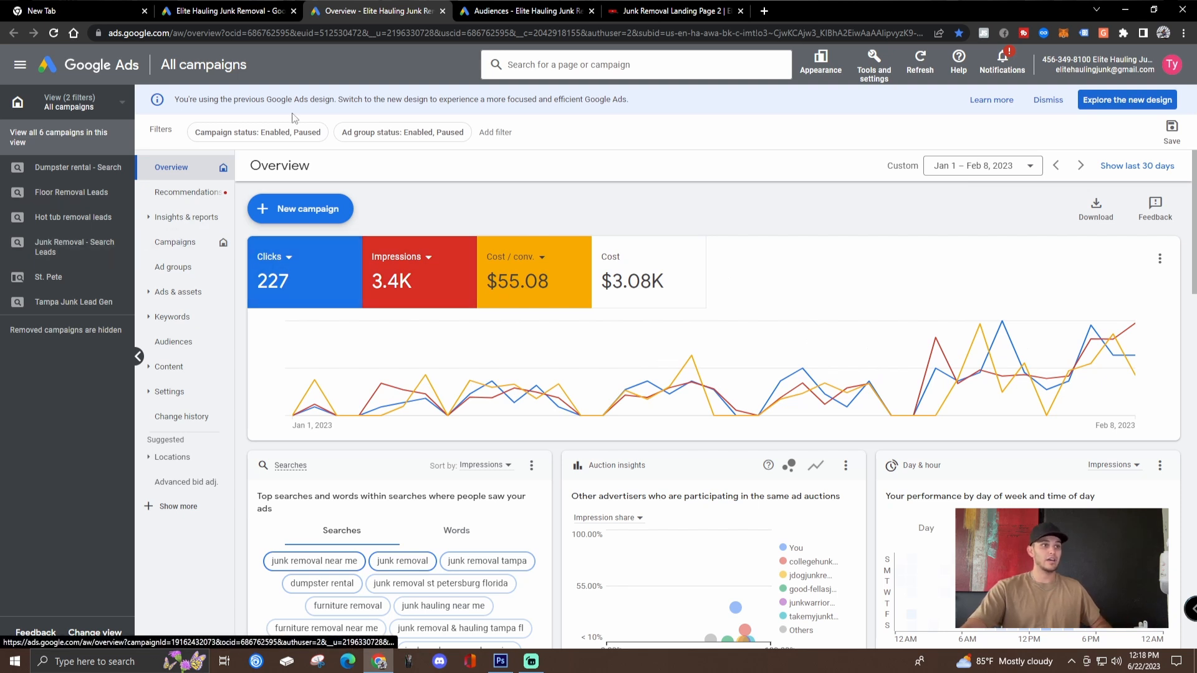
{"action": "left_click", "coordinate": [288, 206]}
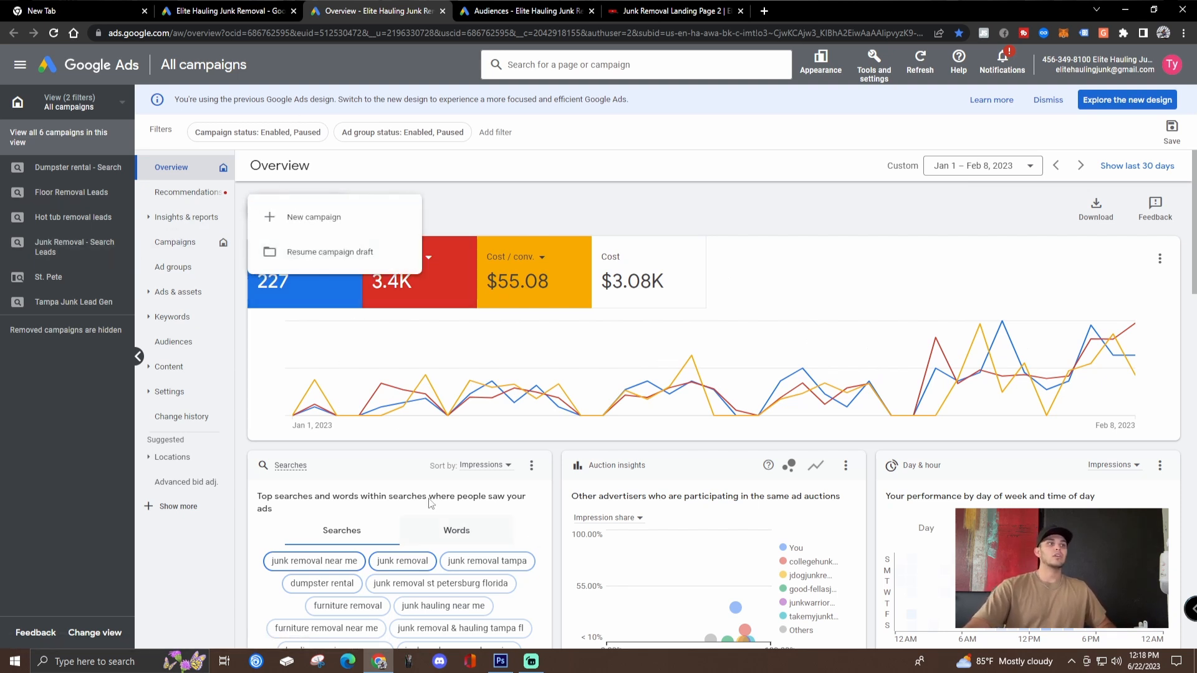
{"action": "left_click", "coordinate": [377, 240]}
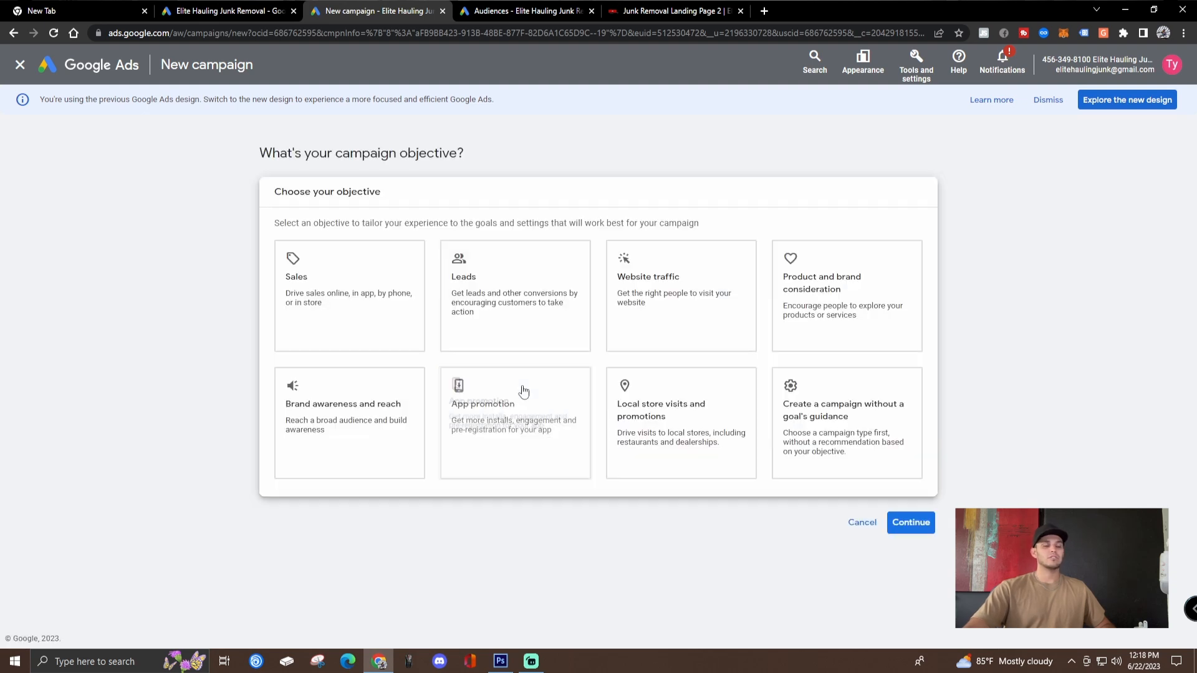
- Create the campaign without a goal's guidance, choose the Search campaign type and accept the account-default conversion goals
{"action": "left_click", "coordinate": [831, 417]}
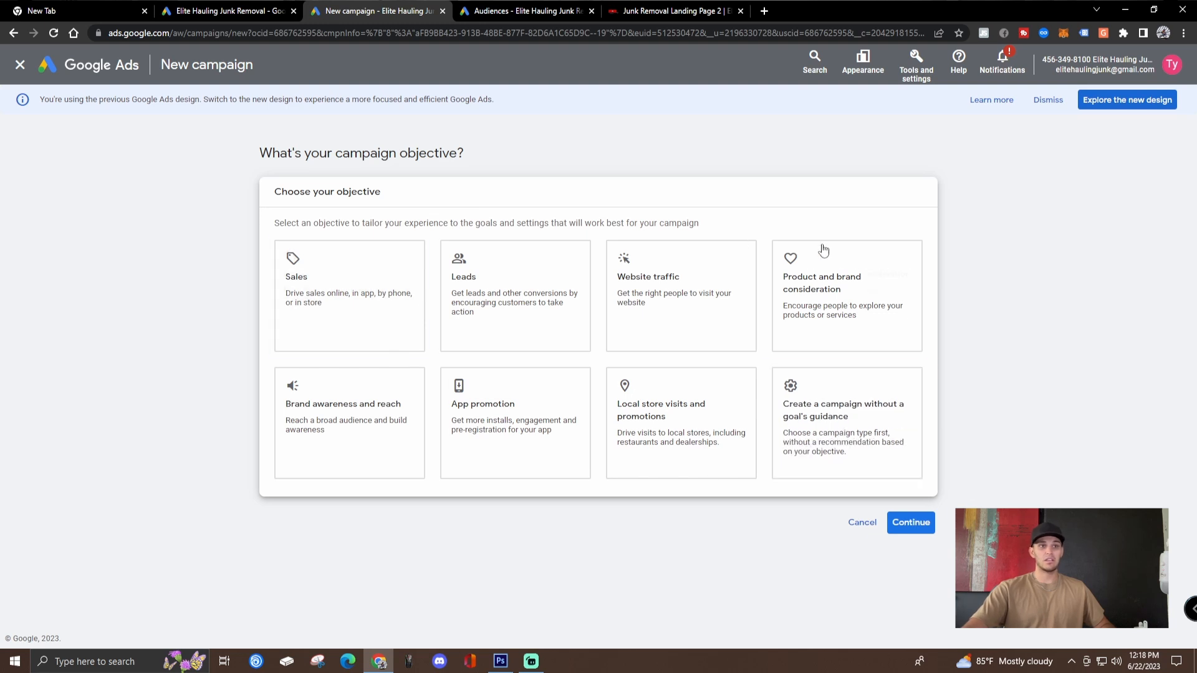
{"action": "left_click", "coordinate": [813, 414]}
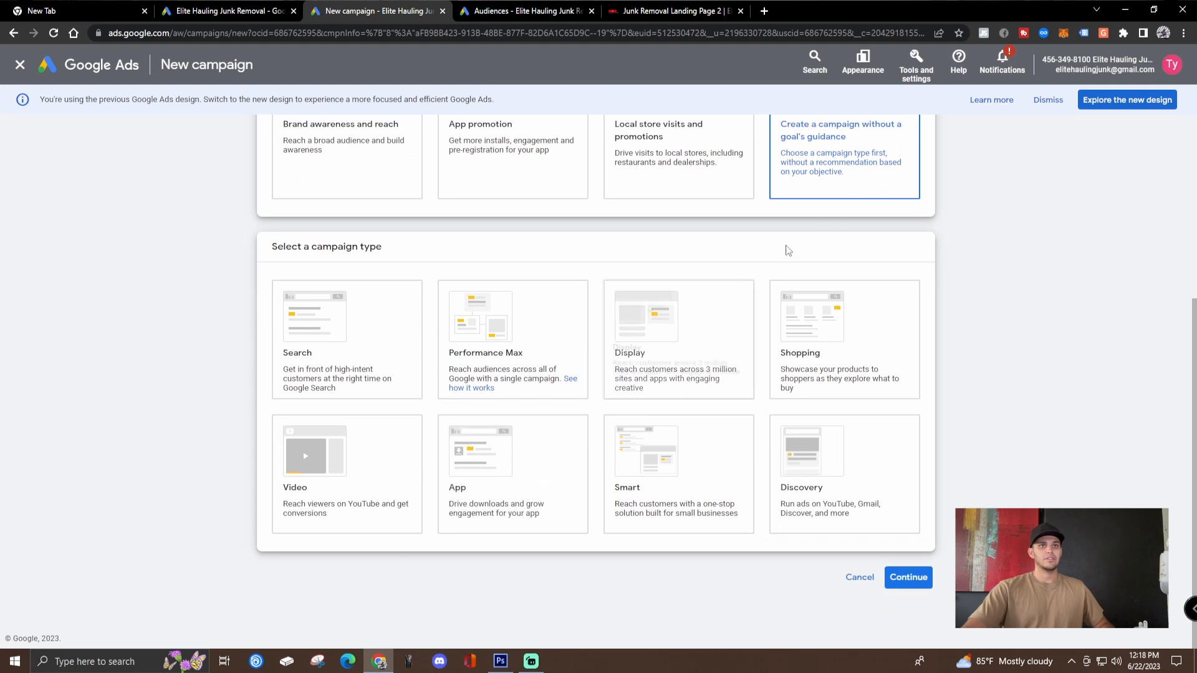
{"action": "scroll", "coordinate": [729, 285], "scroll_direction": "up", "scroll_amount": 1}
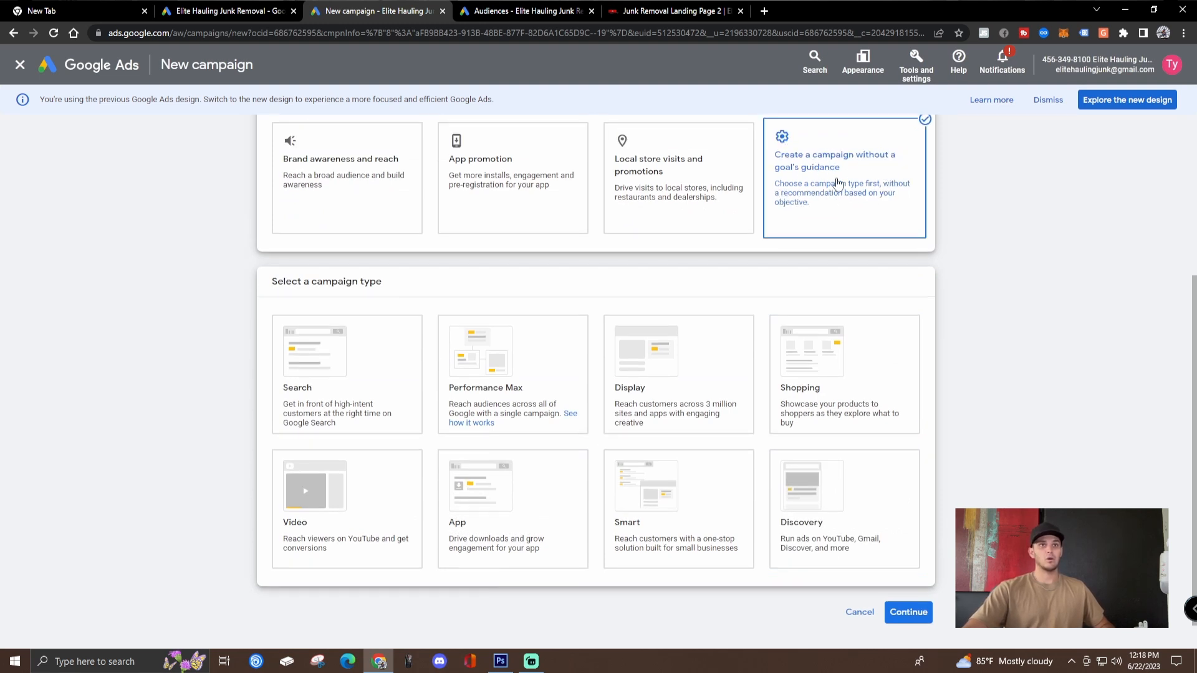
{"action": "left_click", "coordinate": [290, 354]}
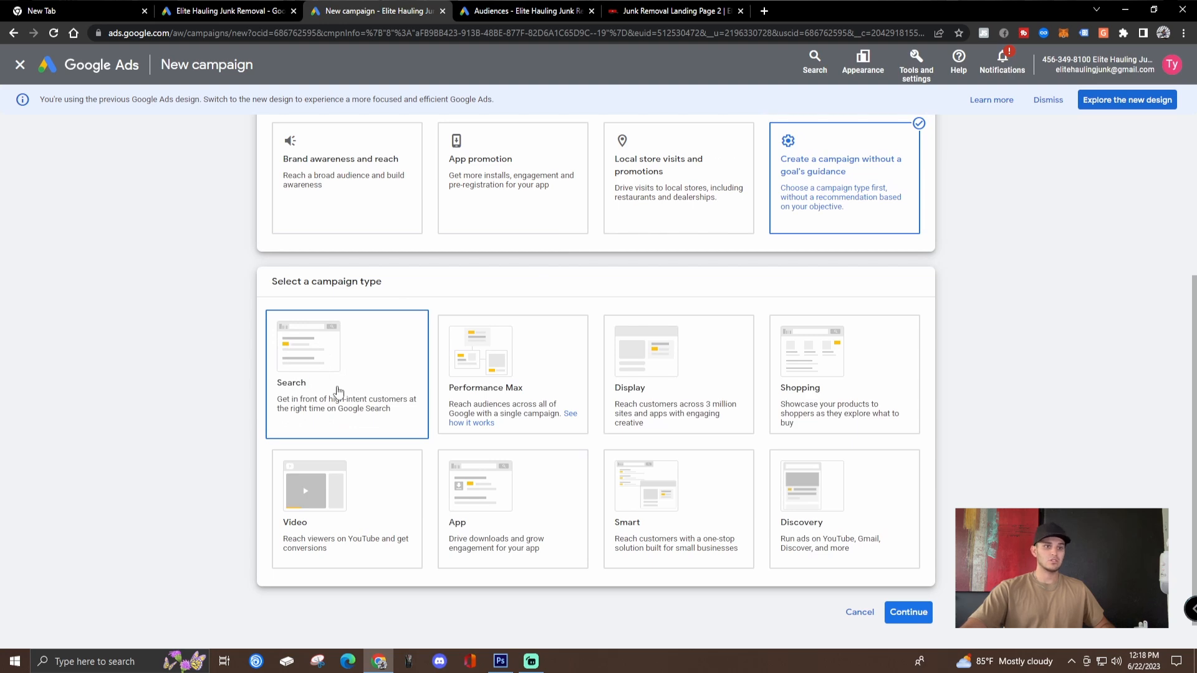
{"action": "scroll", "coordinate": [713, 599], "scroll_direction": "down", "scroll_amount": 5}
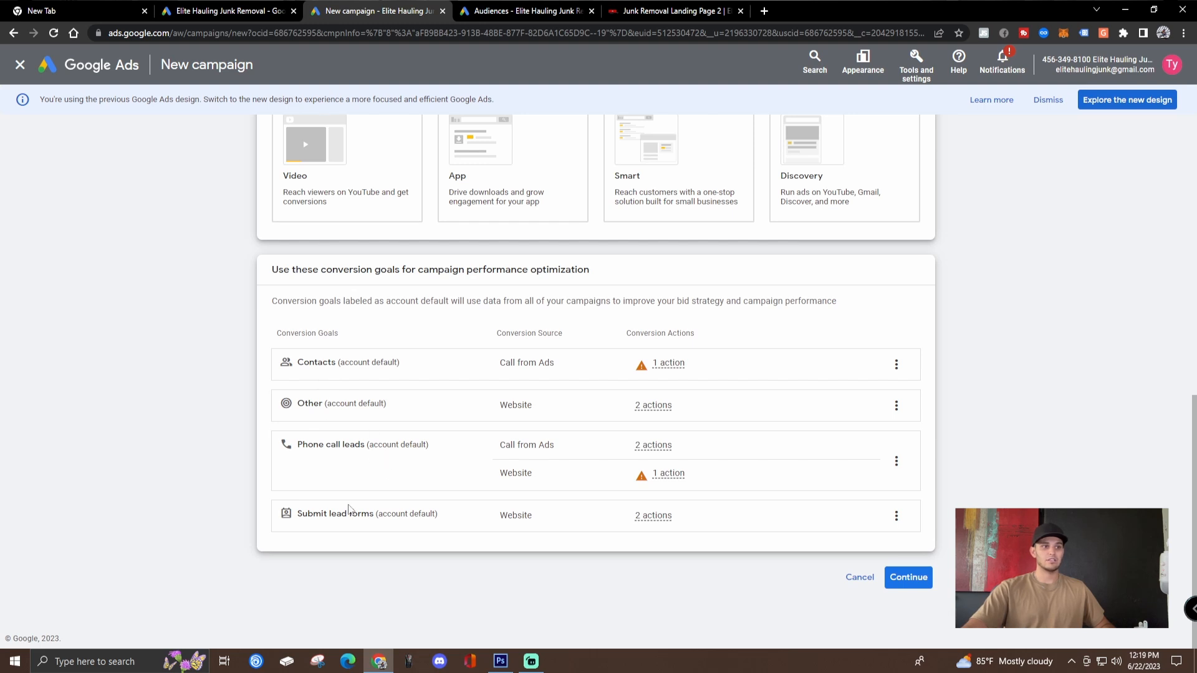
{"action": "left_click", "coordinate": [916, 576]}
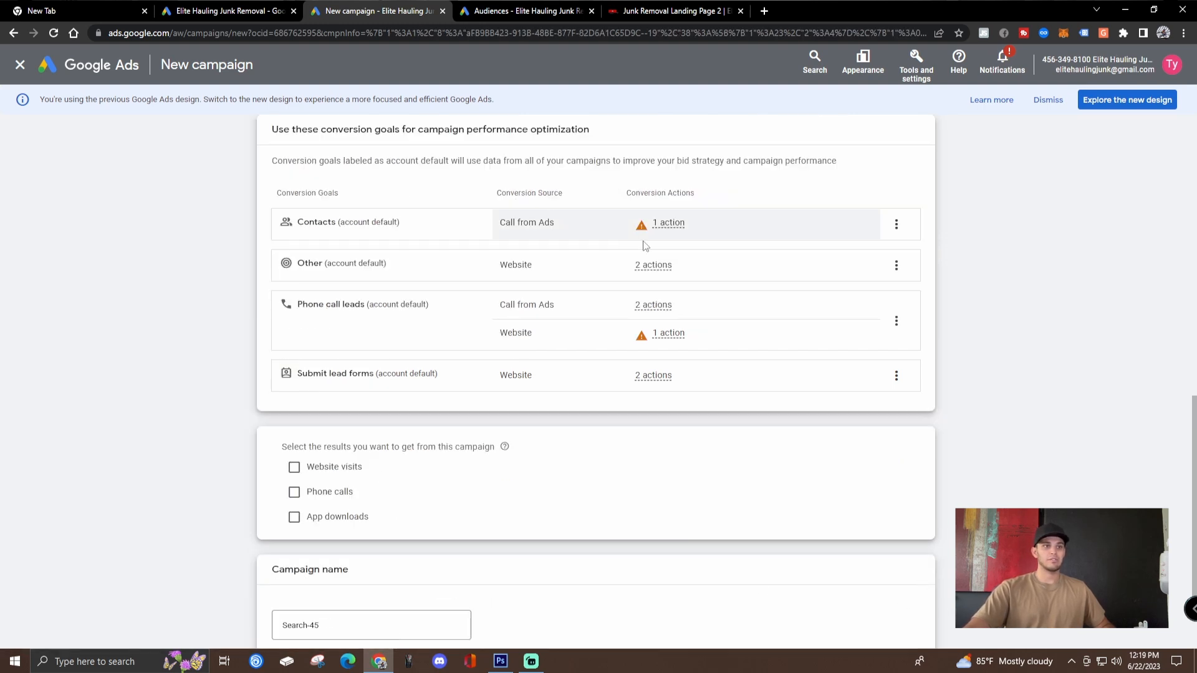
{"action": "scroll", "coordinate": [616, 334], "scroll_direction": "down", "scroll_amount": 2}
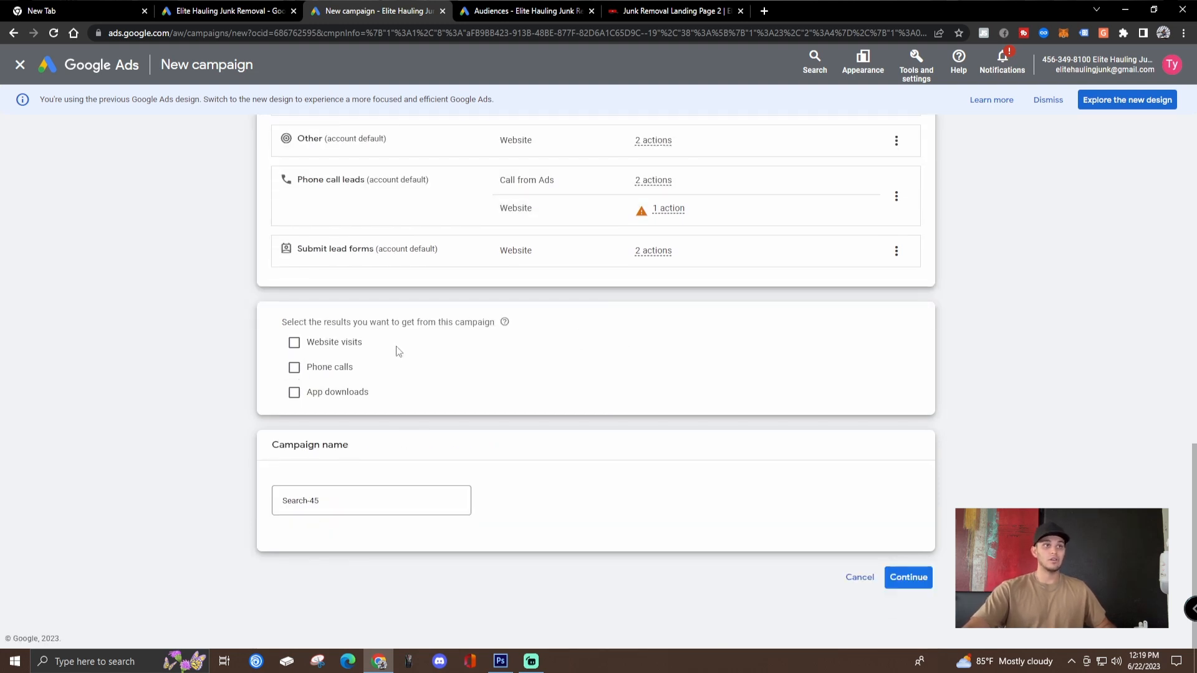
{"action": "left_click", "coordinate": [295, 368]}
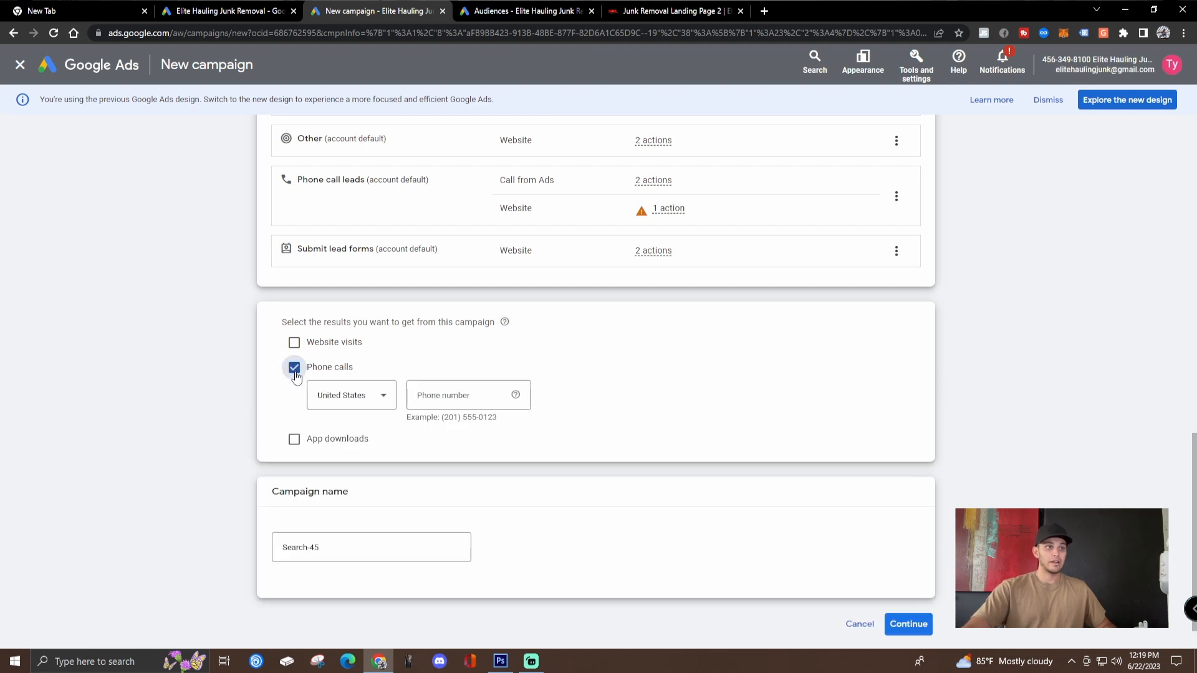
{"action": "left_click", "coordinate": [294, 343]}
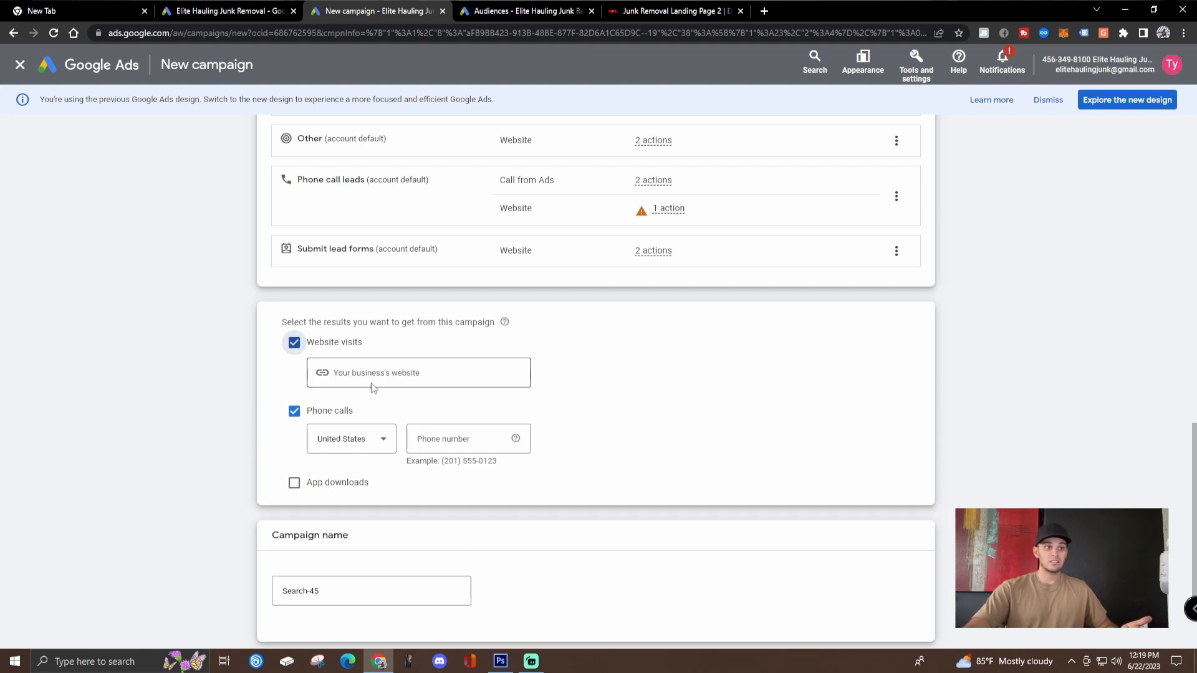
{"action": "left_click", "coordinate": [445, 440]}
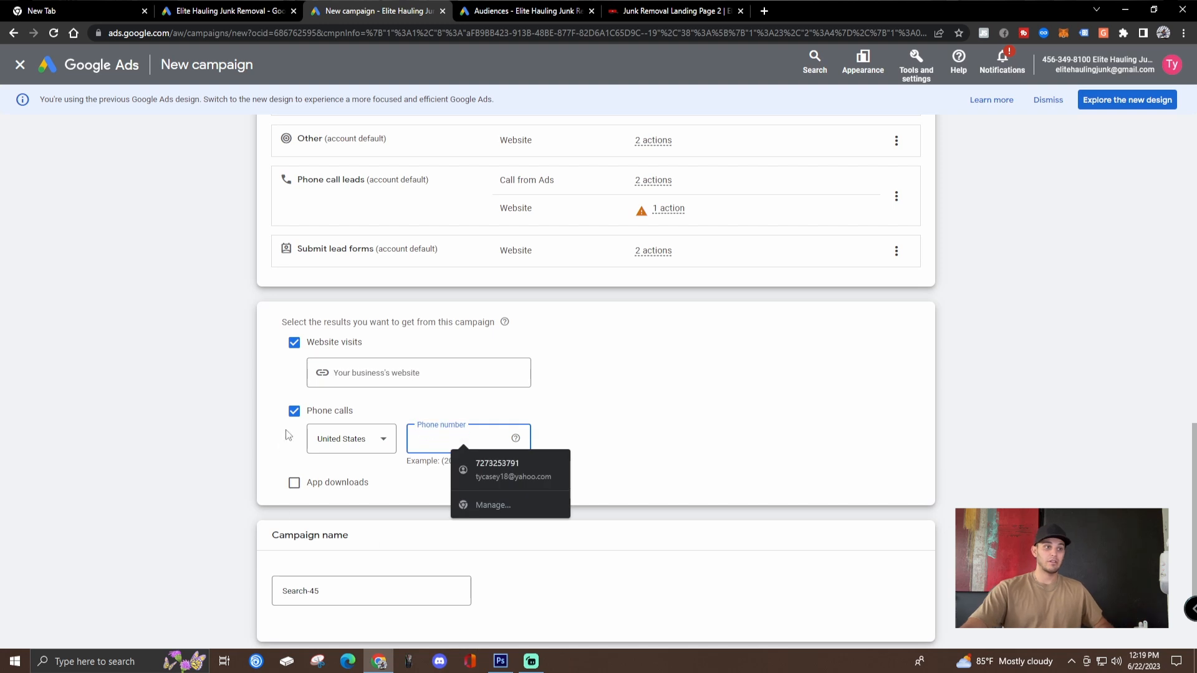
{"action": "left_click", "coordinate": [294, 411]}
{"action": "left_click", "coordinate": [294, 343]}
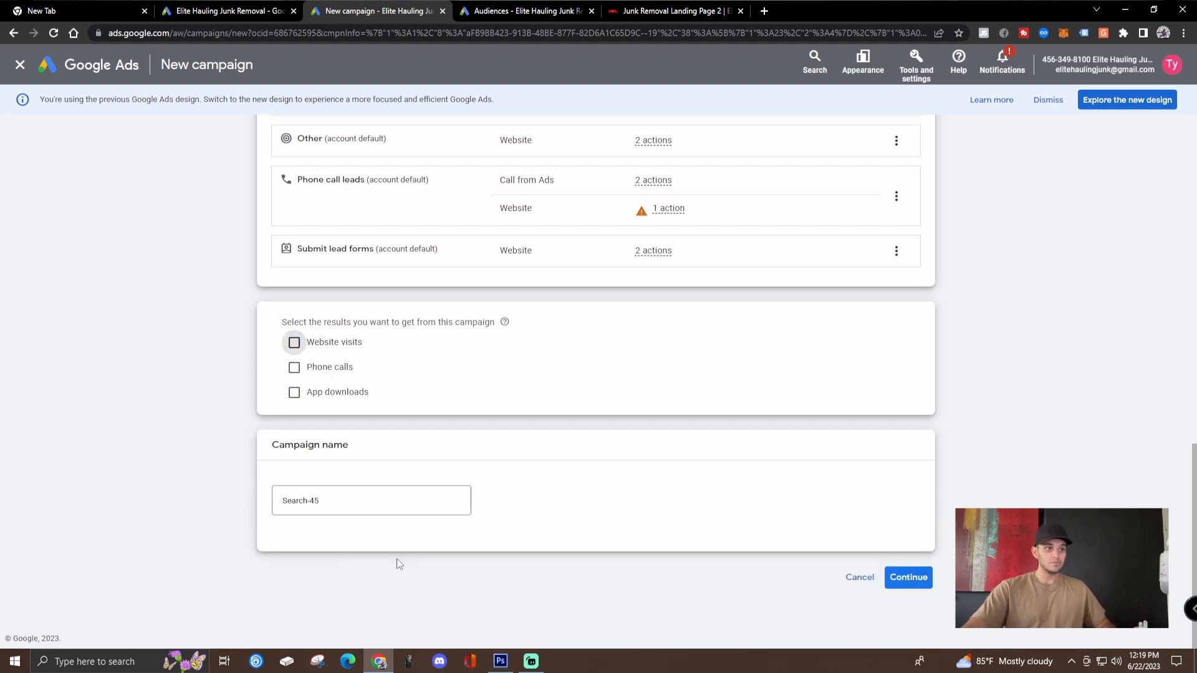
- Name the campaign "junk ads" and start it as a new campaign instead of resuming a saved draft
{"action": "left_click", "coordinate": [412, 500]}
{"action": "type", "text": "junk ads"}
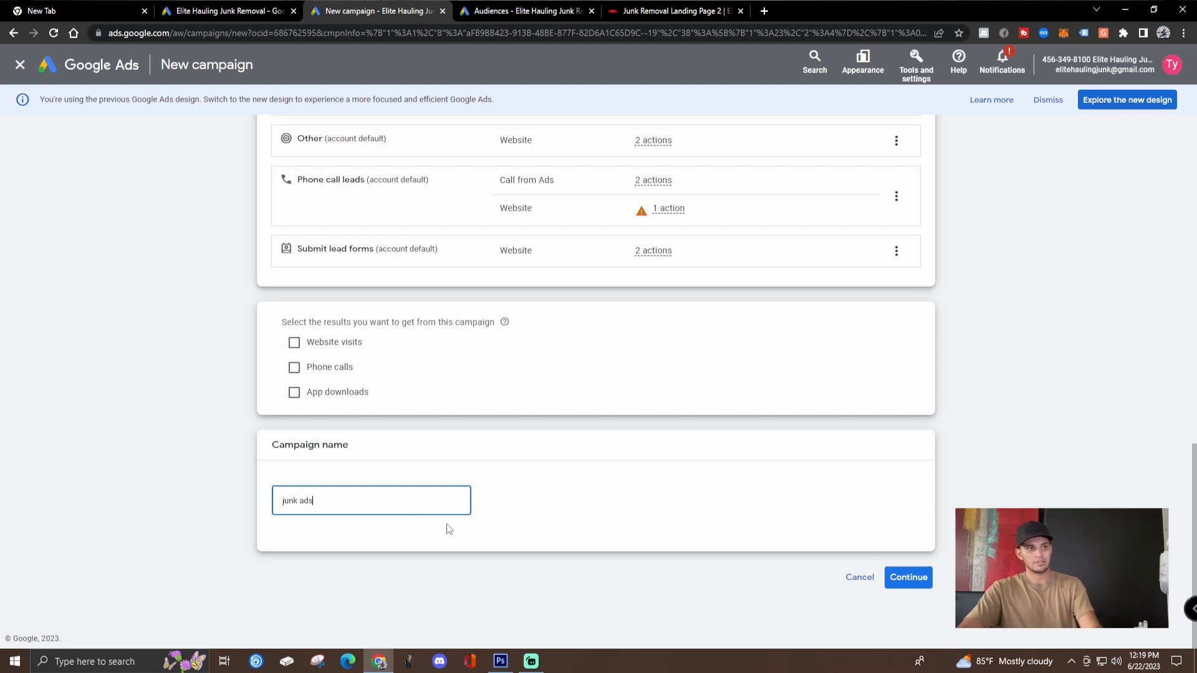
{"action": "left_click", "coordinate": [910, 580]}
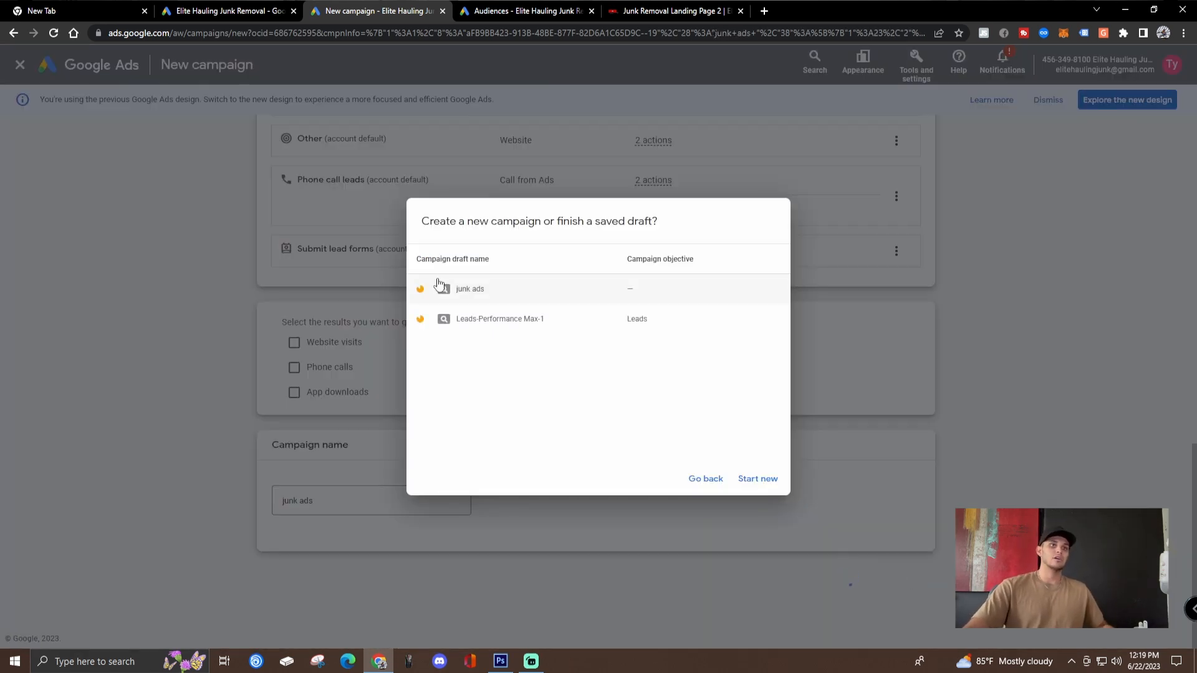
{"action": "left_click", "coordinate": [758, 480]}
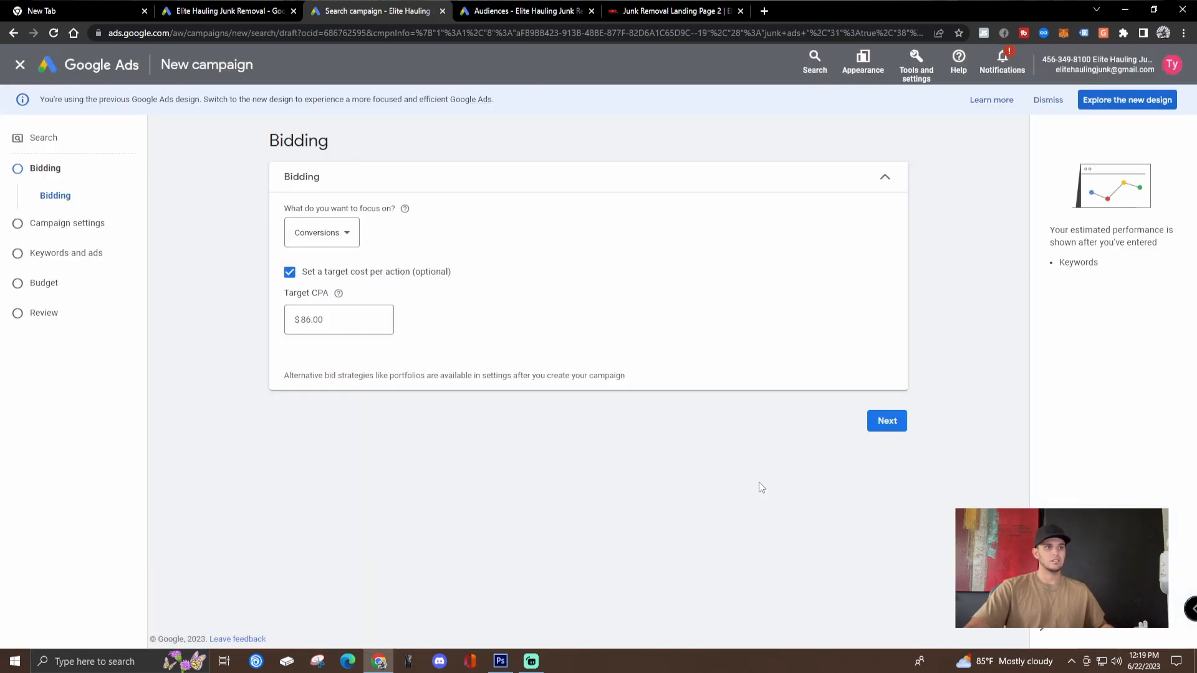
- Set the bidding focus to Clicks without a maximum cost-per-click bid limit, and continue to the campaign settings
{"action": "left_click", "coordinate": [343, 234]}
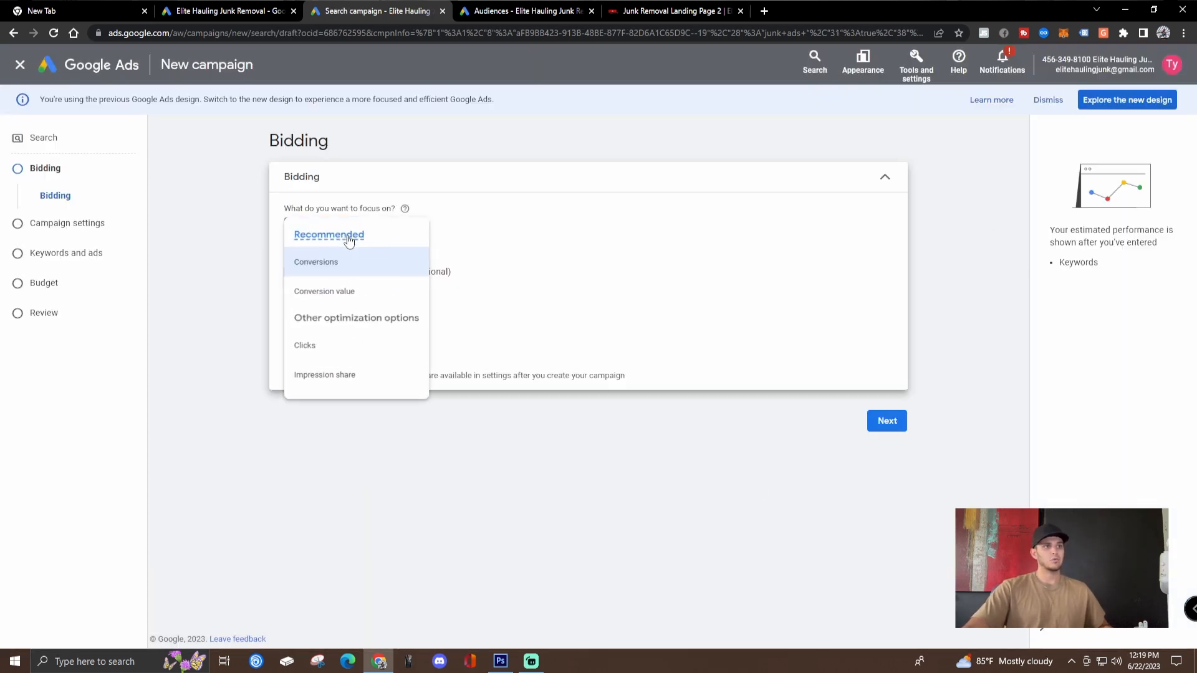
{"action": "mouse_move", "coordinate": [352, 235]}
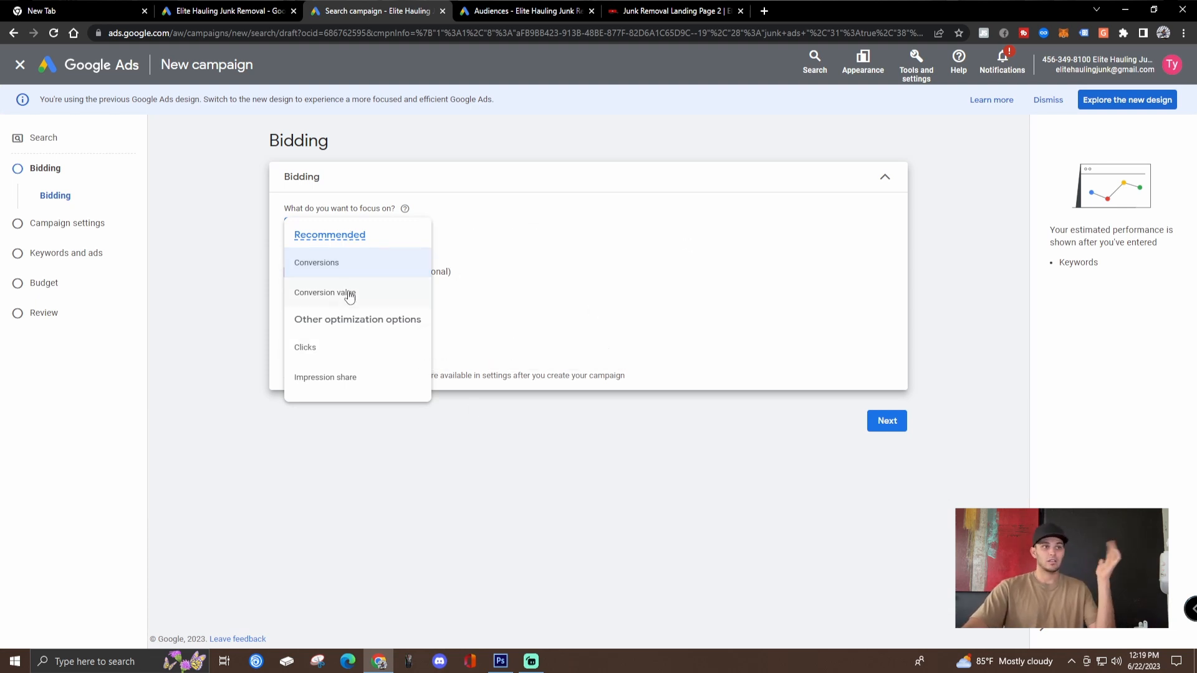
{"action": "left_click", "coordinate": [352, 354]}
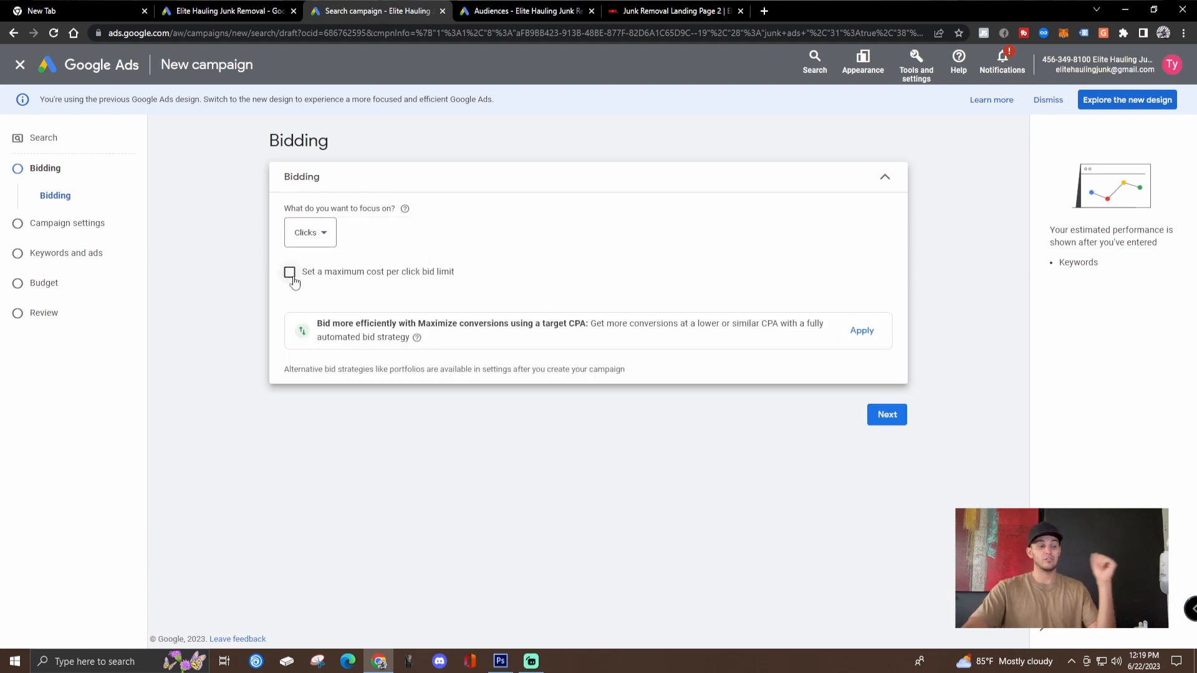
{"action": "left_click", "coordinate": [290, 273]}
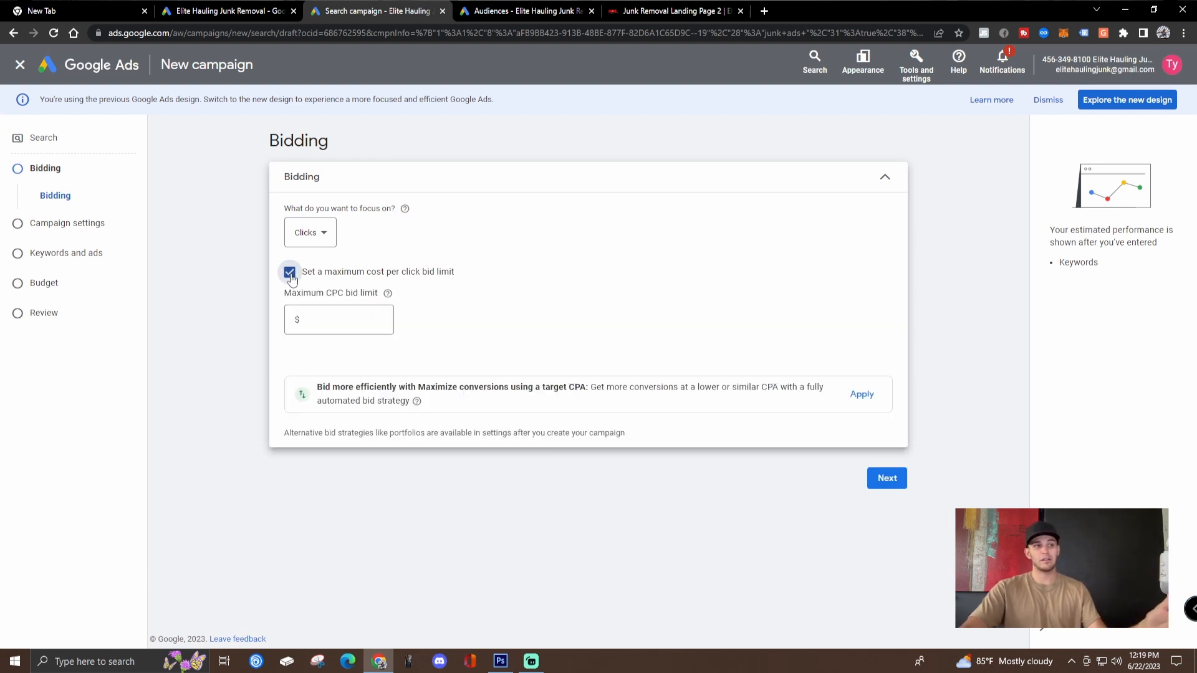
{"action": "left_click", "coordinate": [290, 274]}
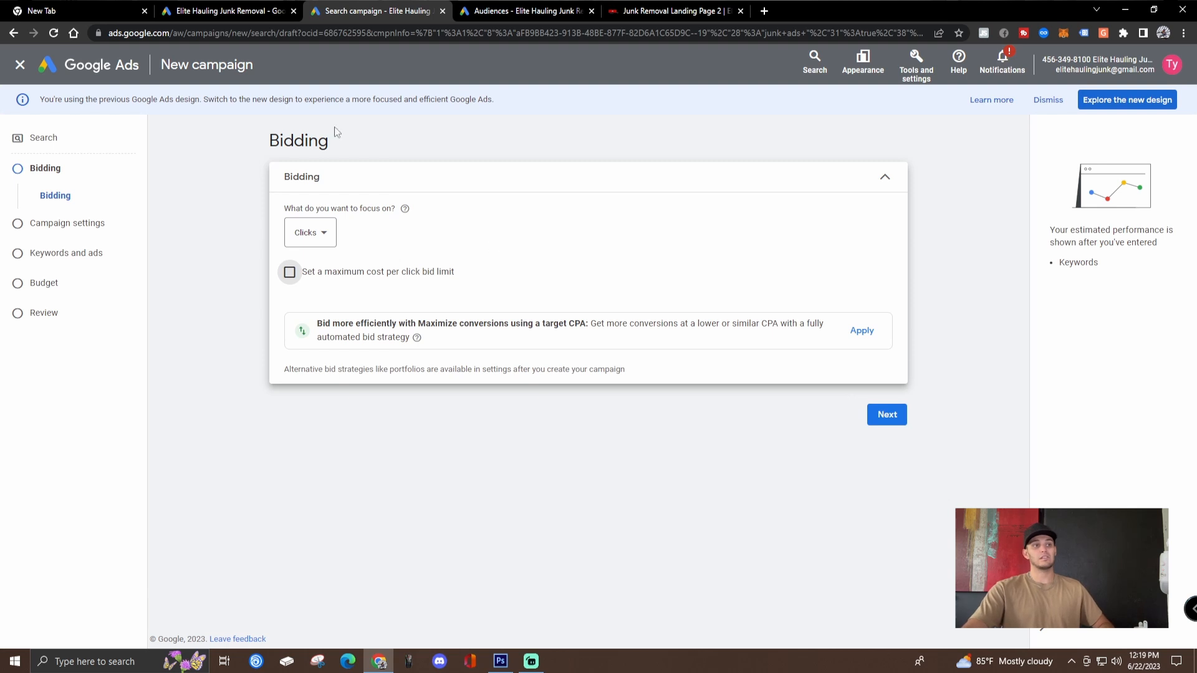
{"action": "left_click", "coordinate": [891, 416]}
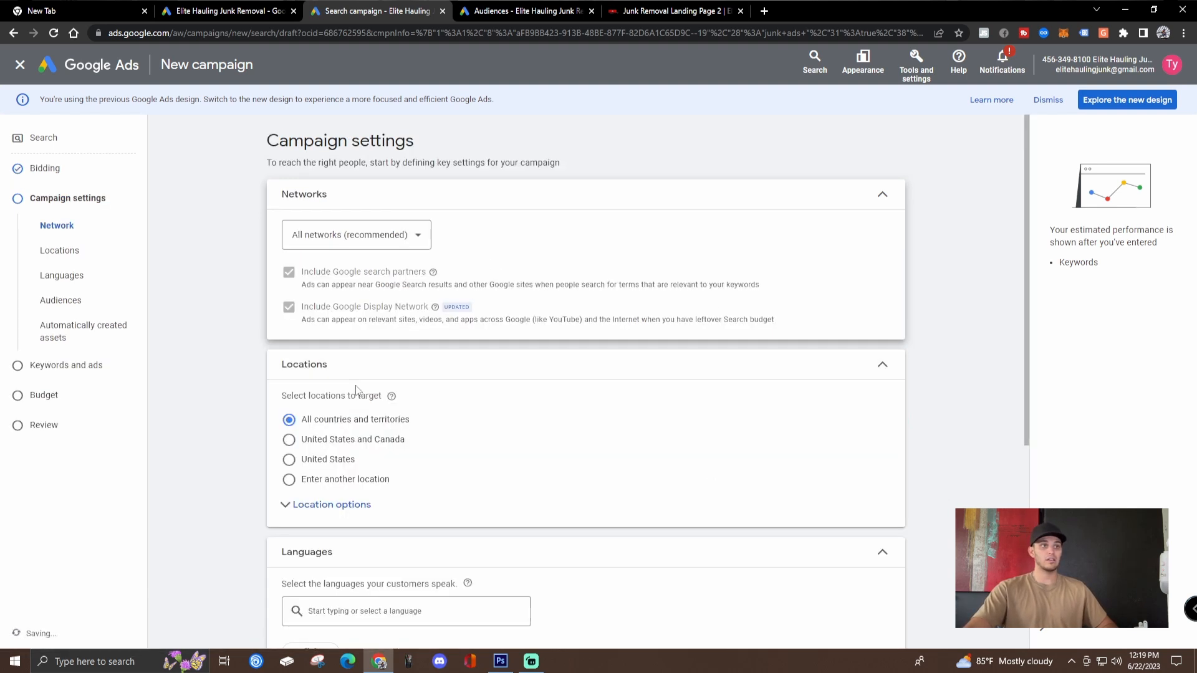
- Exclude both the Google Display Network and Google search partners from the campaign's networks
{"action": "left_click", "coordinate": [421, 231]}
{"action": "left_click", "coordinate": [341, 245]}
{"action": "left_click", "coordinate": [289, 307]}
{"action": "left_click", "coordinate": [288, 272]}
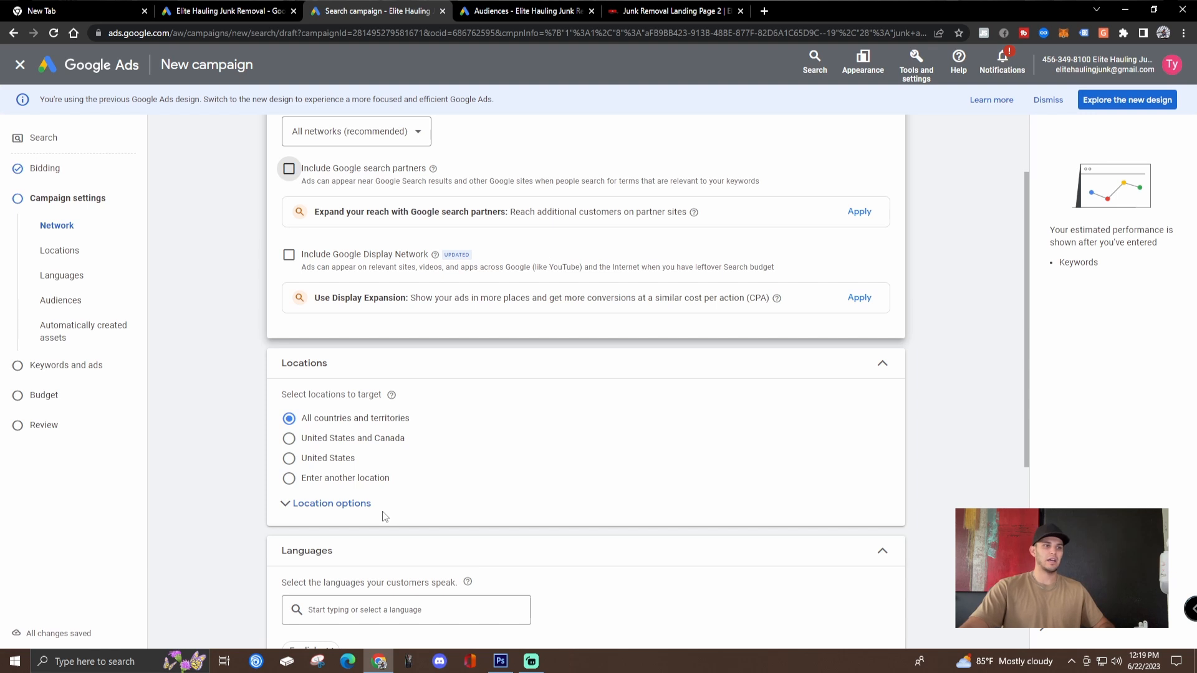
- Choose to enter another location and target Pinellas County, Florida, United States
{"action": "left_click", "coordinate": [288, 478]}
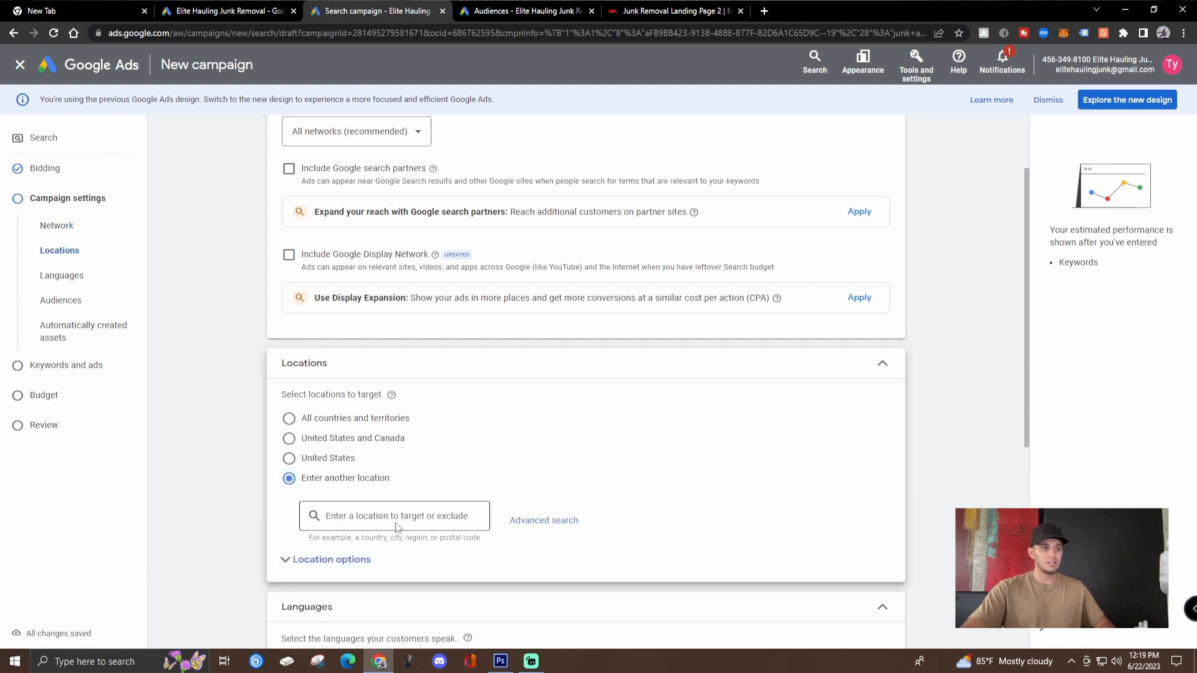
{"action": "left_click", "coordinate": [386, 514]}
{"action": "type", "text": "pi"}
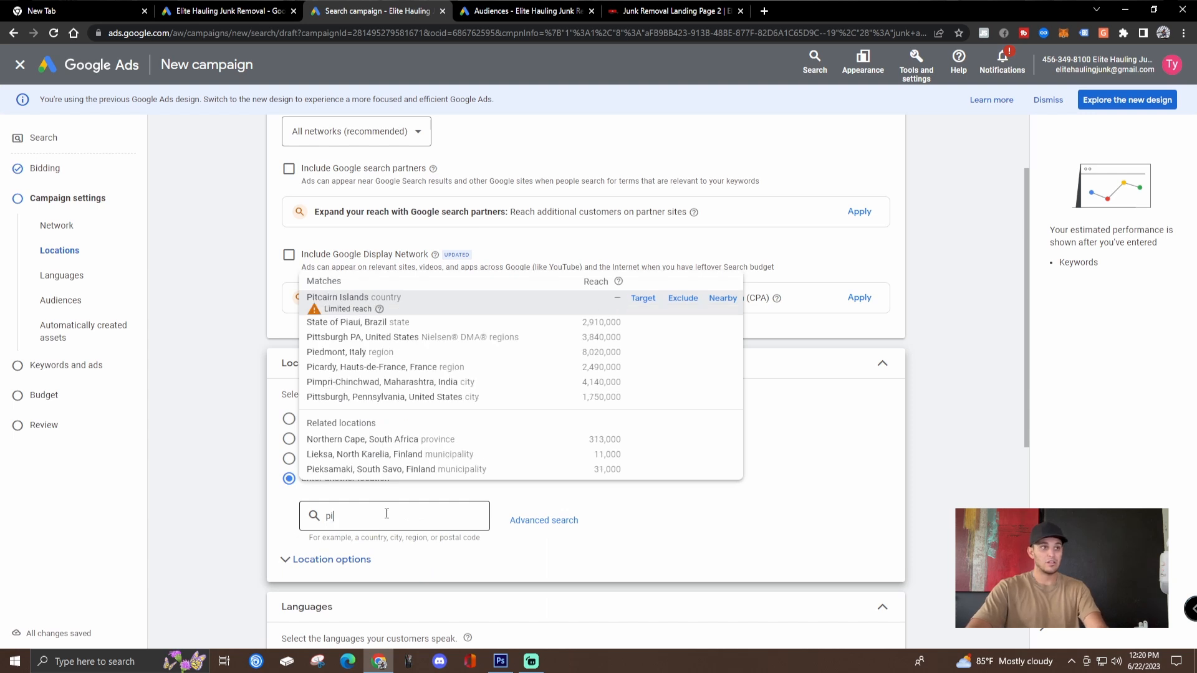
{"action": "type", "text": "nel"}
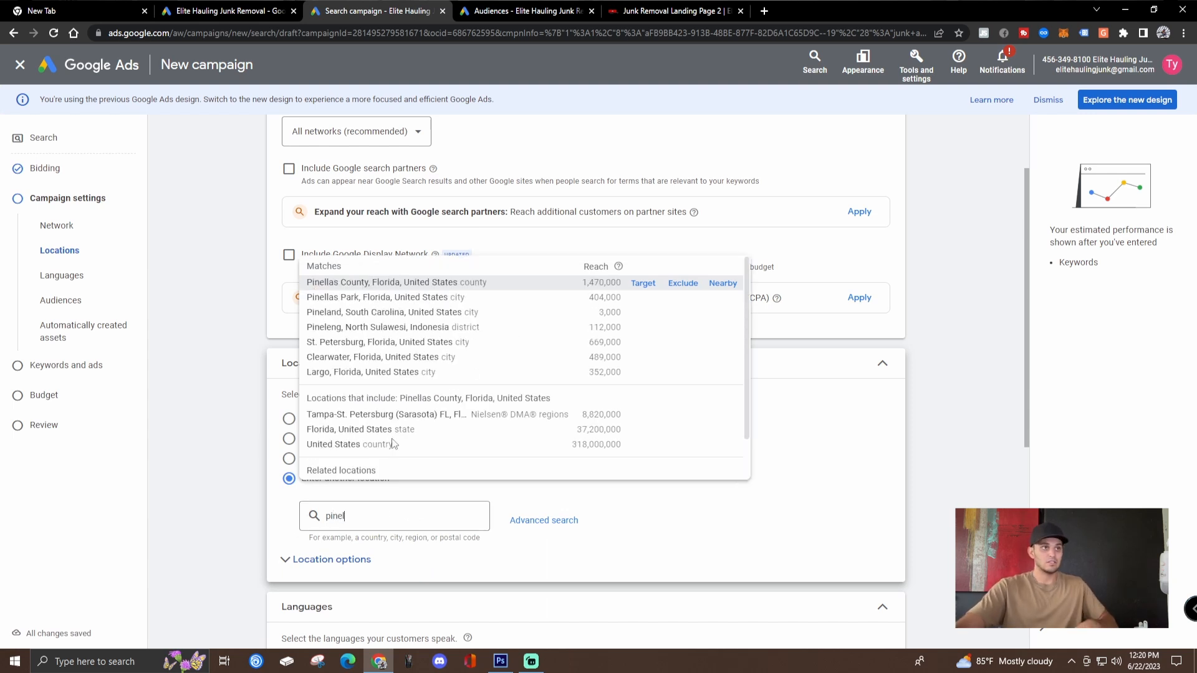
{"action": "left_click", "coordinate": [642, 285]}
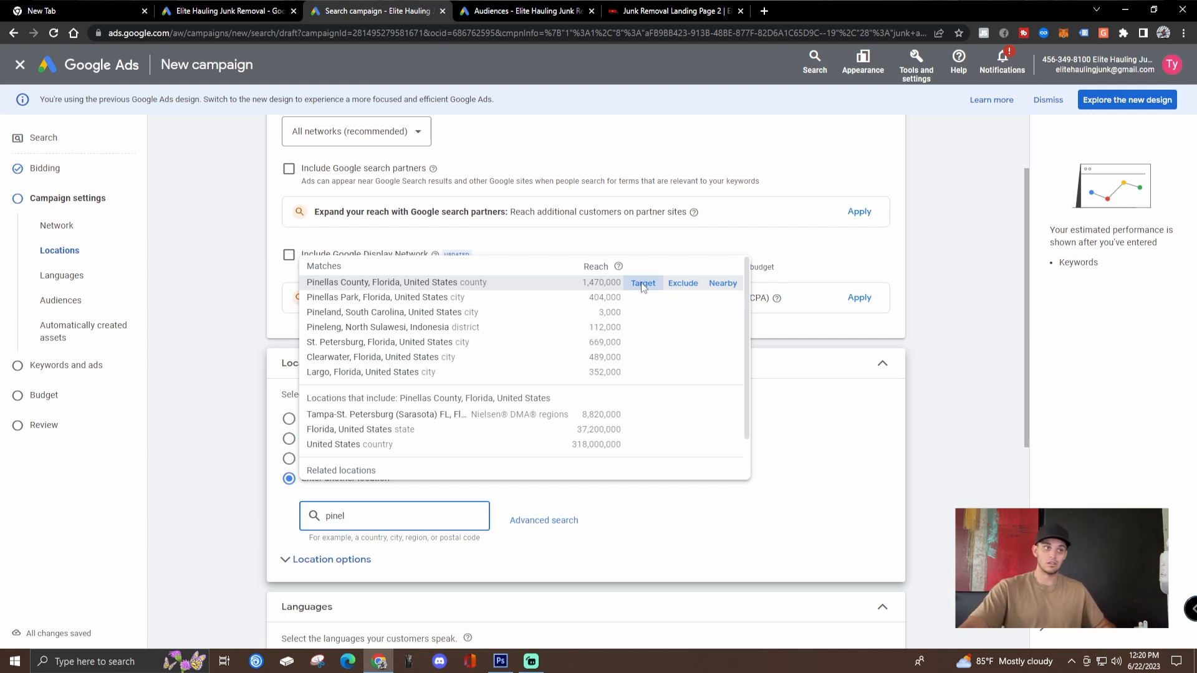
- Expand the campaign's additional settings and set the ad schedule to run Mondays - Fridays
{"action": "scroll", "coordinate": [478, 542], "scroll_direction": "down", "scroll_amount": 3}
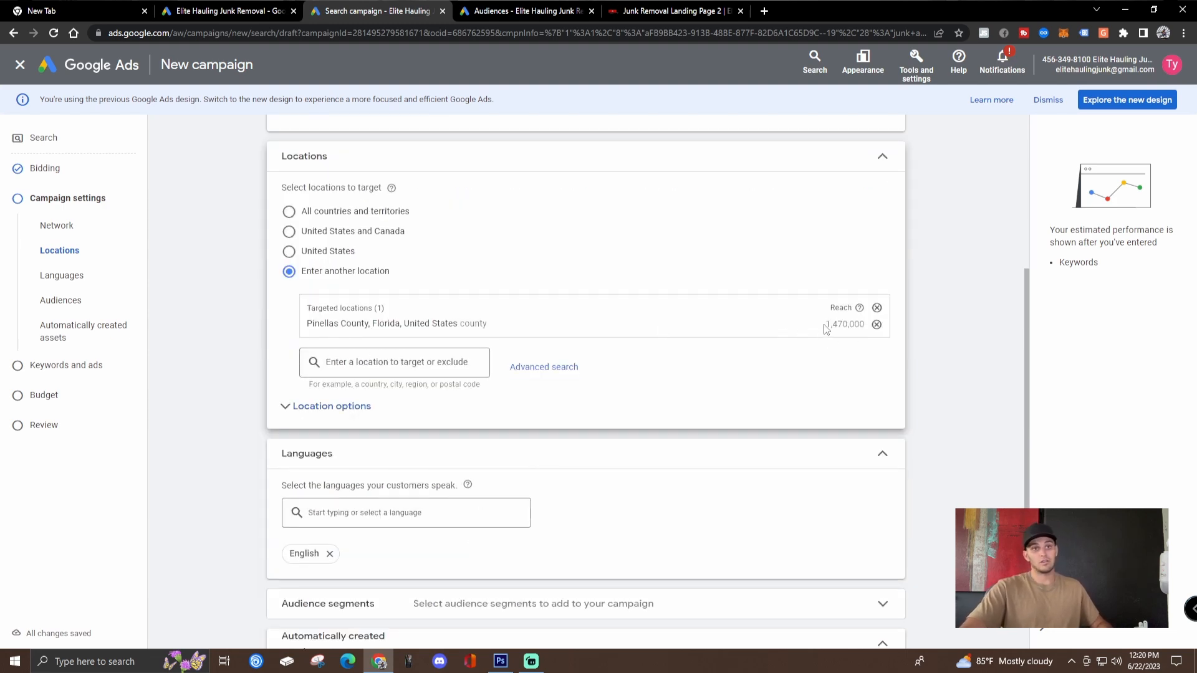
{"action": "scroll", "coordinate": [349, 517], "scroll_direction": "down", "scroll_amount": 2}
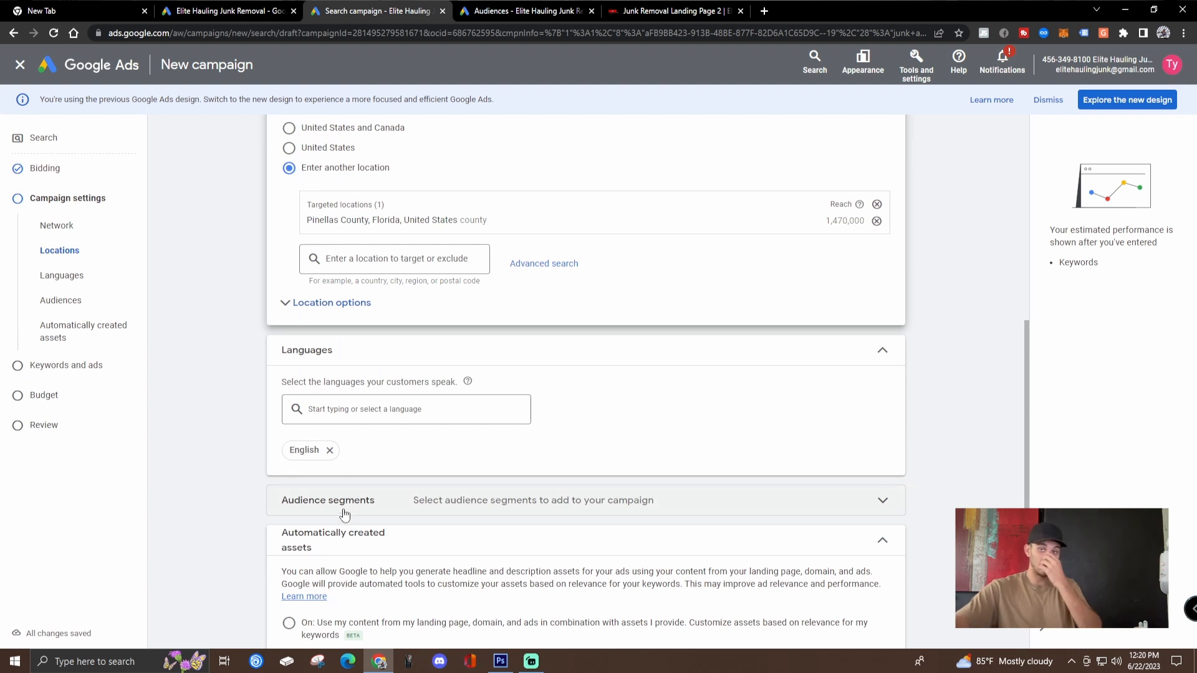
{"action": "scroll", "coordinate": [315, 498], "scroll_direction": "down", "scroll_amount": 2}
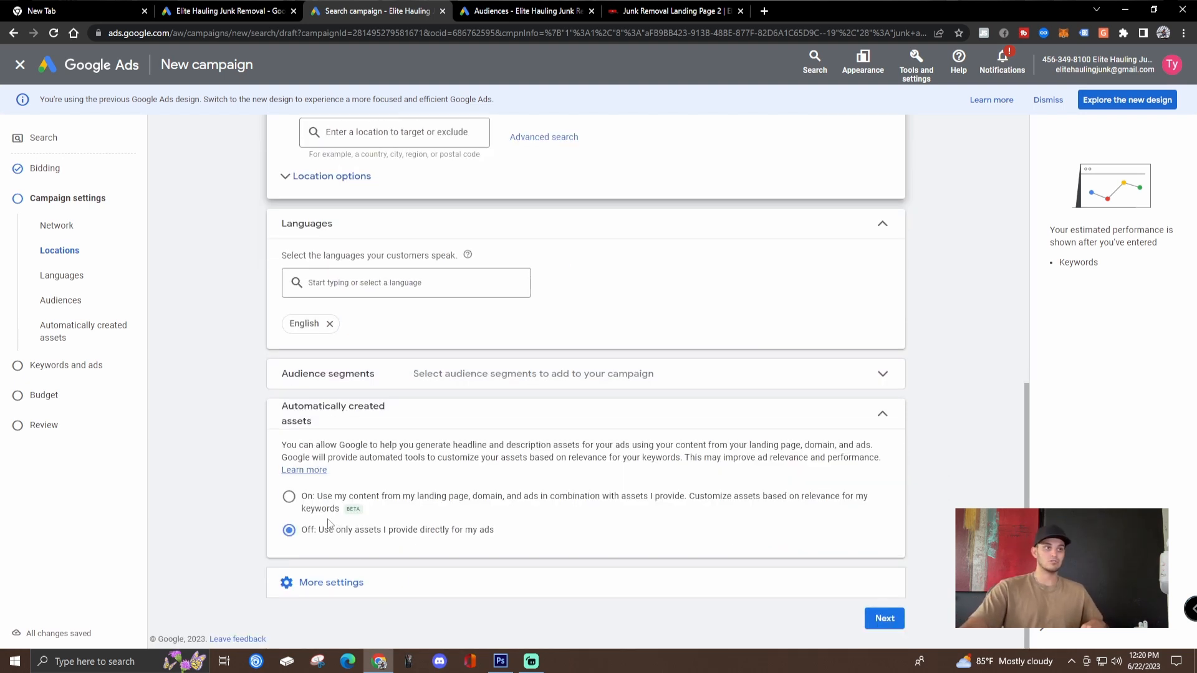
{"action": "left_click", "coordinate": [357, 586]}
{"action": "scroll", "coordinate": [459, 477], "scroll_direction": "down", "scroll_amount": 2}
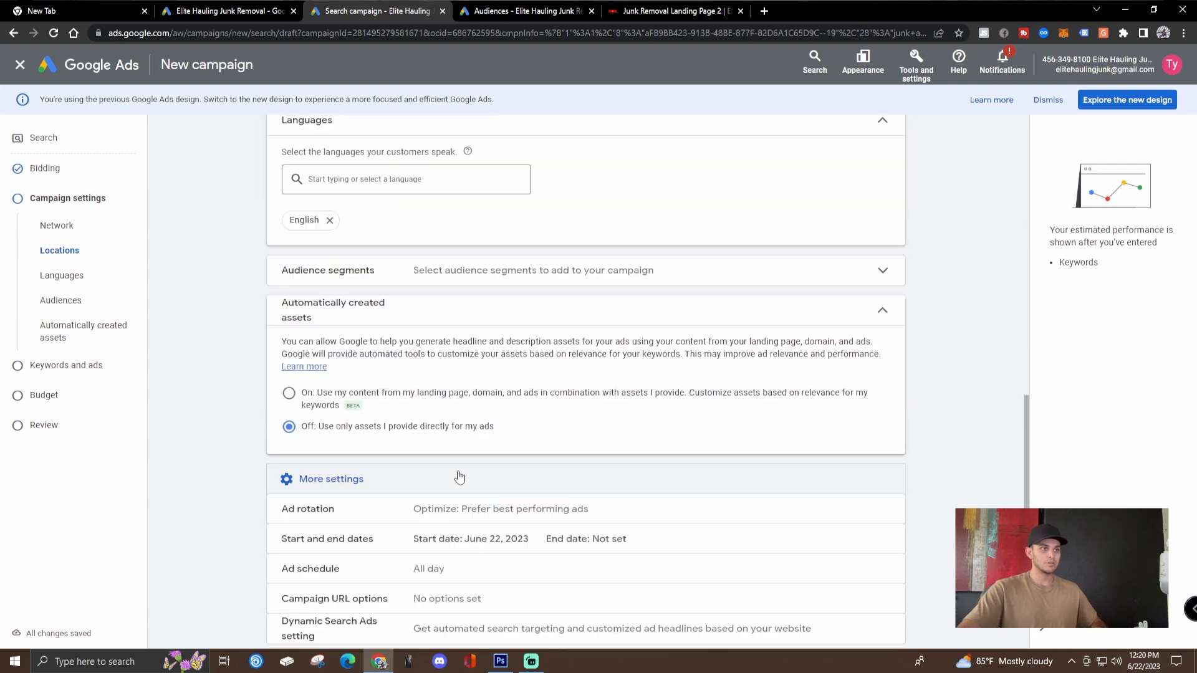
{"action": "scroll", "coordinate": [480, 486], "scroll_direction": "down", "scroll_amount": 1}
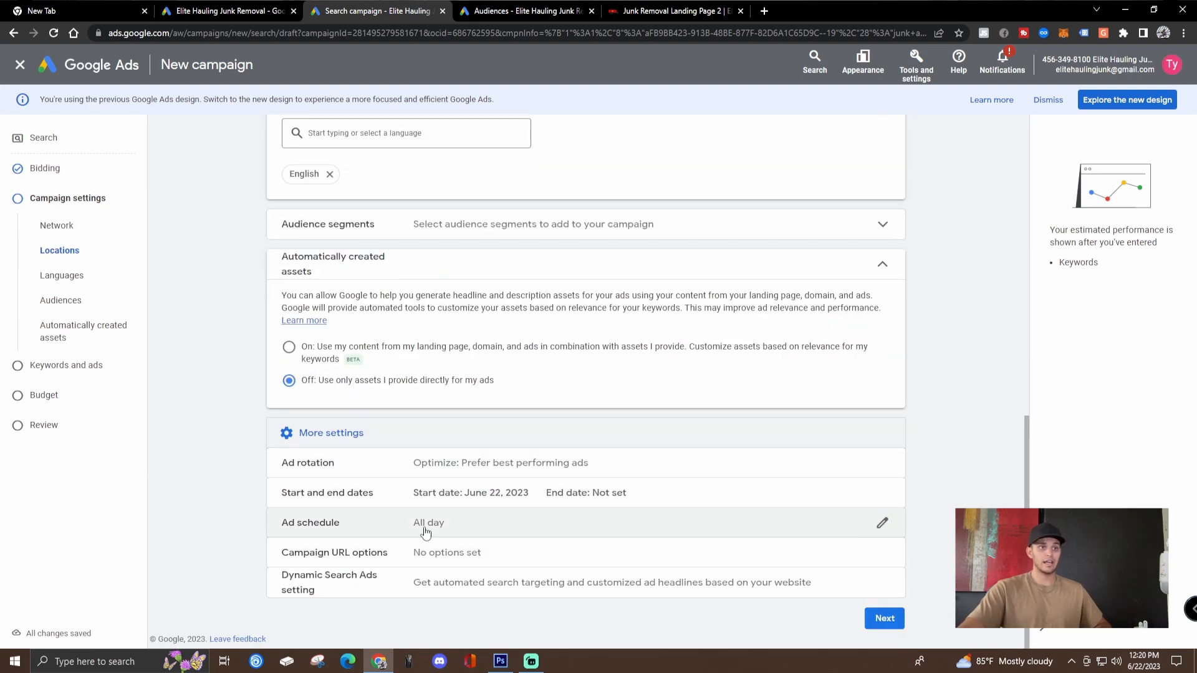
{"action": "left_click", "coordinate": [480, 530]}
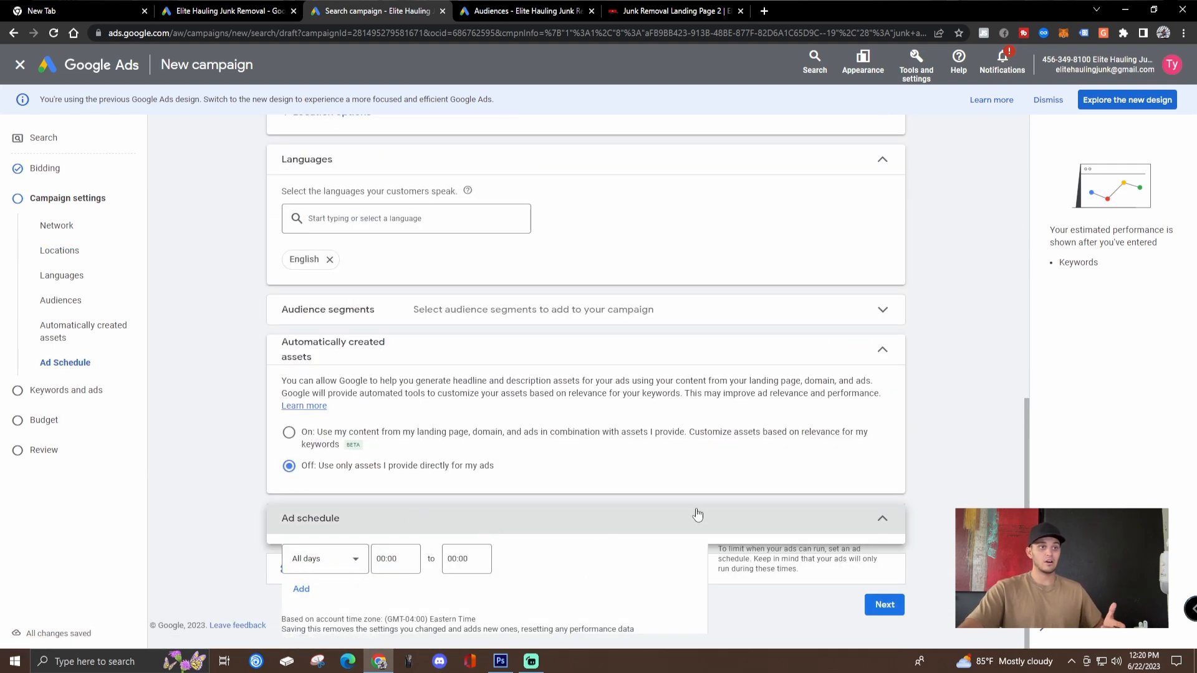
{"action": "left_click", "coordinate": [346, 564]}
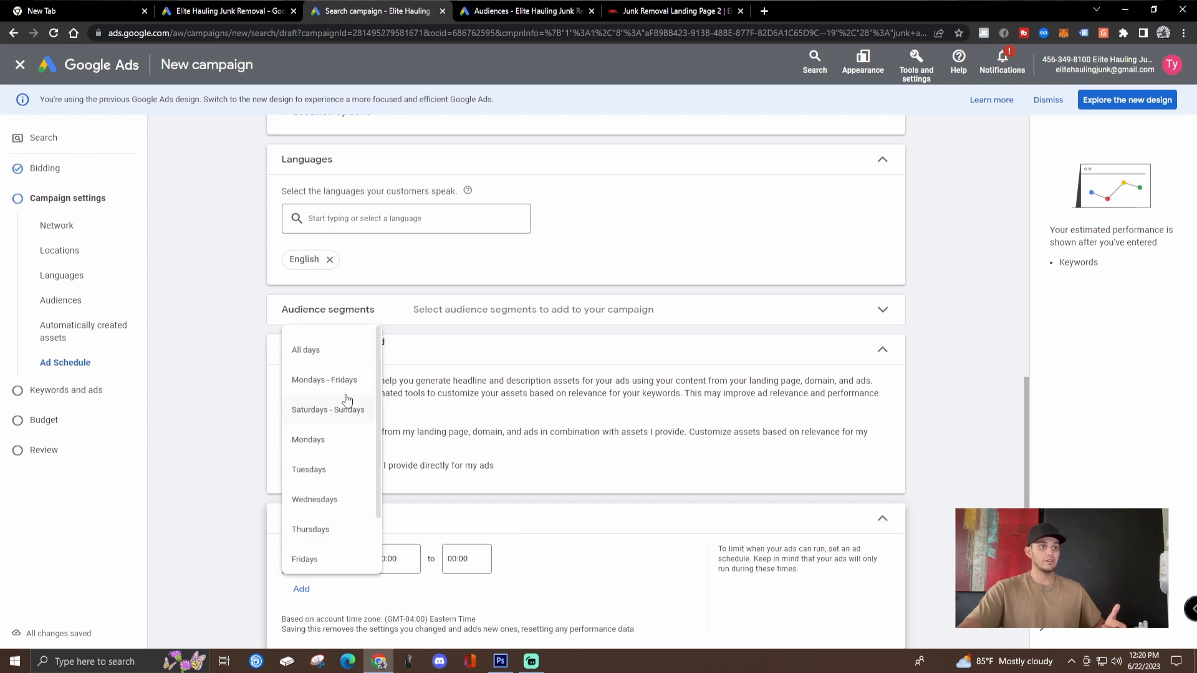
{"action": "left_click", "coordinate": [325, 379]}
{"action": "left_click", "coordinate": [399, 559]}
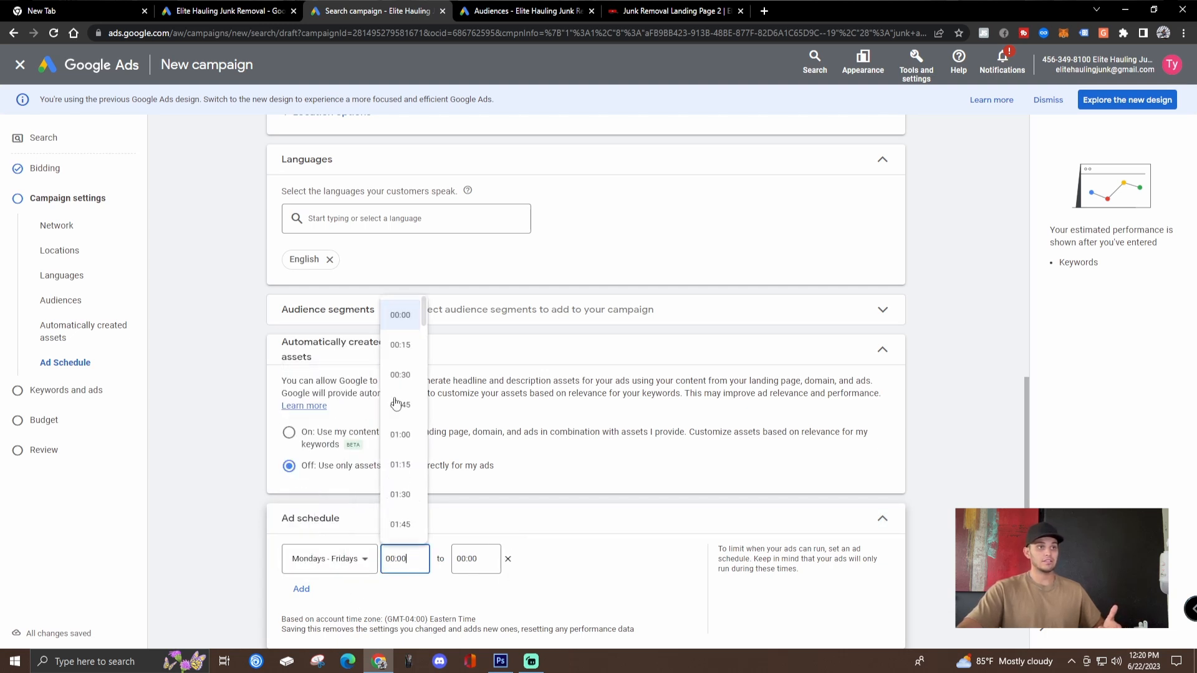
{"action": "left_click_drag", "start_coordinate": [427, 318], "coordinate": [435, 386]}
{"action": "left_click", "coordinate": [435, 385]}
{"action": "left_click", "coordinate": [418, 559]}
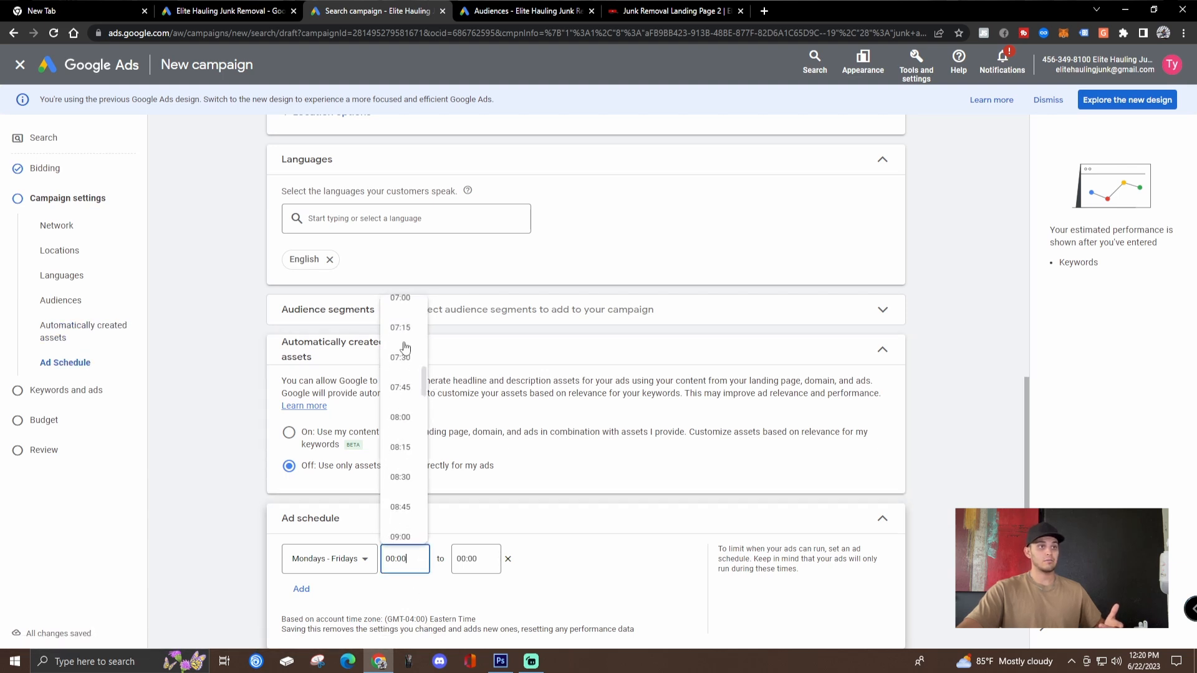
{"action": "left_click", "coordinate": [607, 584]}
- Review the remaining additional campaign settings, continue to the keywords and ads stage, and go to the keyword entry box
{"action": "scroll", "coordinate": [543, 527], "scroll_direction": "down", "scroll_amount": 2}
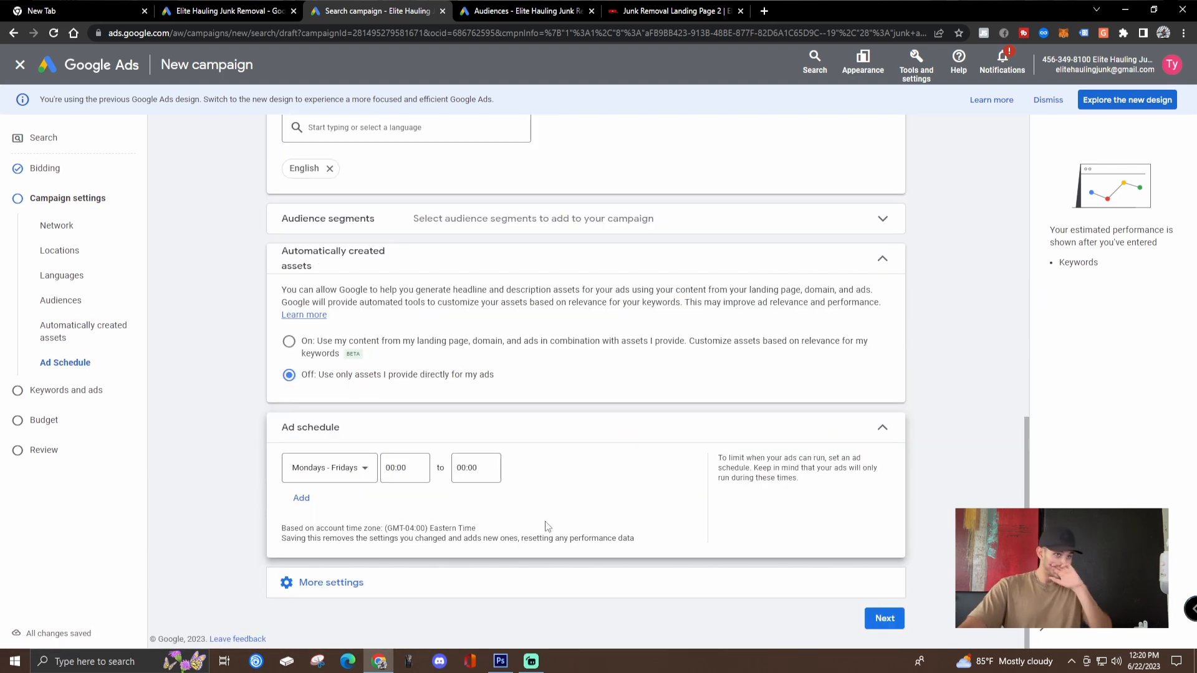
{"action": "left_click", "coordinate": [631, 586]}
{"action": "scroll", "coordinate": [599, 589], "scroll_direction": "down", "scroll_amount": 2}
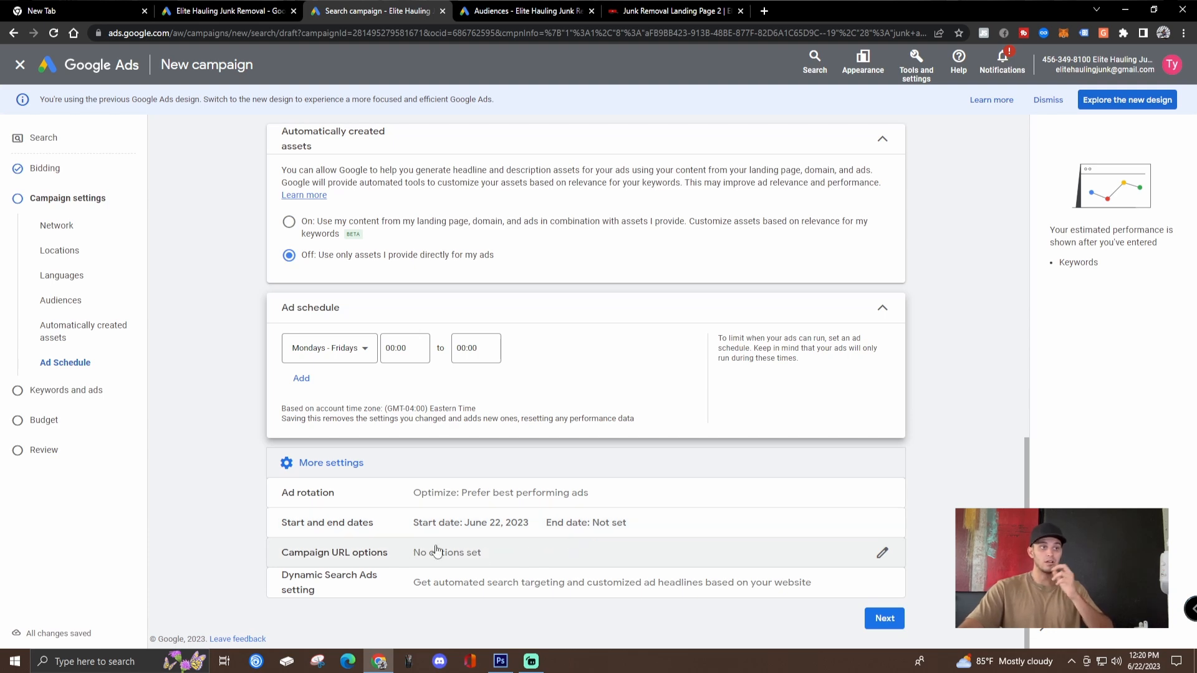
{"action": "left_click", "coordinate": [888, 625]}
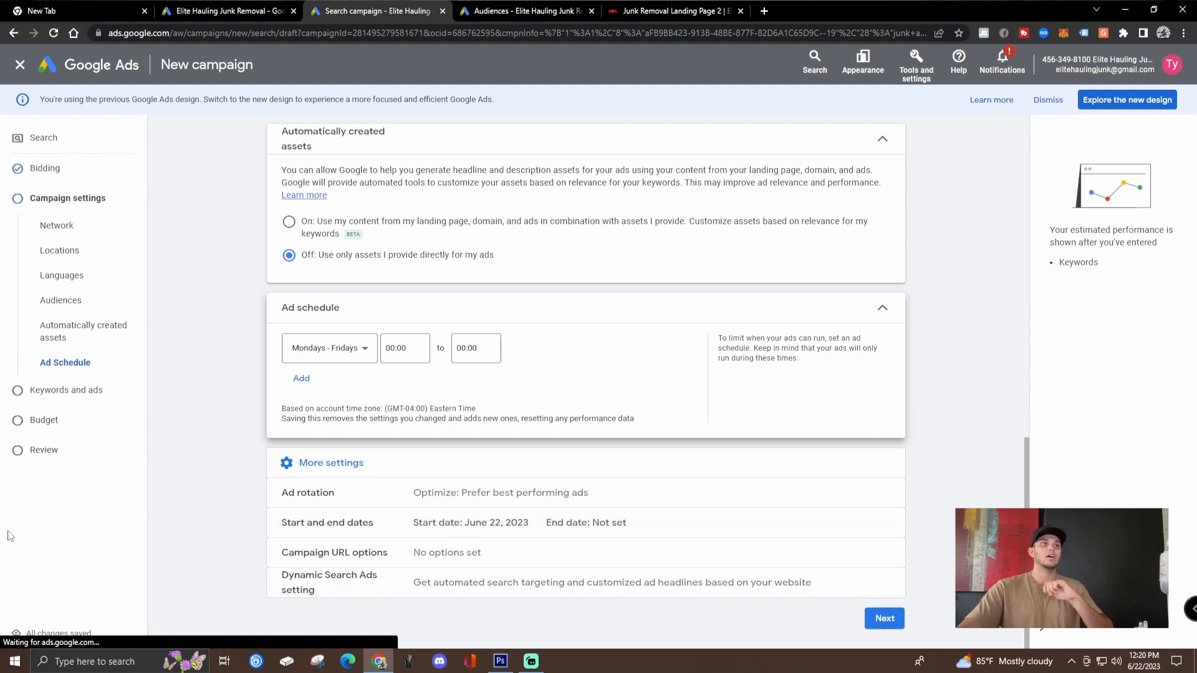
{"action": "scroll", "coordinate": [351, 484], "scroll_direction": "down", "scroll_amount": 2}
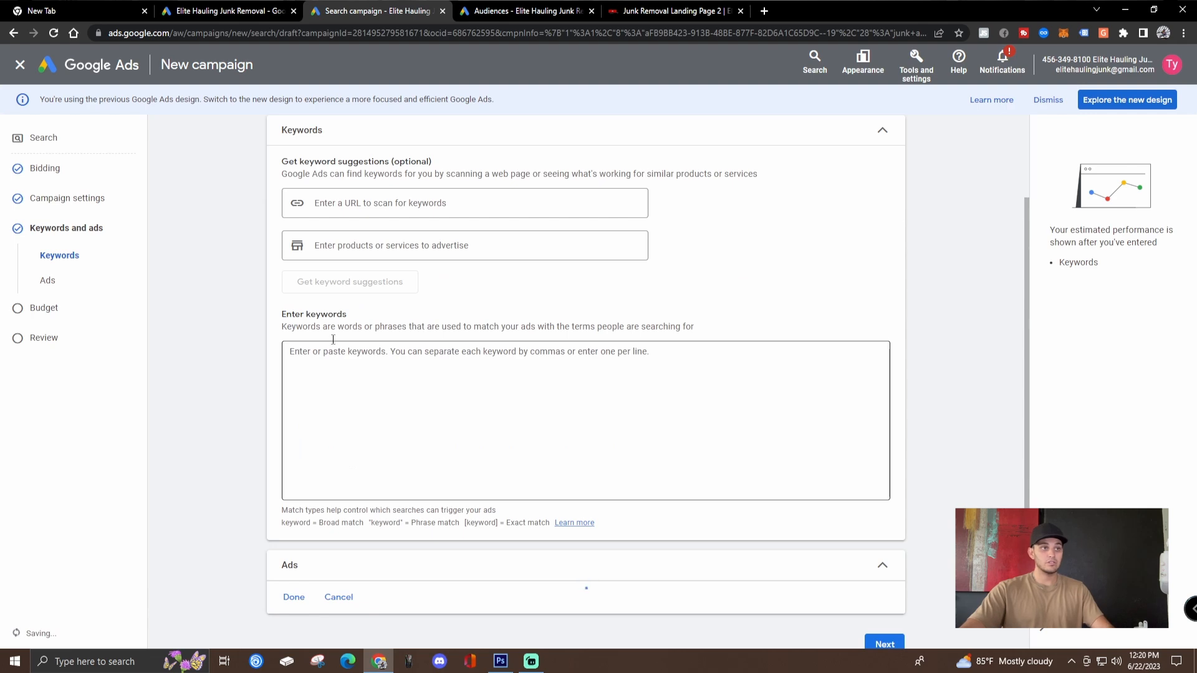
{"action": "left_click", "coordinate": [330, 377]}
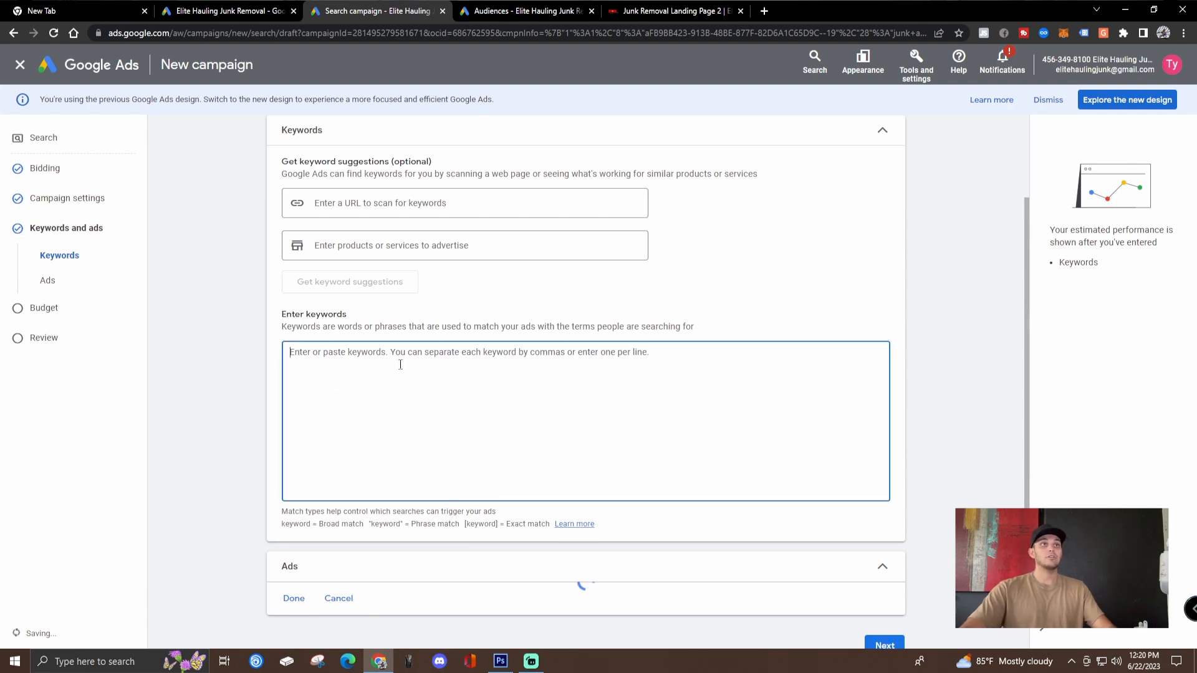
- Switch to the existing campaign's Audiences page and open Keyword Planner's Discover new keywords tool from there
{"action": "left_click", "coordinate": [489, 7]}
{"action": "left_click", "coordinate": [240, 7]}
{"action": "left_click", "coordinate": [536, 8]}
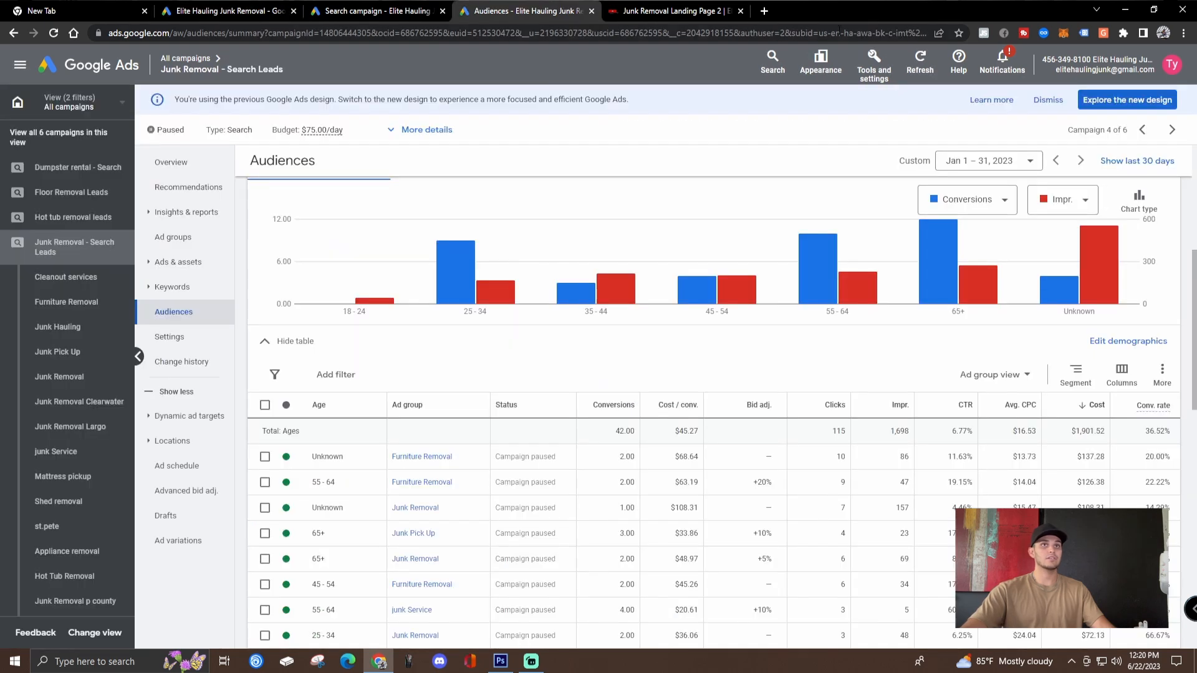
{"action": "left_click", "coordinate": [874, 65]}
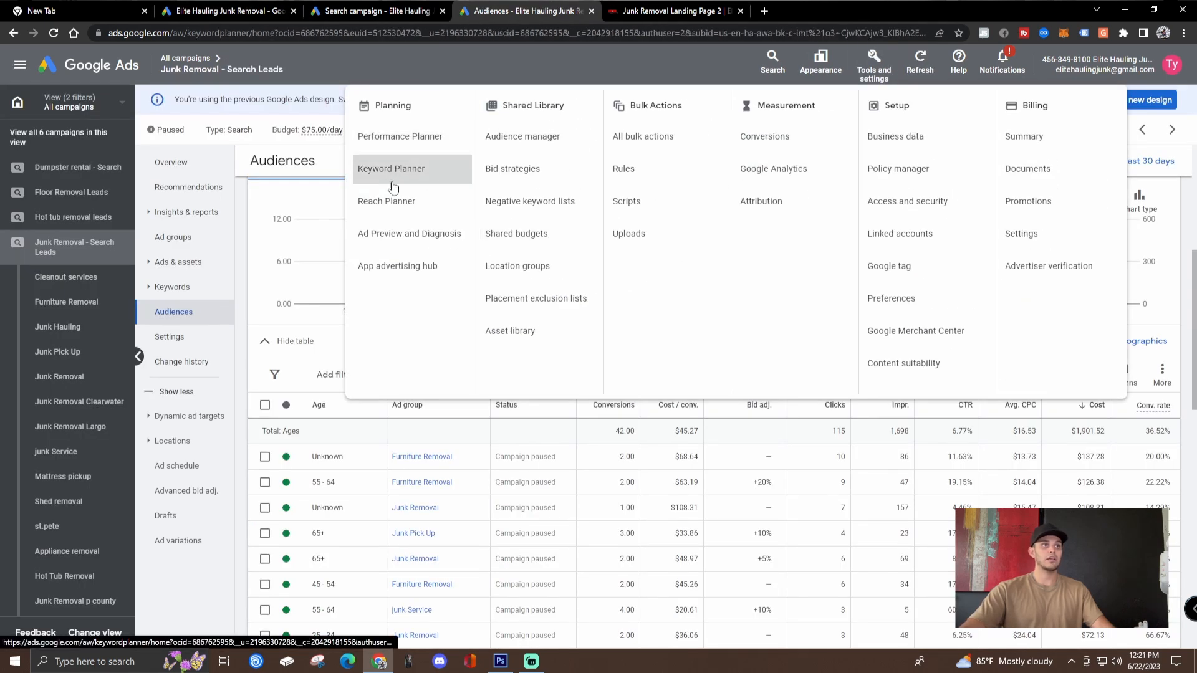
{"action": "left_click", "coordinate": [393, 169]}
{"action": "left_click", "coordinate": [339, 277]}
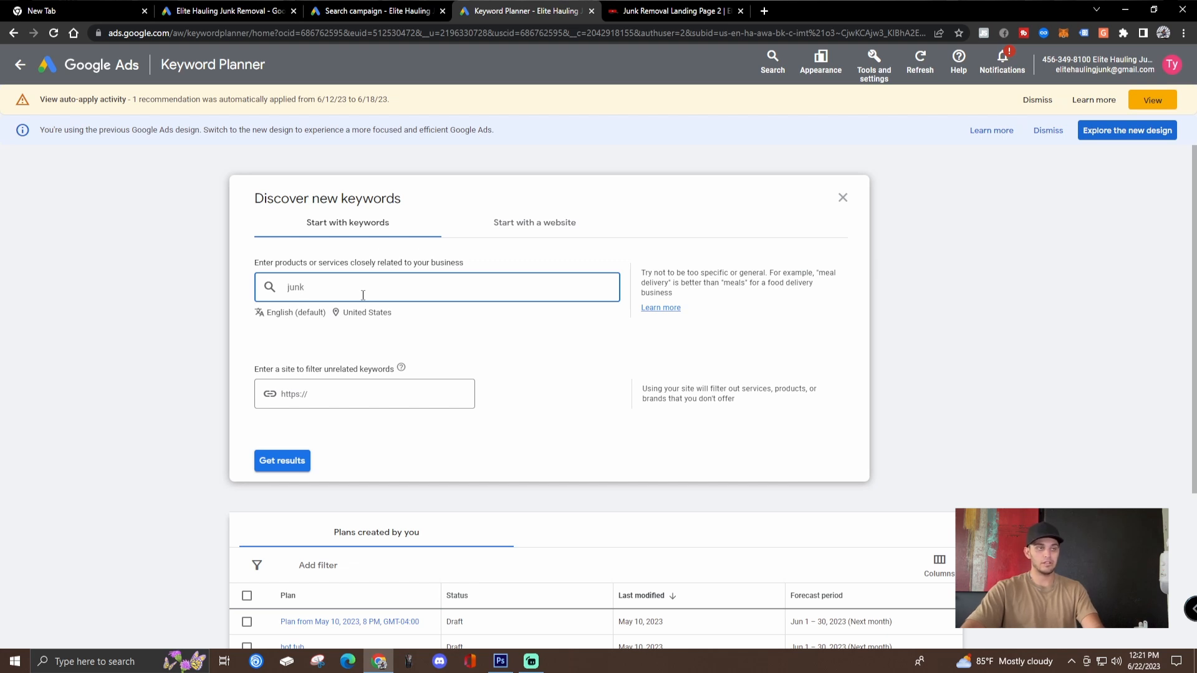
- Get keyword ideas for the services "junk removal" and "furniture removal"
{"action": "type", "text": "junk removal"}
{"action": "key", "text": "Return"}
{"action": "type", "text": "fur"}
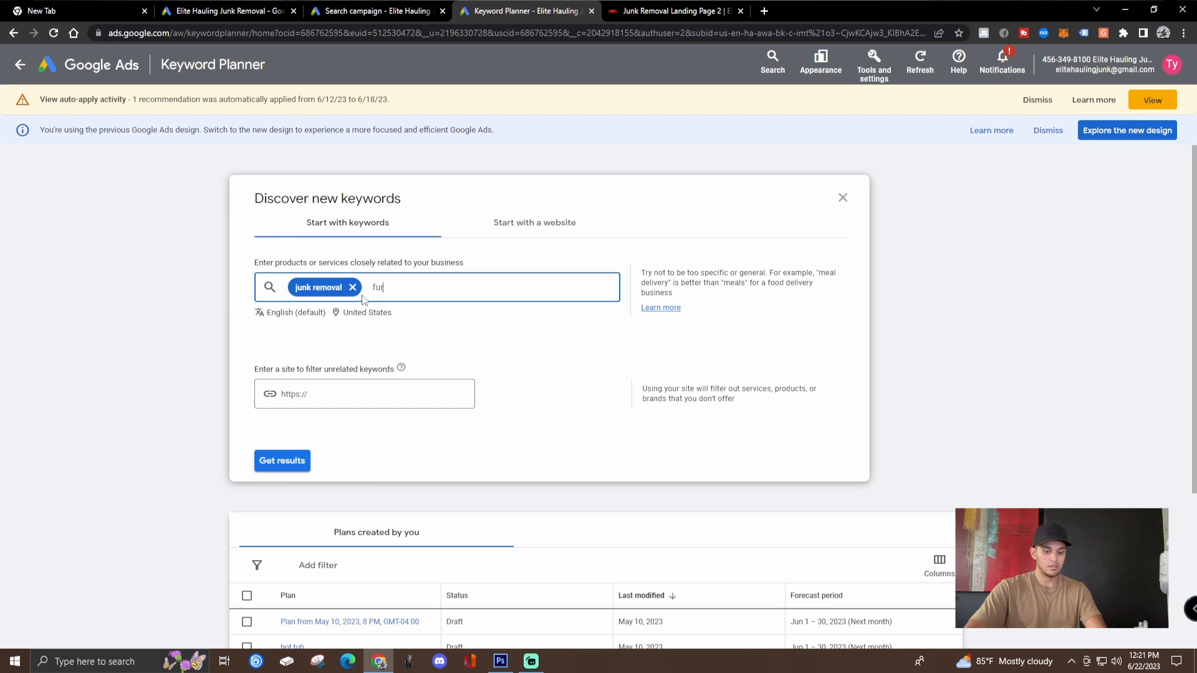
{"action": "type", "text": "eiture removal"}
{"action": "key", "text": "Return"}
{"action": "left_click", "coordinate": [291, 467]}
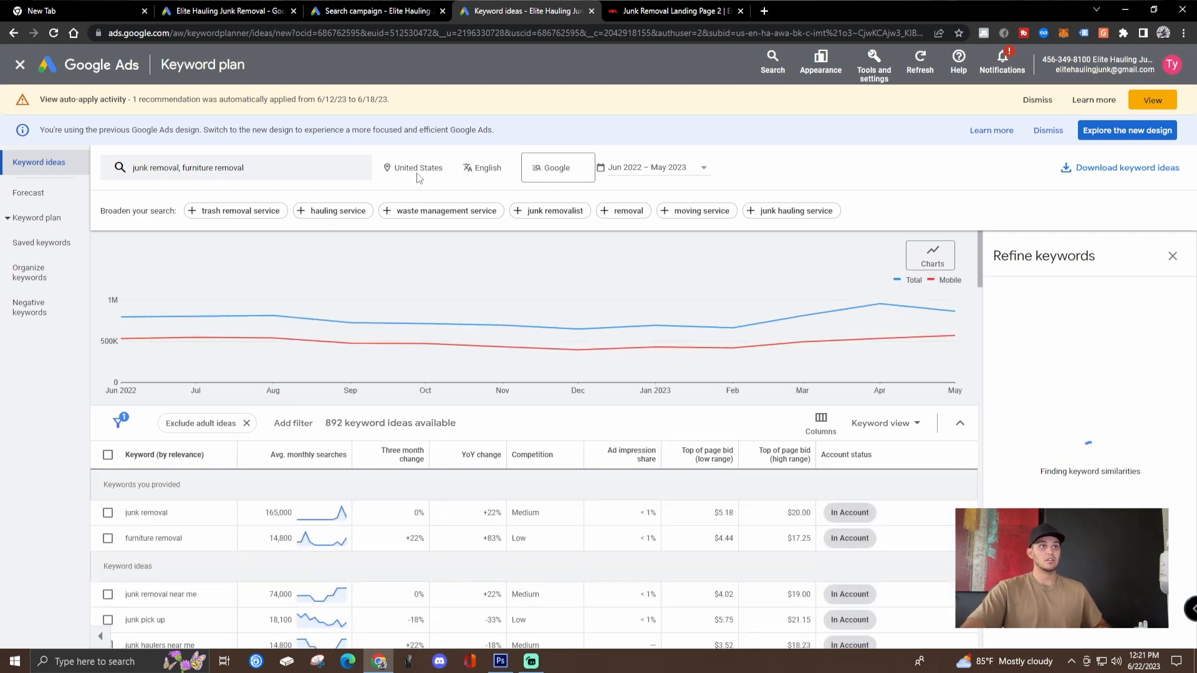
- Restrict the keyword ideas to Pinellas County, Florida, United States and save the location
{"action": "left_click", "coordinate": [415, 168]}
{"action": "left_click", "coordinate": [517, 304]}
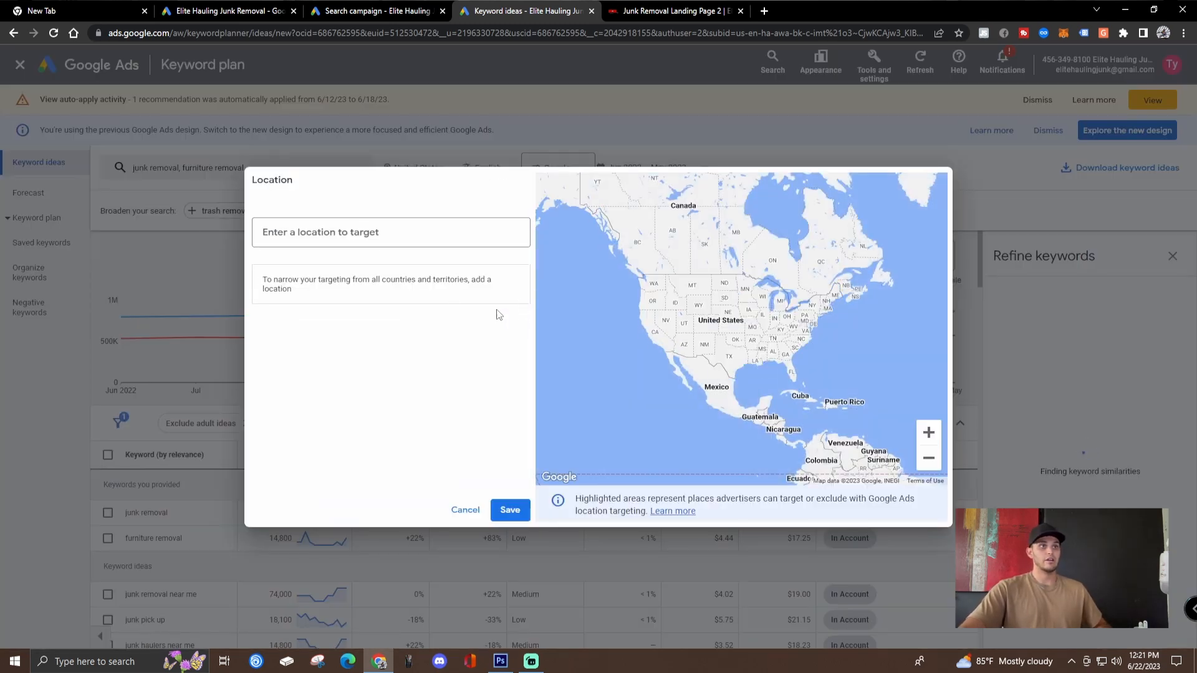
{"action": "left_click", "coordinate": [317, 231]}
{"action": "type", "text": "pin"}
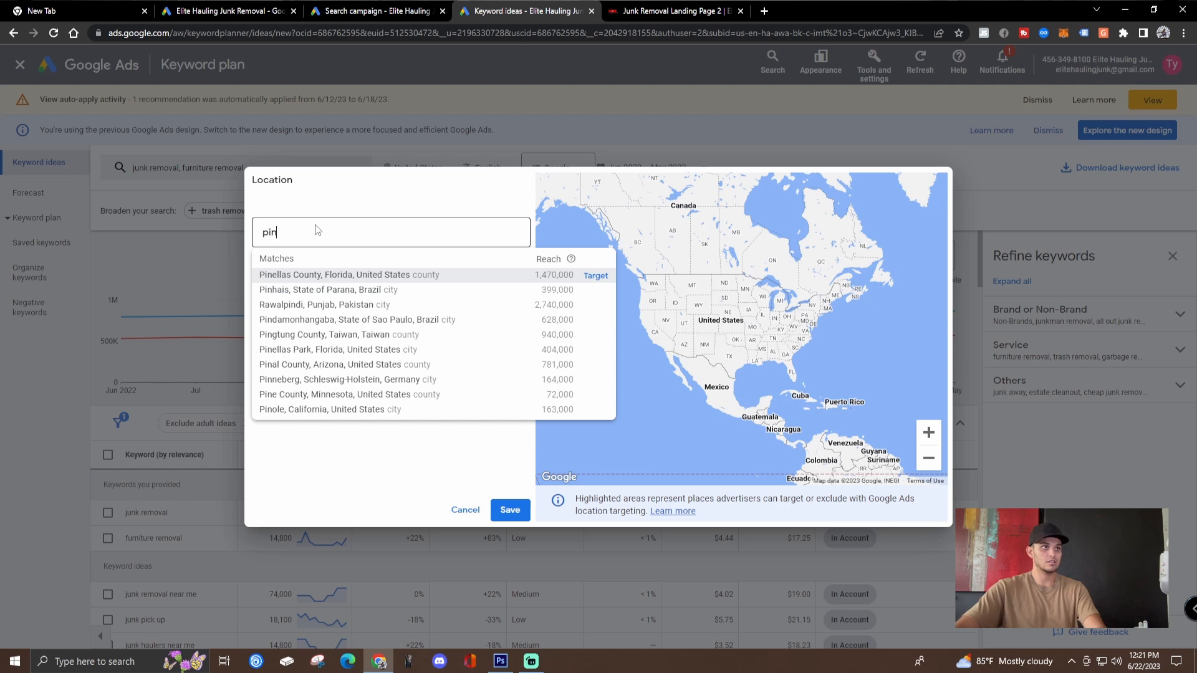
{"action": "left_click", "coordinate": [595, 275]}
{"action": "left_click", "coordinate": [510, 510]}
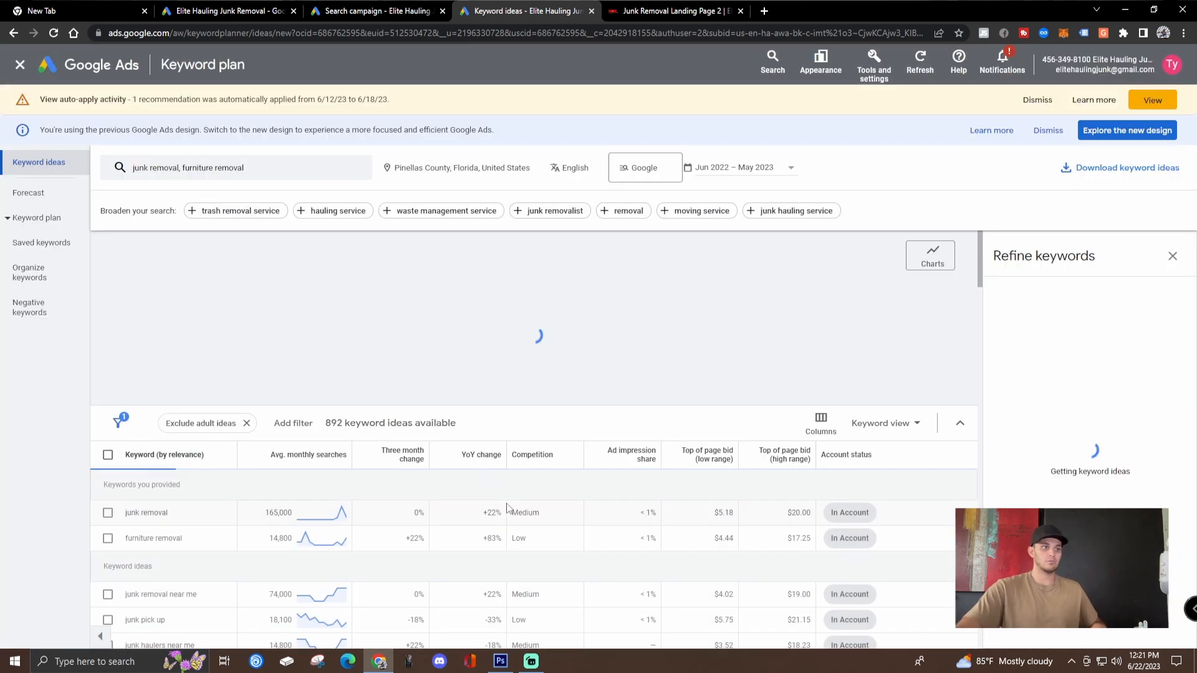
- Sort the ideas by average monthly searches and select hauling service, junk pick up near me, hauling services near me, junk hauling and junk haulers near me
{"action": "scroll", "coordinate": [341, 399], "scroll_direction": "down", "scroll_amount": 1}
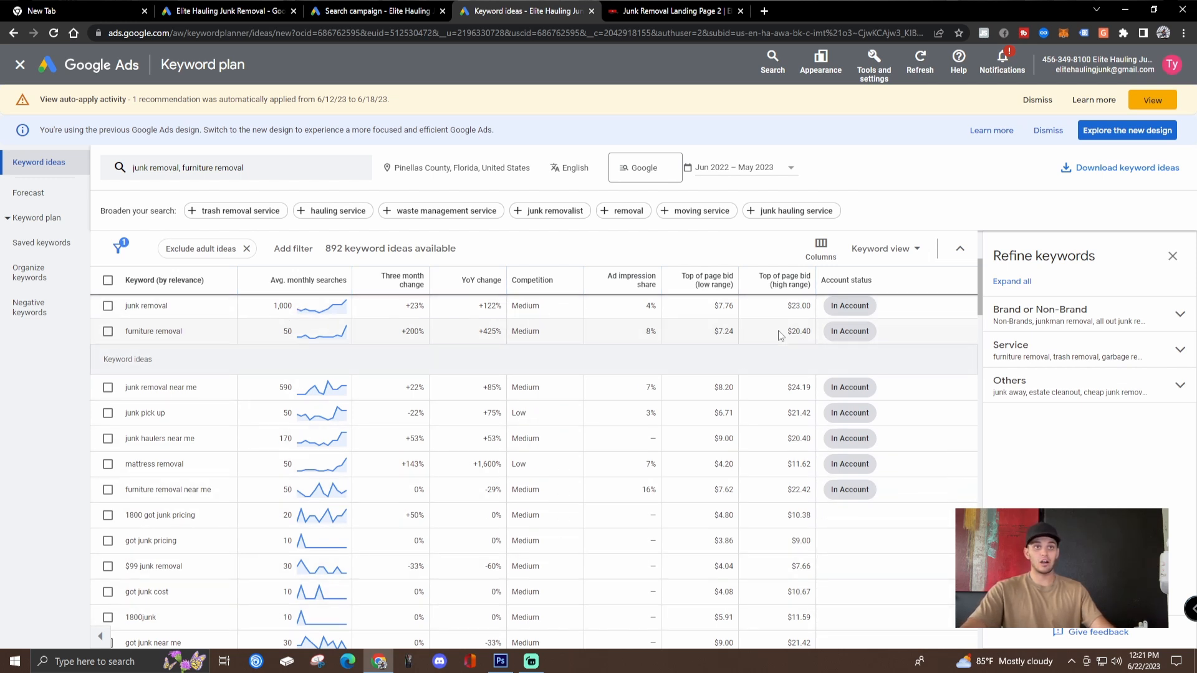
{"action": "left_click", "coordinate": [271, 282]}
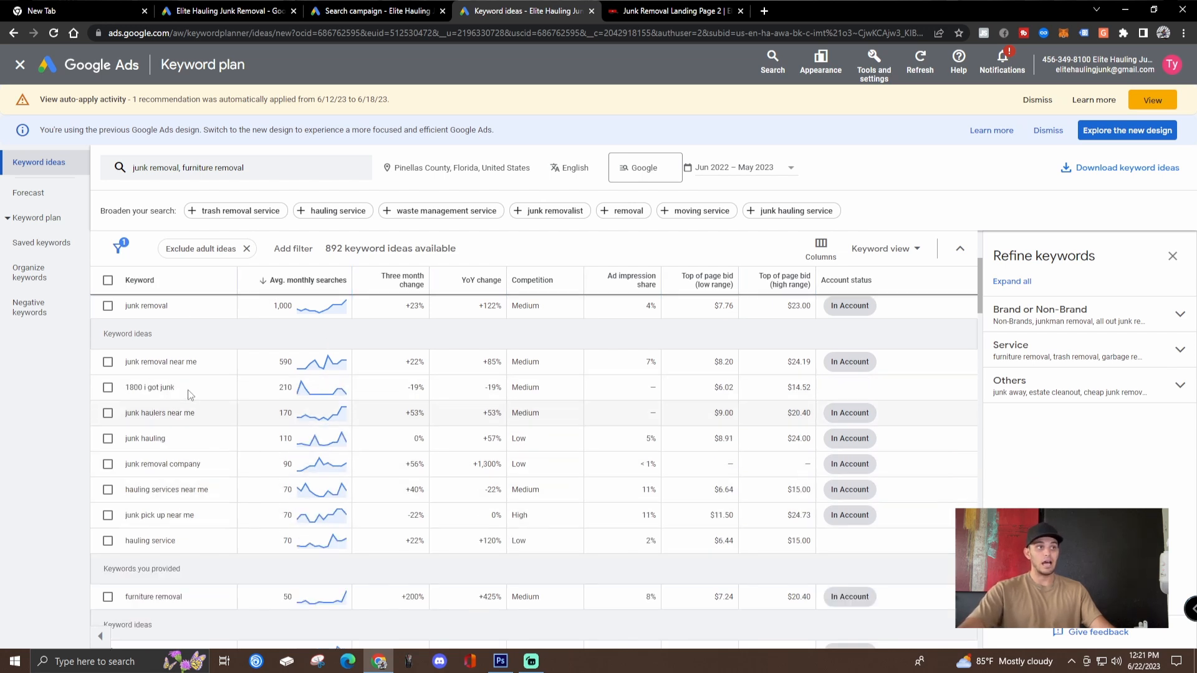
{"action": "left_click", "coordinate": [108, 540]}
{"action": "left_click", "coordinate": [108, 515]}
{"action": "left_click", "coordinate": [108, 489]}
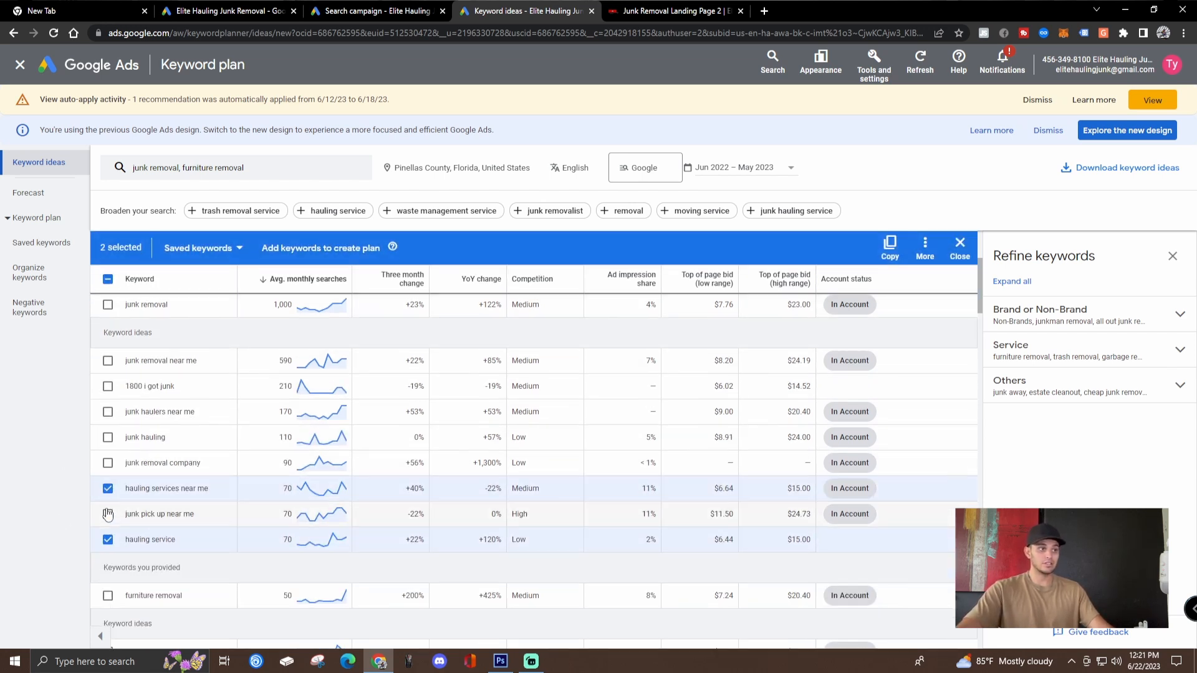
{"action": "left_click", "coordinate": [107, 438]}
{"action": "left_click", "coordinate": [108, 411]}
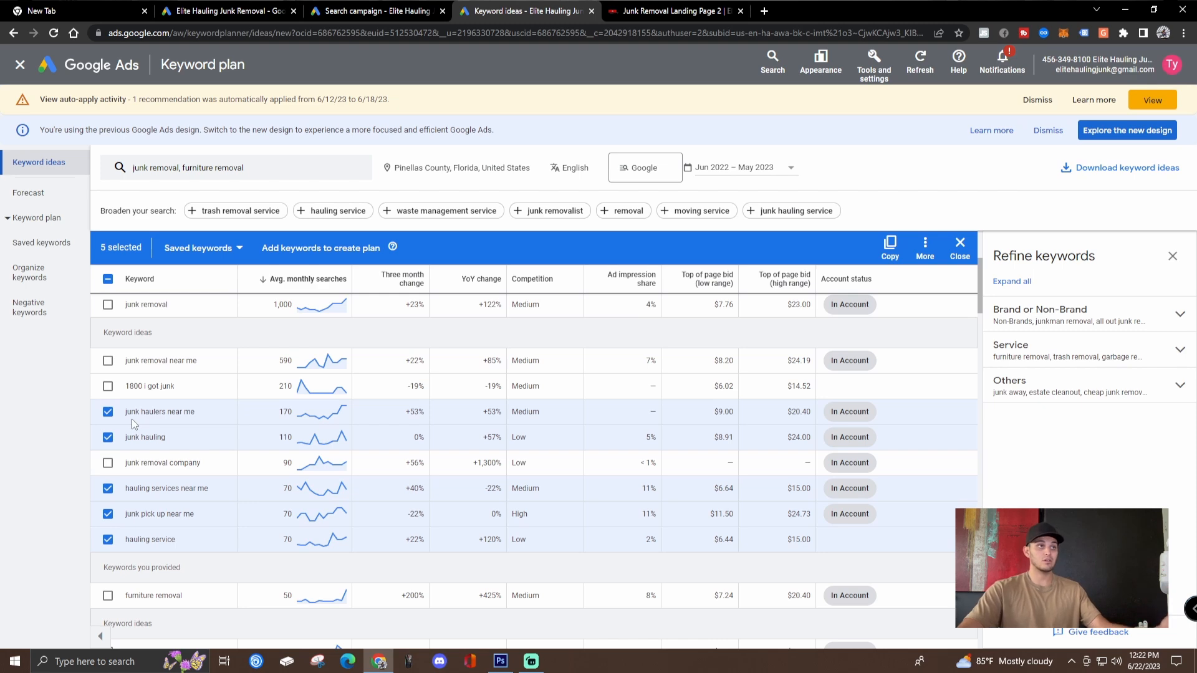
- Return to the new campaign draft, look over the keywords and ad sections, and open the ad's final URL for entry
{"action": "left_click", "coordinate": [365, 11]}
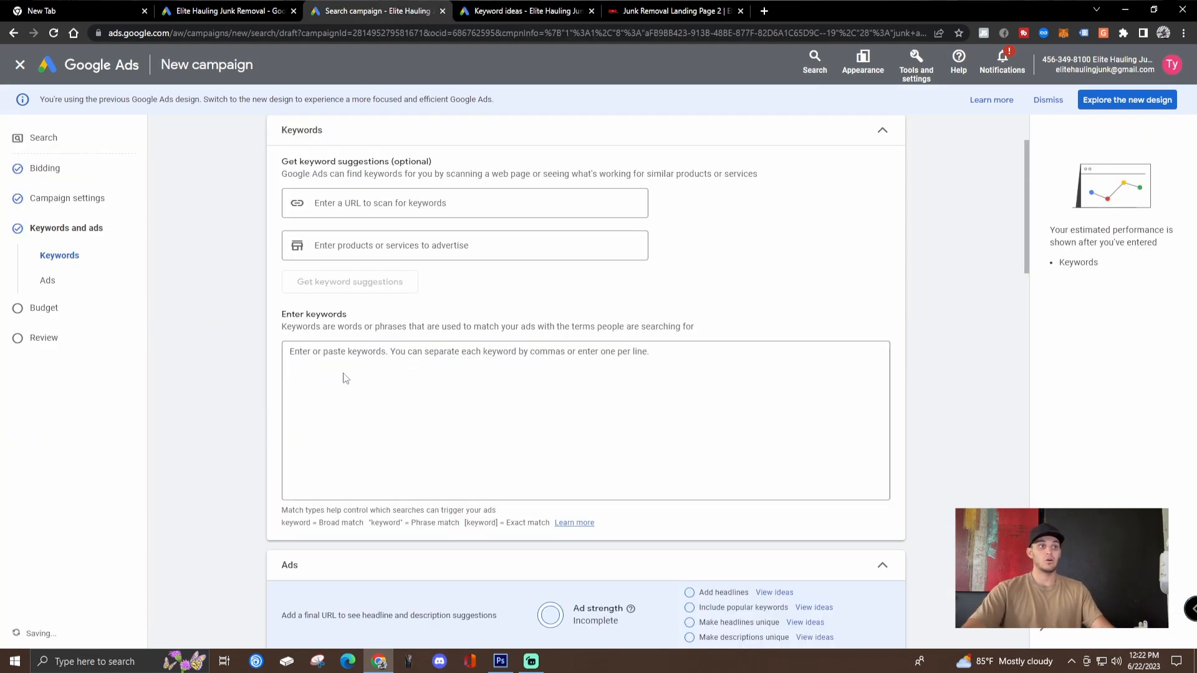
{"action": "left_click", "coordinate": [305, 362]}
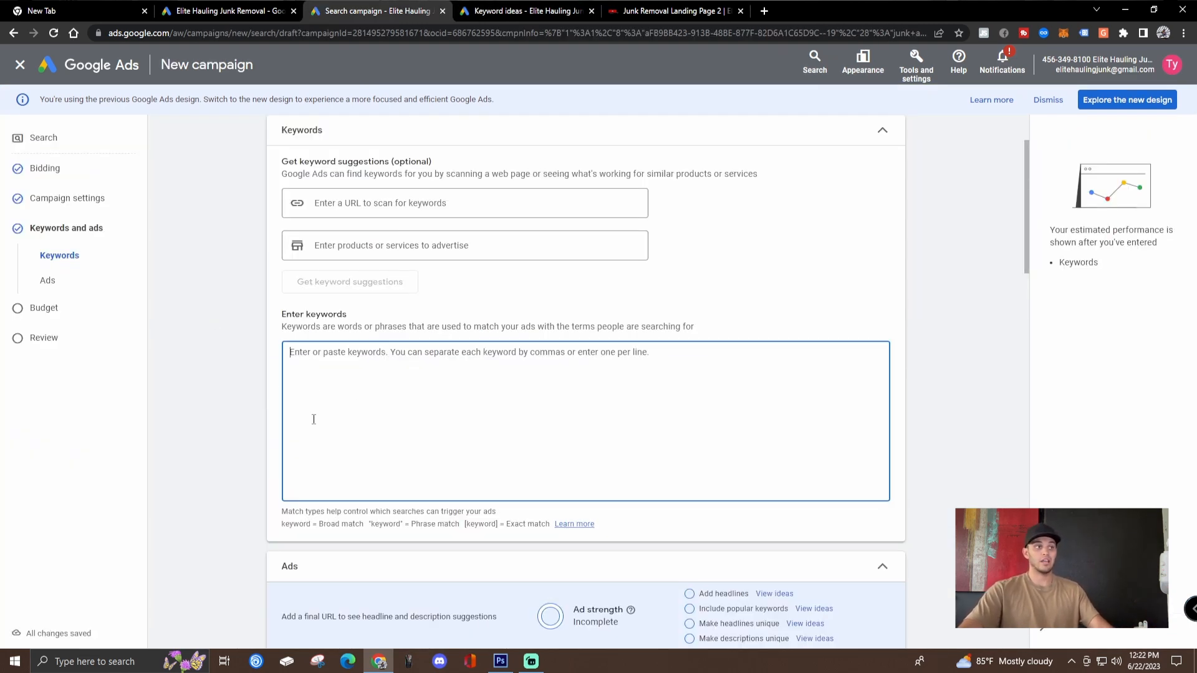
{"action": "scroll", "coordinate": [390, 364], "scroll_direction": "down", "scroll_amount": 10}
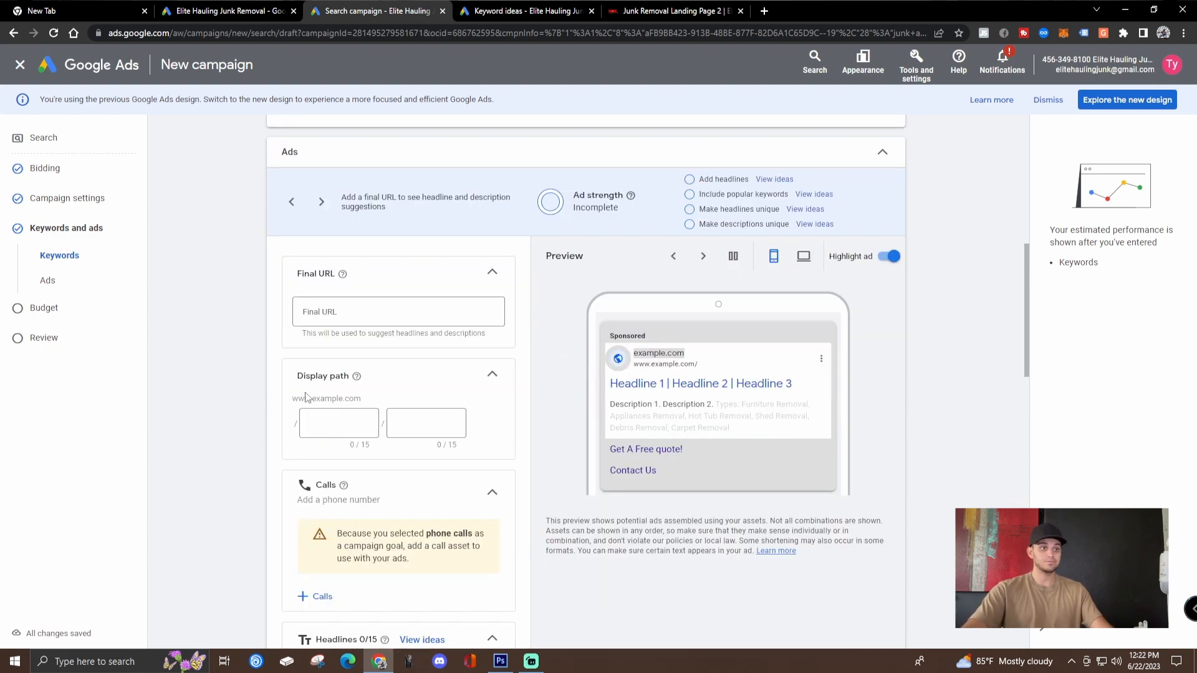
{"action": "scroll", "coordinate": [344, 391], "scroll_direction": "up", "scroll_amount": 2}
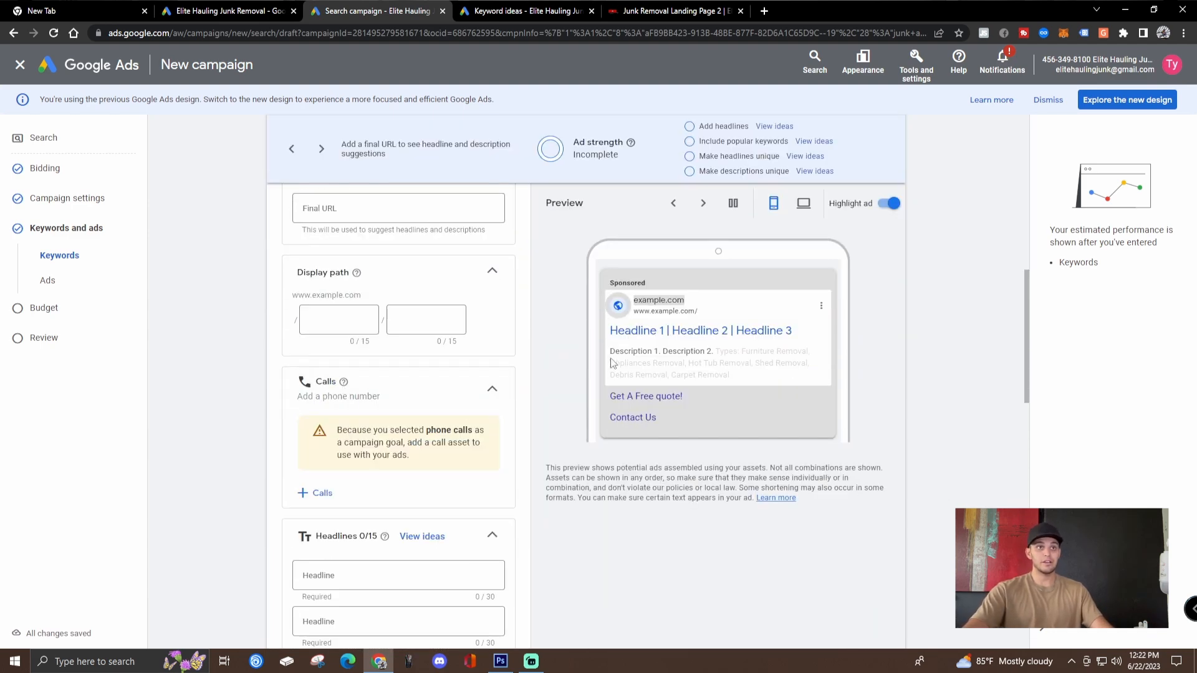
{"action": "left_click", "coordinate": [354, 217]}
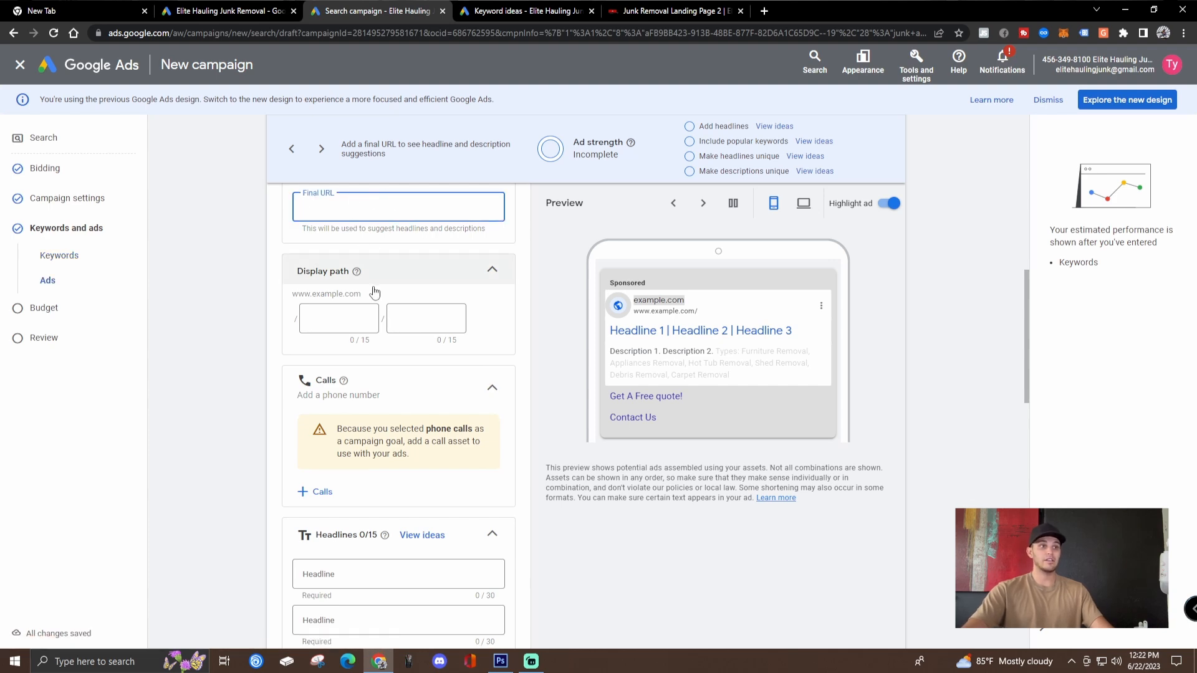
- Examine the company's junk removal landing page as the ad's destination, and return to the campaign draft
{"action": "left_click", "coordinate": [654, 8]}
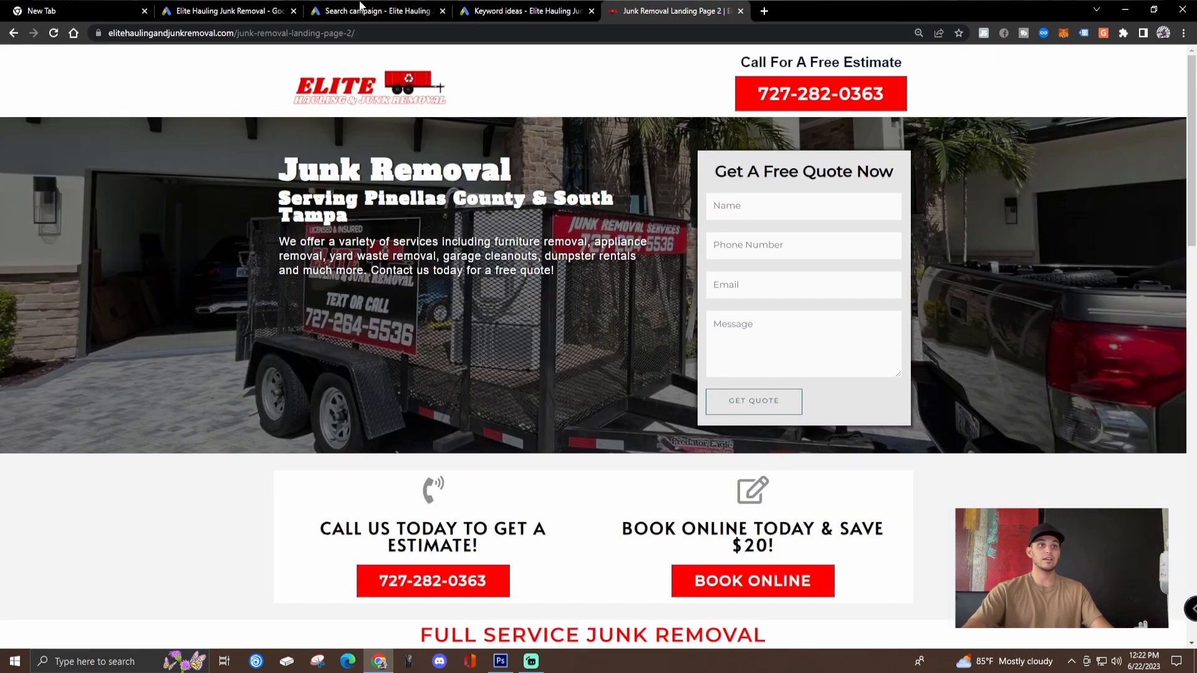
{"action": "scroll", "coordinate": [503, 258], "scroll_direction": "down", "scroll_amount": 3}
{"action": "scroll", "coordinate": [502, 258], "scroll_direction": "up", "scroll_amount": 3}
{"action": "left_click", "coordinate": [374, 11]}
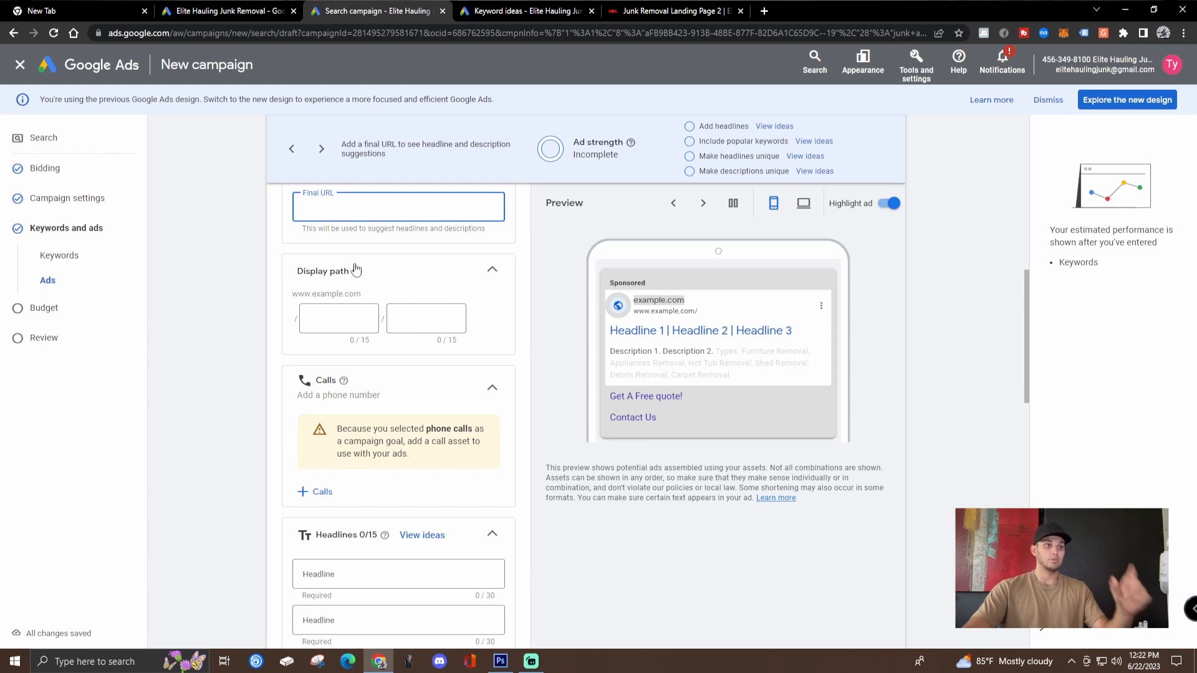
- Look over the ad's asset fields and enter "junk removal" as the first headline
{"action": "scroll", "coordinate": [357, 463], "scroll_direction": "down", "scroll_amount": 3}
{"action": "scroll", "coordinate": [357, 464], "scroll_direction": "up", "scroll_amount": 2}
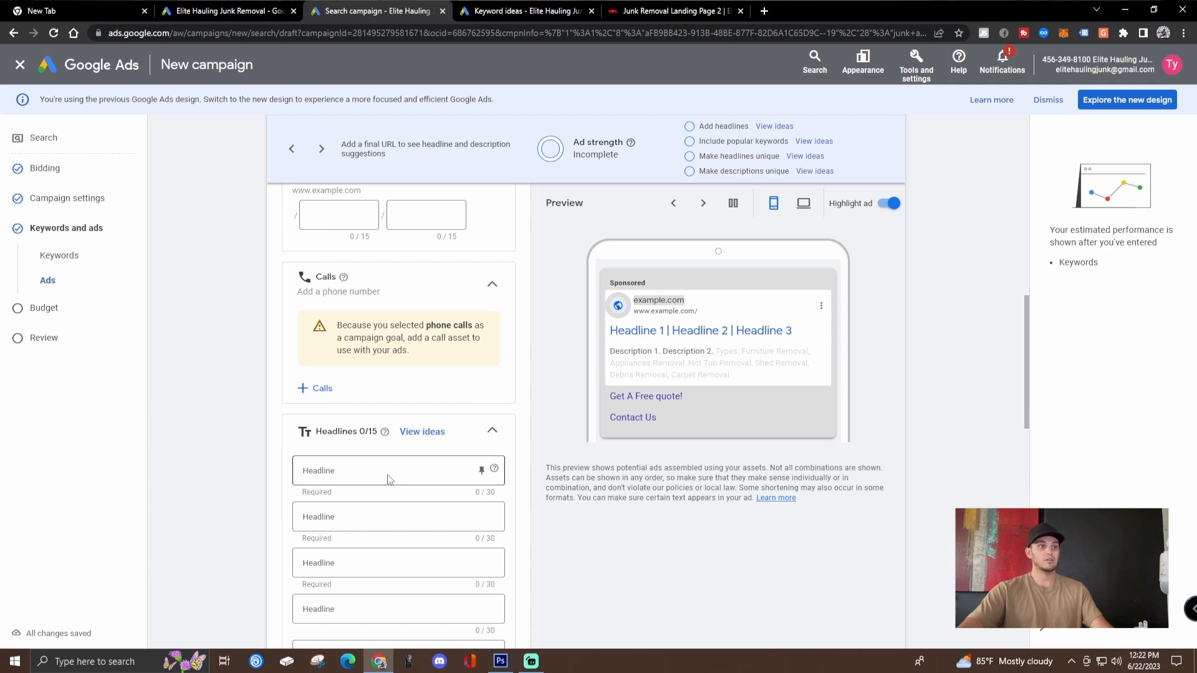
{"action": "scroll", "coordinate": [381, 480], "scroll_direction": "down", "scroll_amount": 3}
{"action": "left_click", "coordinate": [311, 265]}
{"action": "type", "text": "junk removal"}
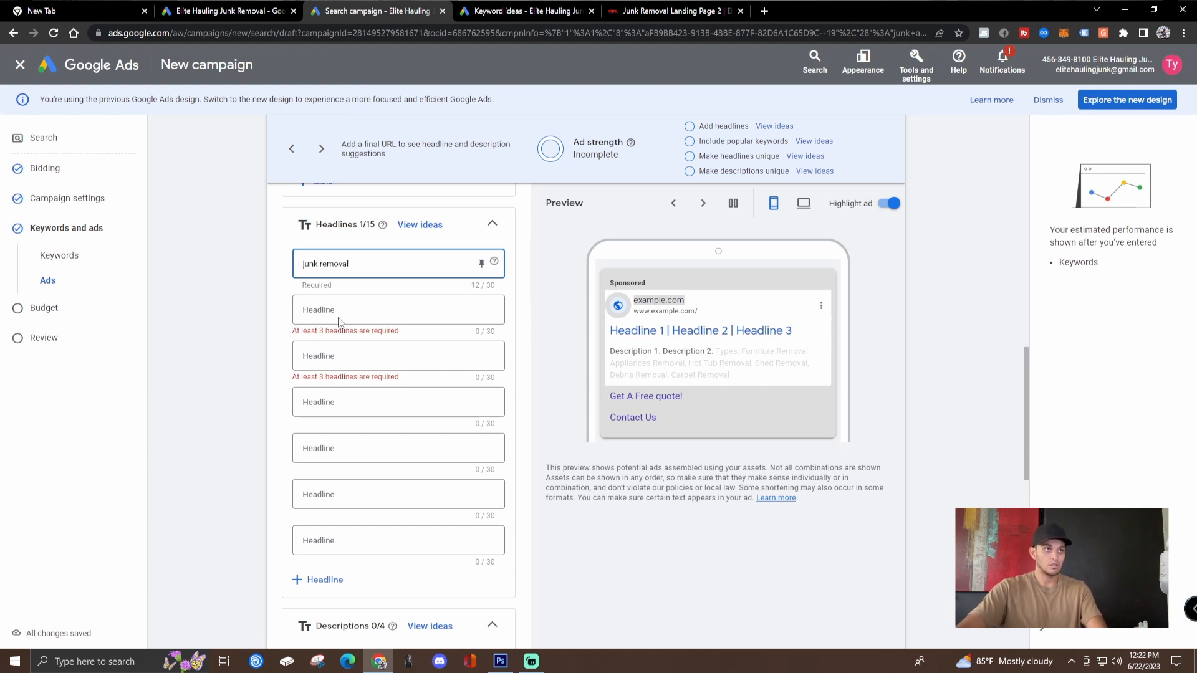
- Enter "furniture pickup" as the ad's second headline
{"action": "left_click", "coordinate": [338, 320]}
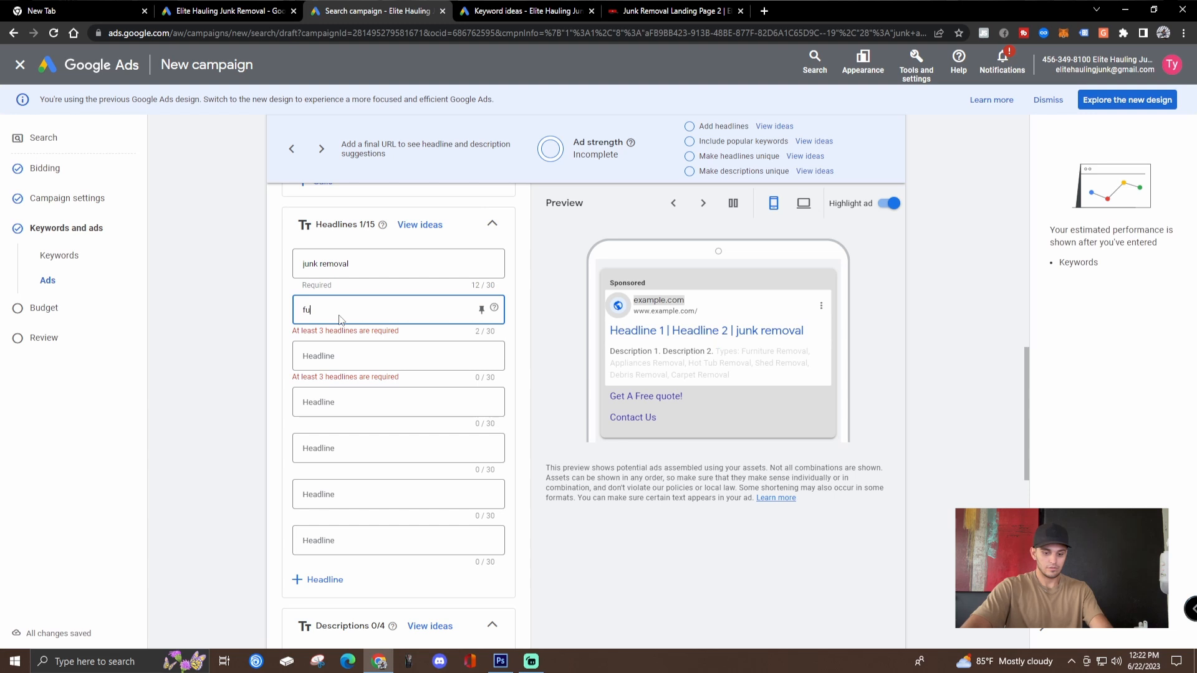
{"action": "type", "text": "furniture pickup"}
{"action": "key", "text": "Tab"}
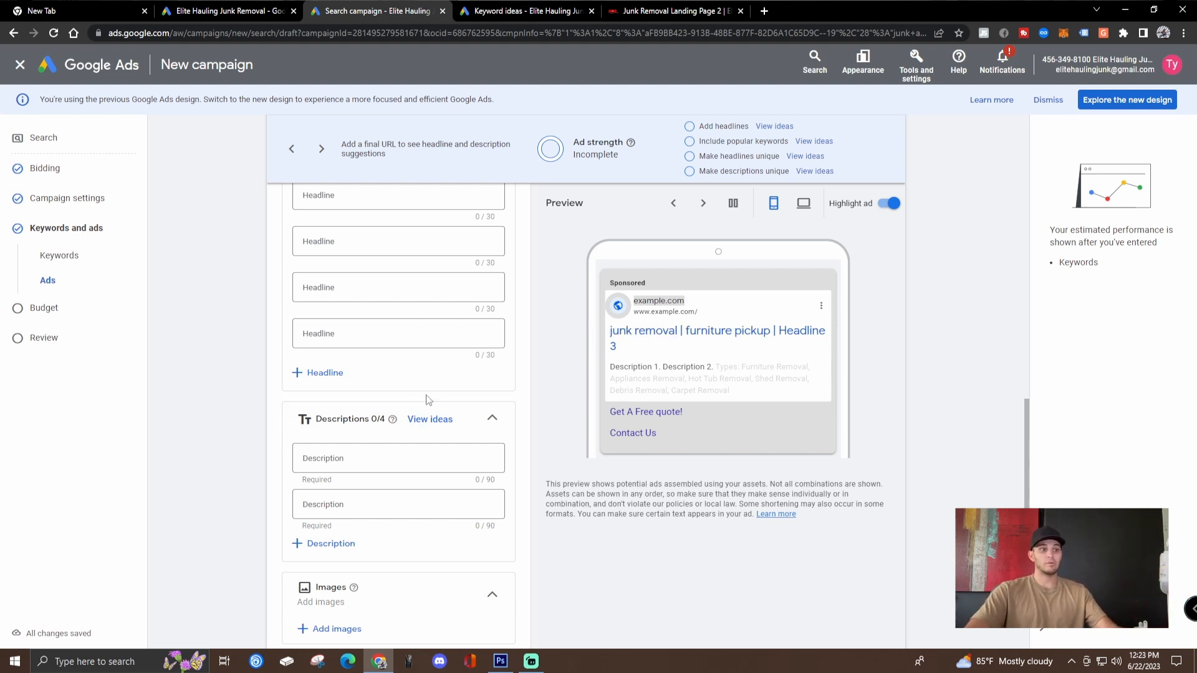
- Fill the ad's description fields with placeholder text, starting with "dfsgdfghfghjghhjfg" as the first description
{"action": "left_click", "coordinate": [386, 458]}
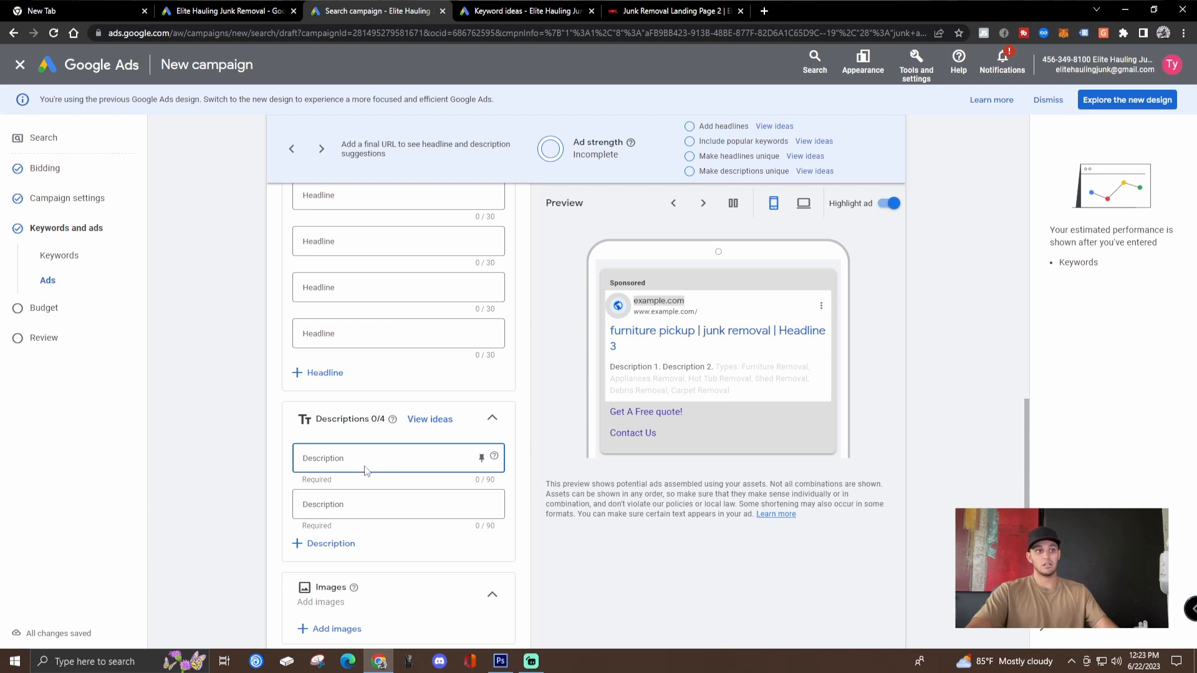
{"action": "type", "text": "dfs"}
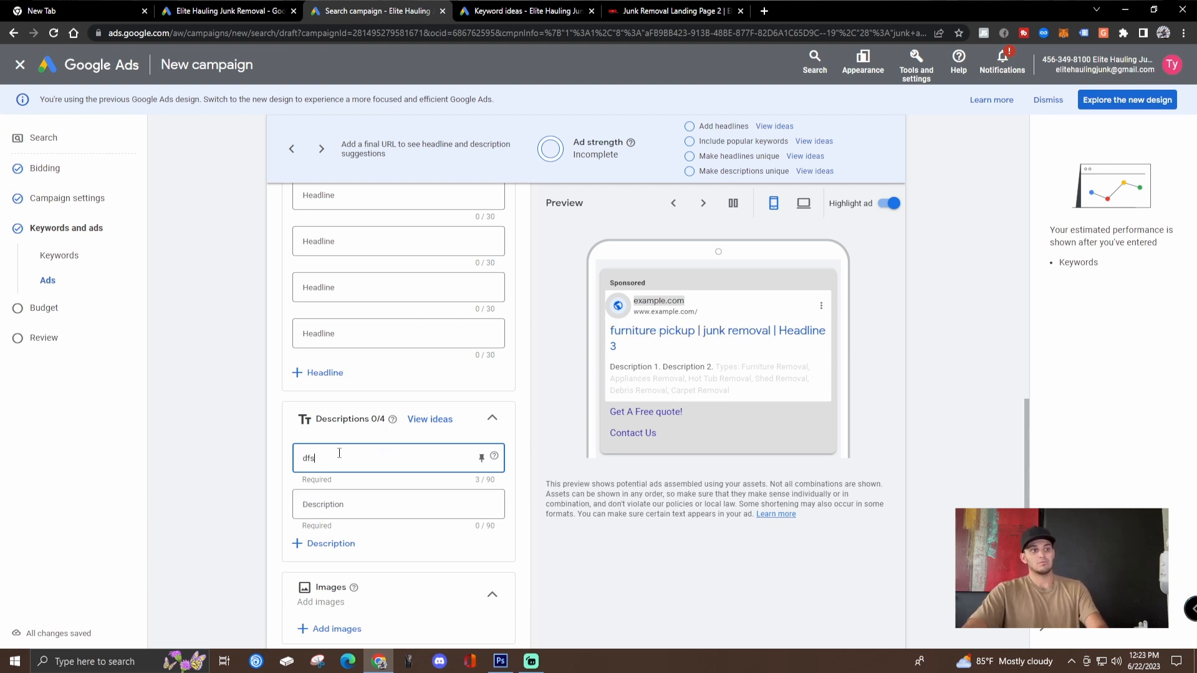
{"action": "type", "text": "gdfghfghjghhjfg"}
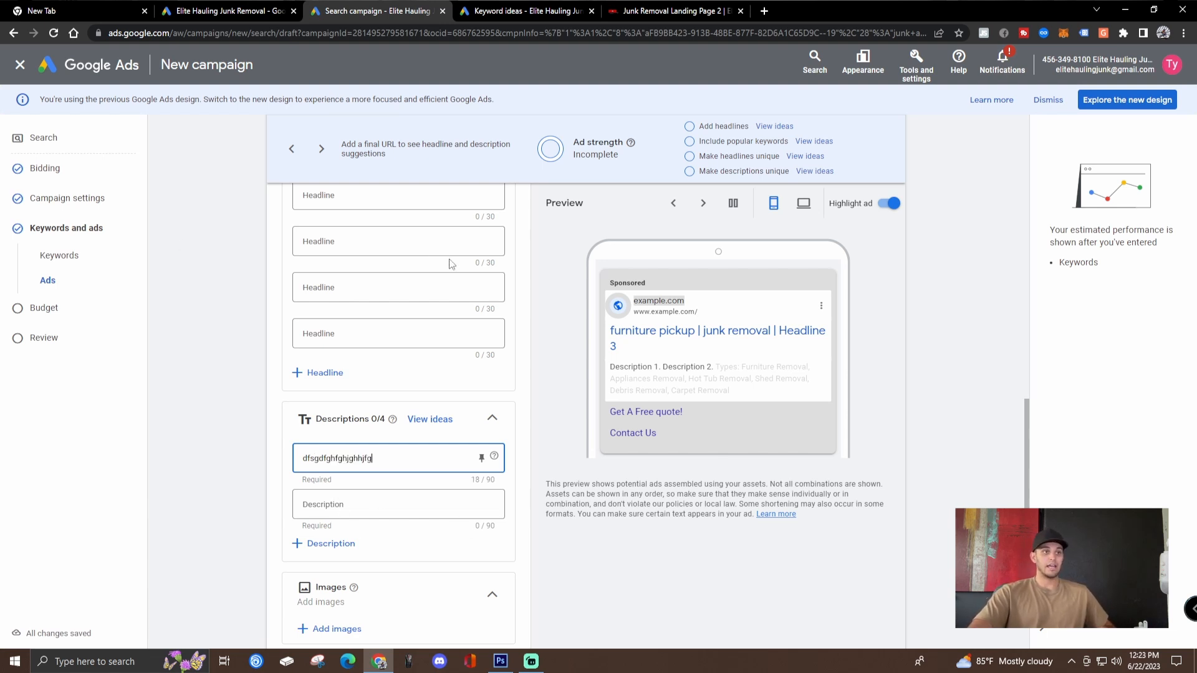
{"action": "key", "text": "Tab"}
{"action": "scroll", "coordinate": [339, 542], "scroll_direction": "down", "scroll_amount": 6}
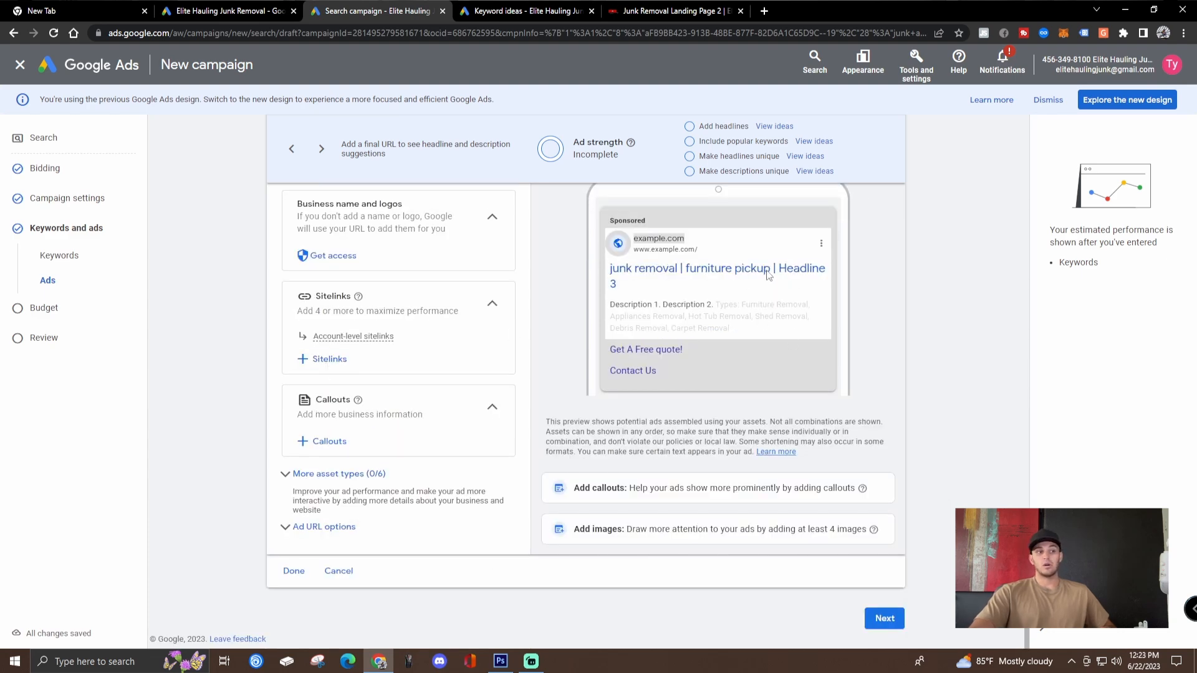
- Preview the existing shed removal ad in its desktop layout, glance at the keyword ideas, and return to the campaign draft
{"action": "left_click", "coordinate": [209, 7]}
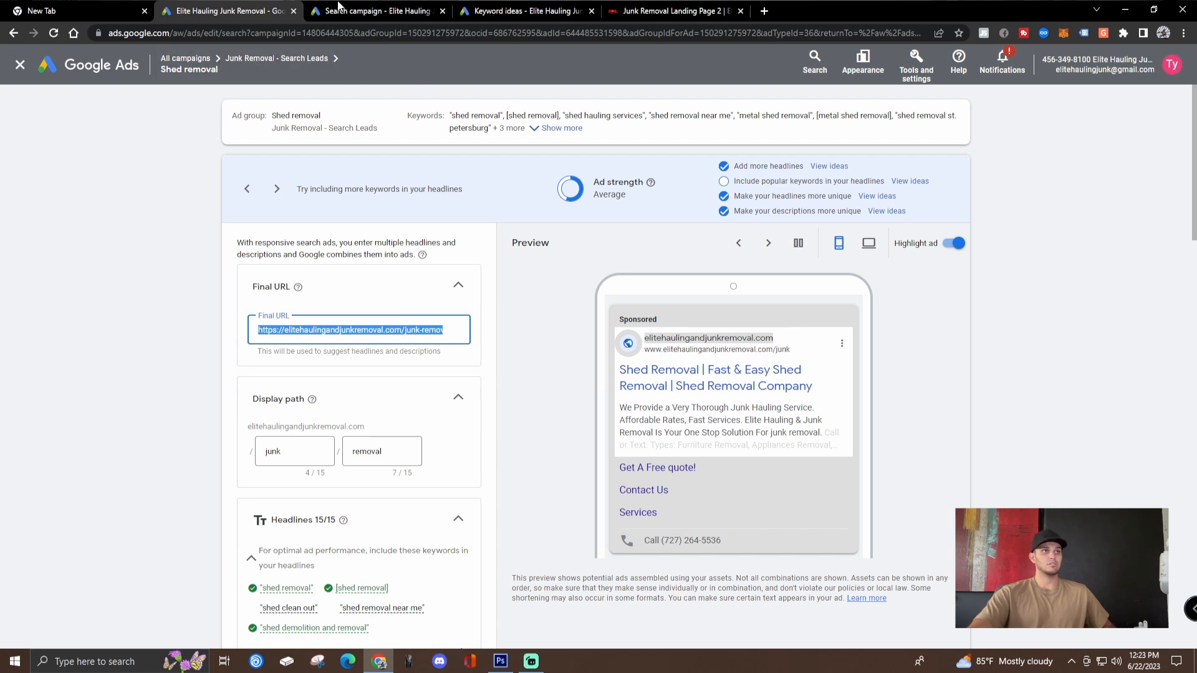
{"action": "left_click", "coordinate": [868, 243]}
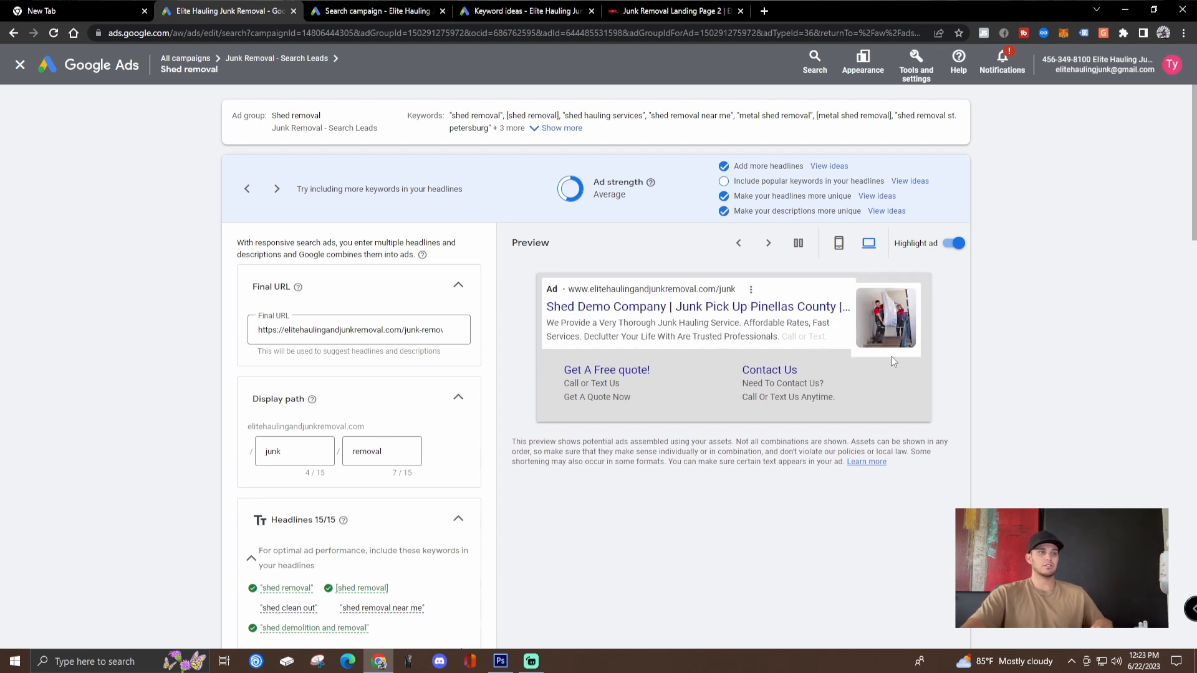
{"action": "left_click", "coordinate": [521, 11]}
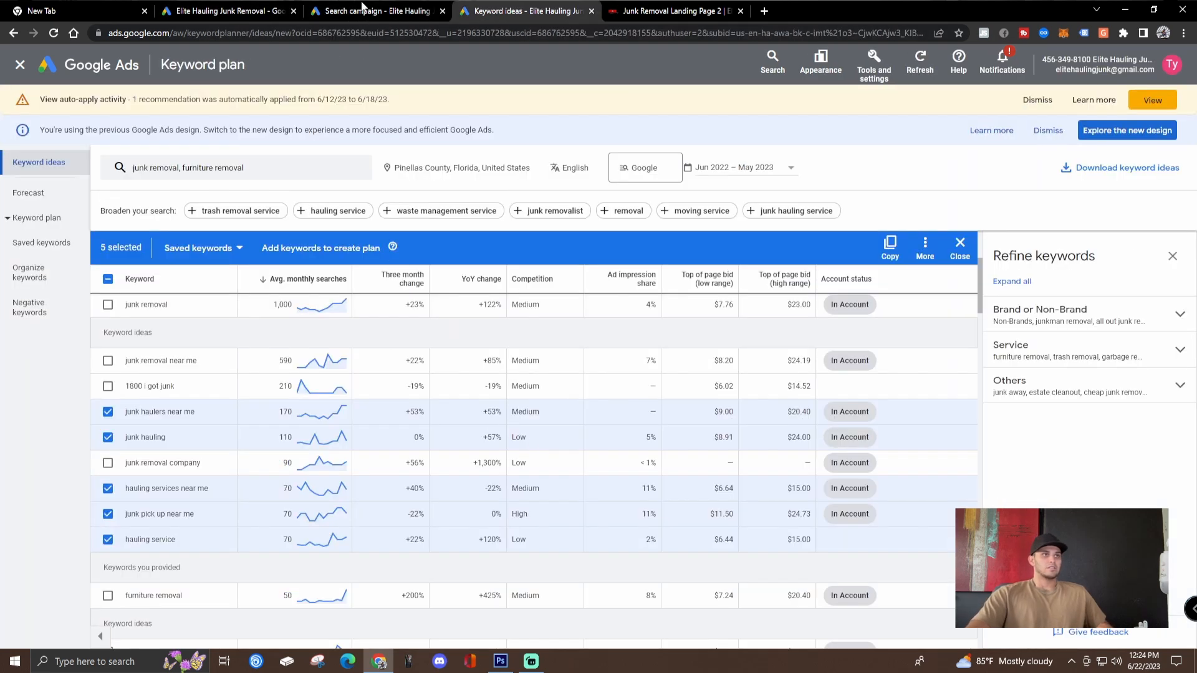
{"action": "left_click", "coordinate": [362, 8]}
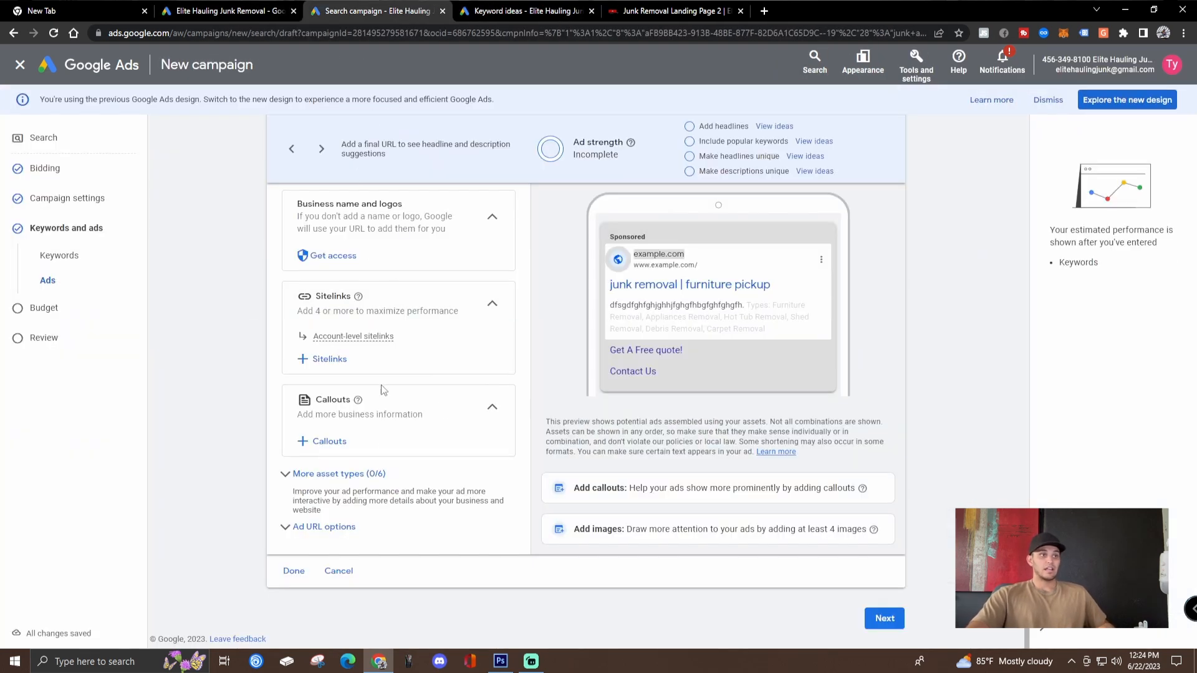
- Proceed from the ad to the budget stage, accept an average daily budget of $50, and continue to the campaign review
{"action": "left_click", "coordinate": [884, 618]}
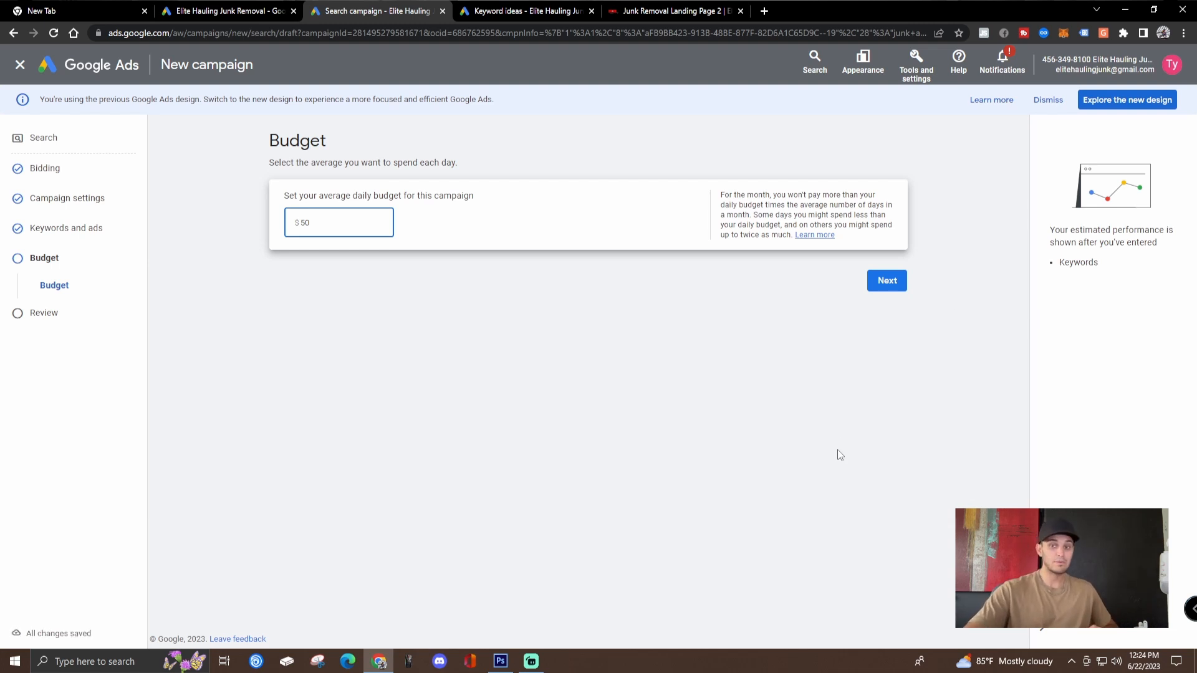
{"action": "left_click", "coordinate": [886, 280]}
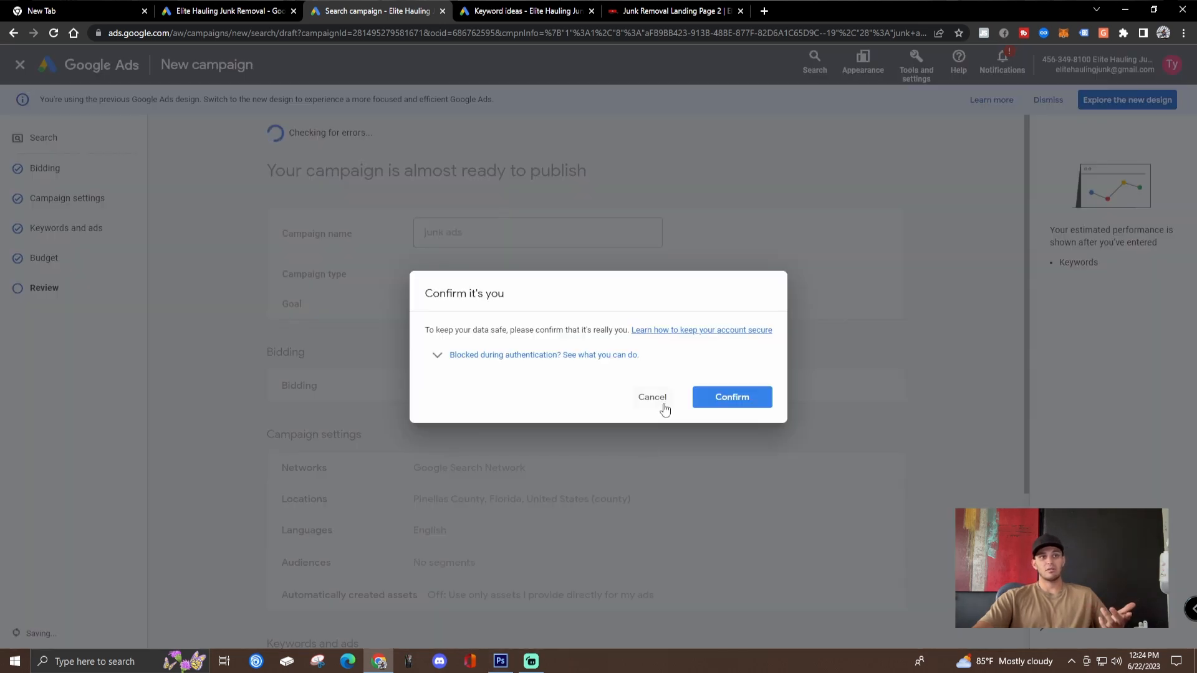
- Open the identity confirmation, dismiss it without verifying, and look over the new campaign's review summary
{"action": "left_click", "coordinate": [736, 398]}
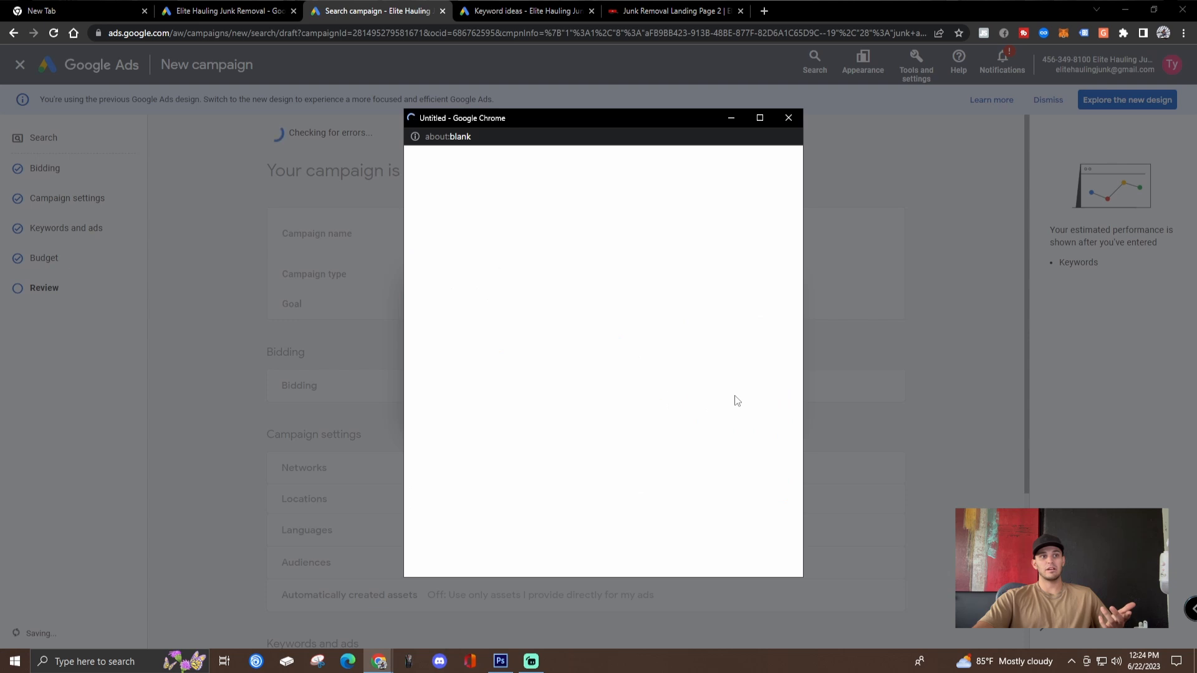
{"action": "left_click", "coordinate": [790, 118]}
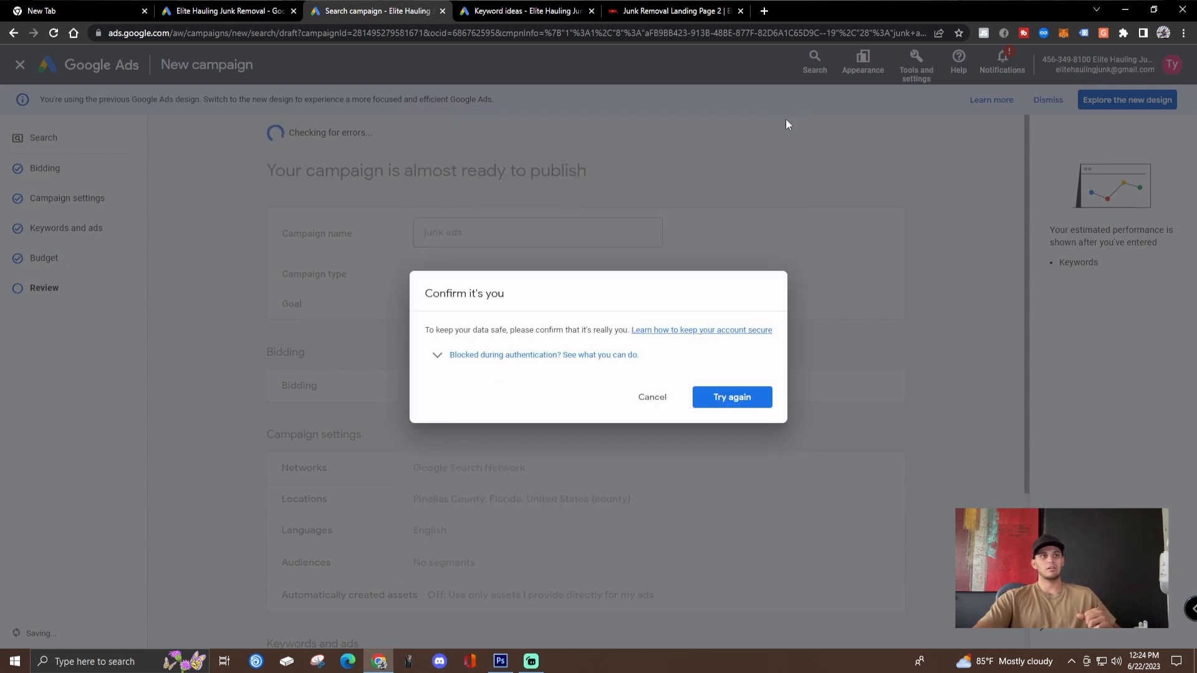
{"action": "left_click", "coordinate": [656, 397]}
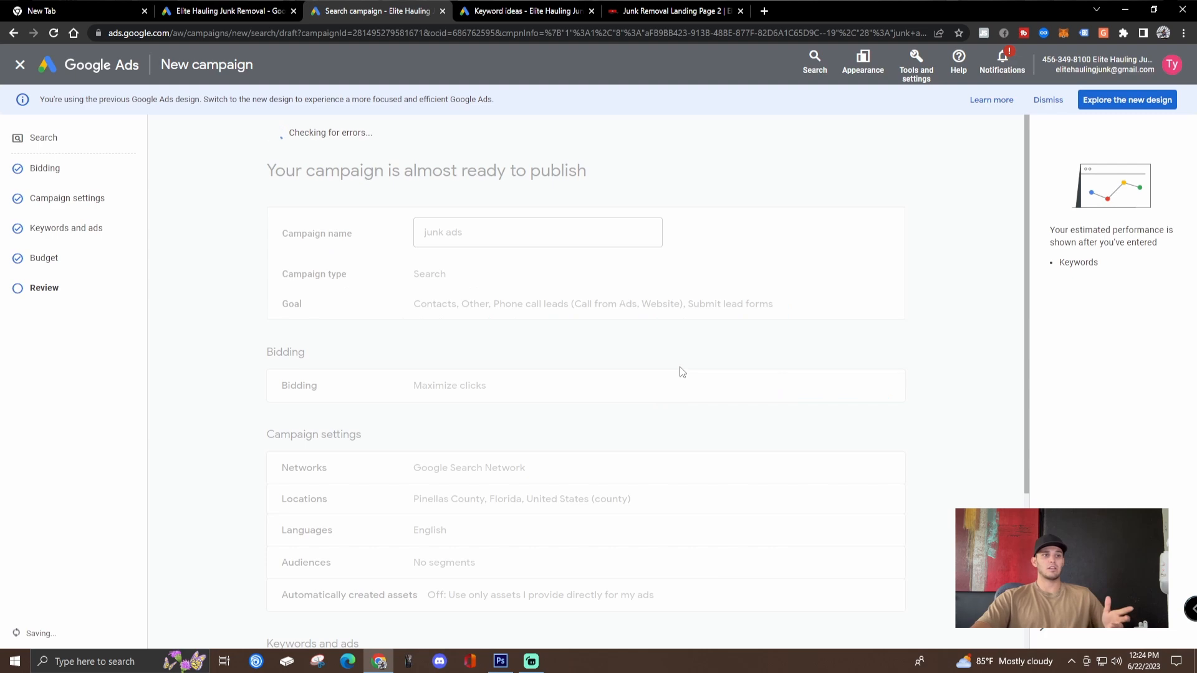
{"action": "scroll", "coordinate": [536, 521], "scroll_direction": "down", "scroll_amount": 3}
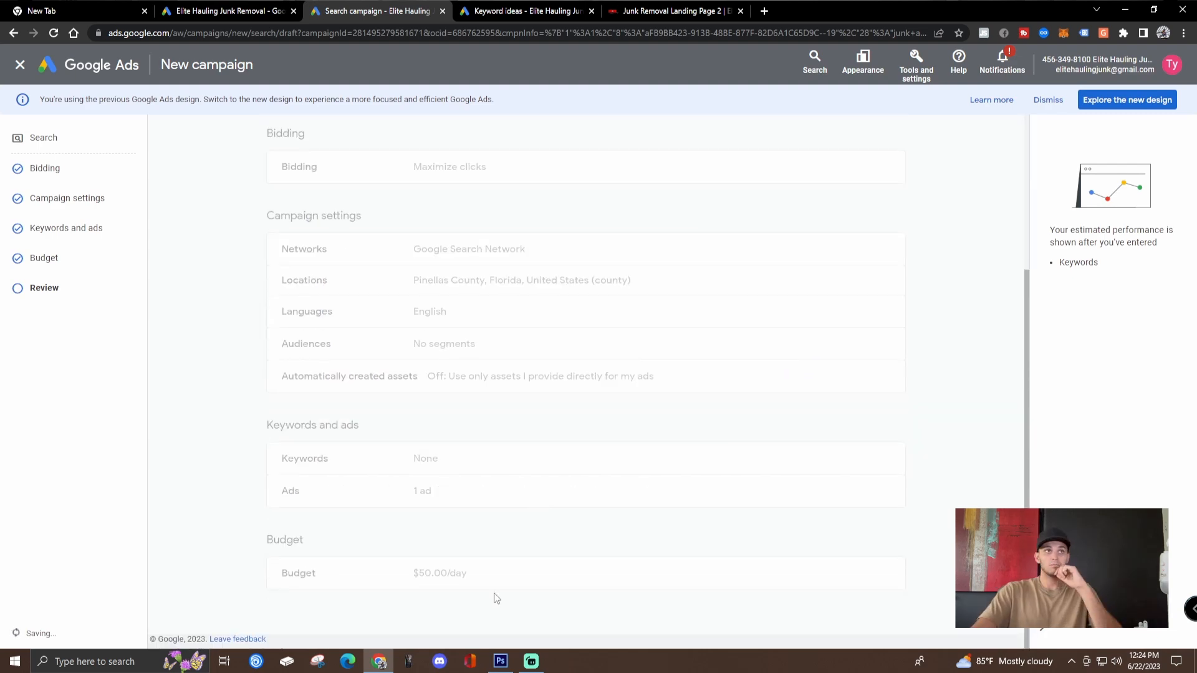
- Revisit the keyword ideas for junk removal and furniture removal, and return to the campaign review
{"action": "left_click", "coordinate": [246, 8]}
{"action": "left_click", "coordinate": [432, 4]}
{"action": "left_click", "coordinate": [542, 4]}
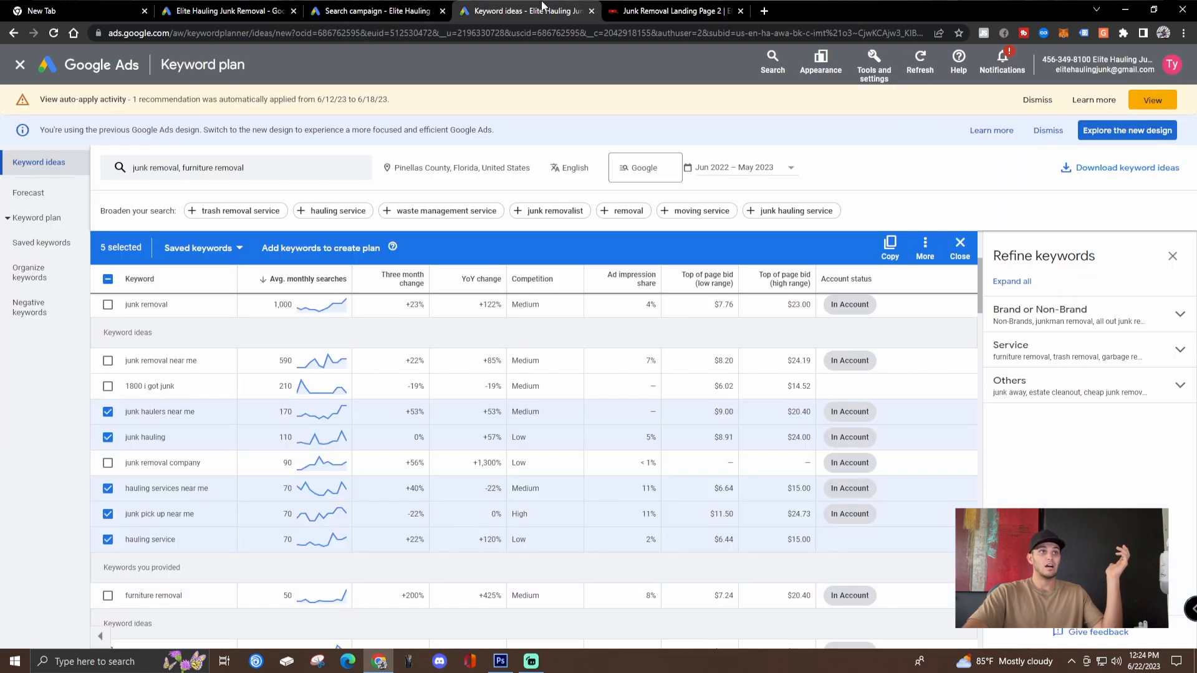
{"action": "left_click", "coordinate": [399, 4]}
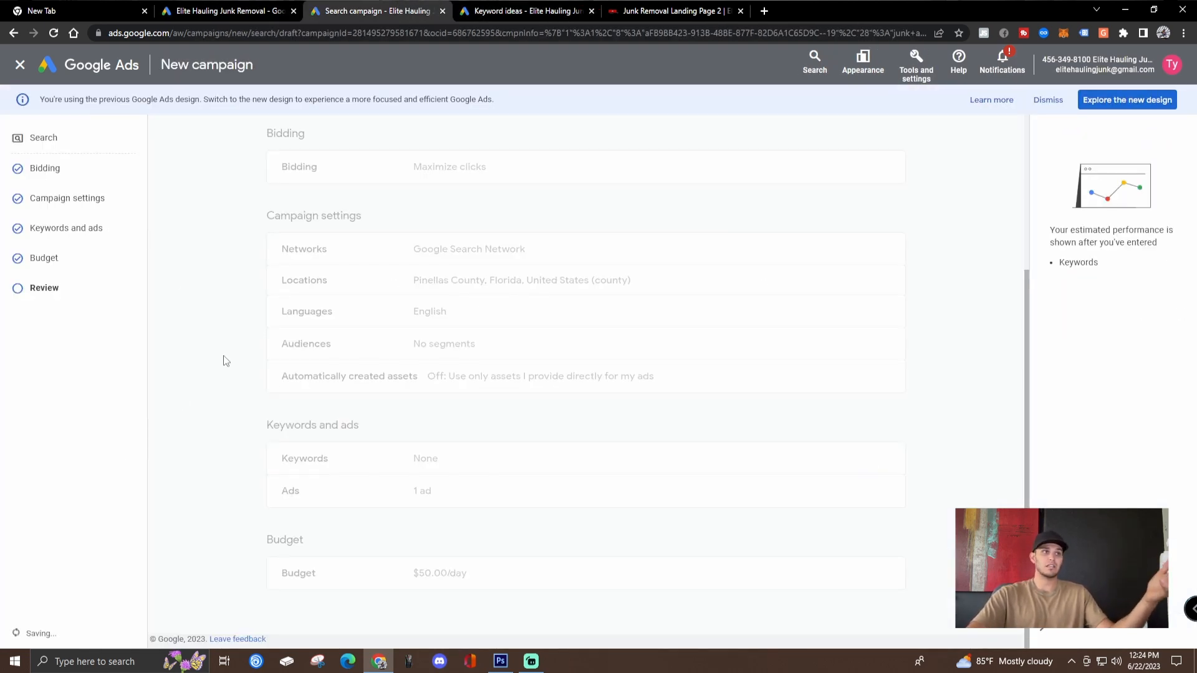
- Go to the existing Junk Removal - Search Leads campaign, look at its search keywords, and open its search terms report
{"action": "left_click", "coordinate": [232, 7]}
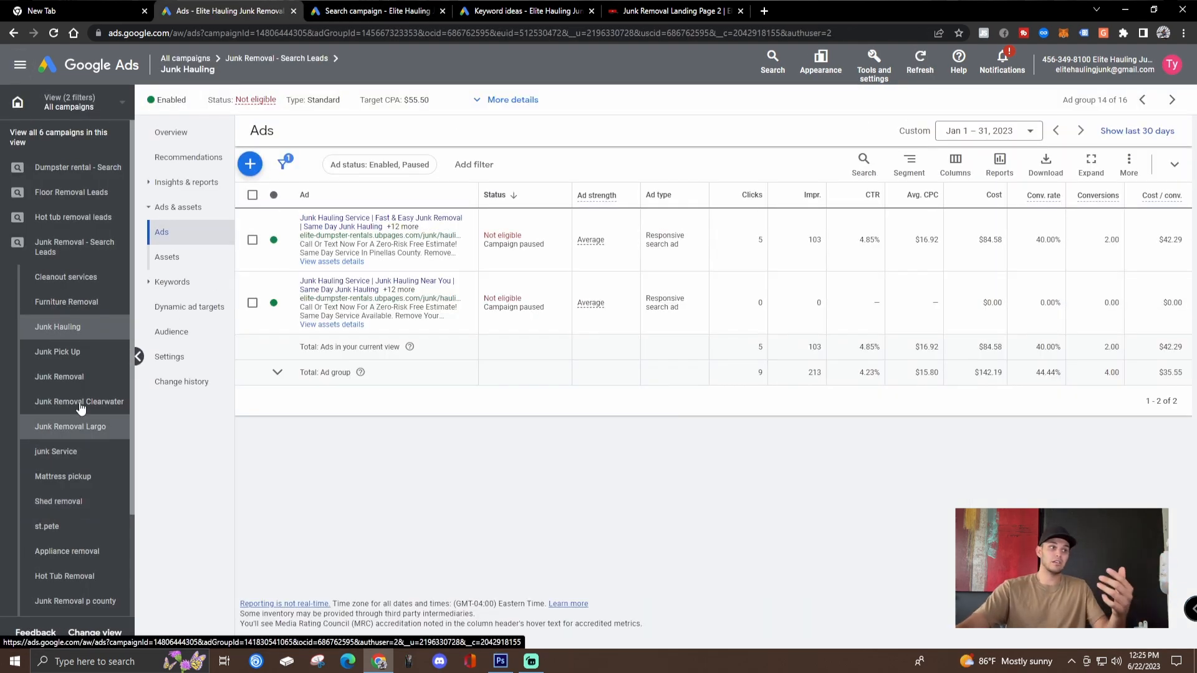
{"action": "left_click", "coordinate": [59, 253]}
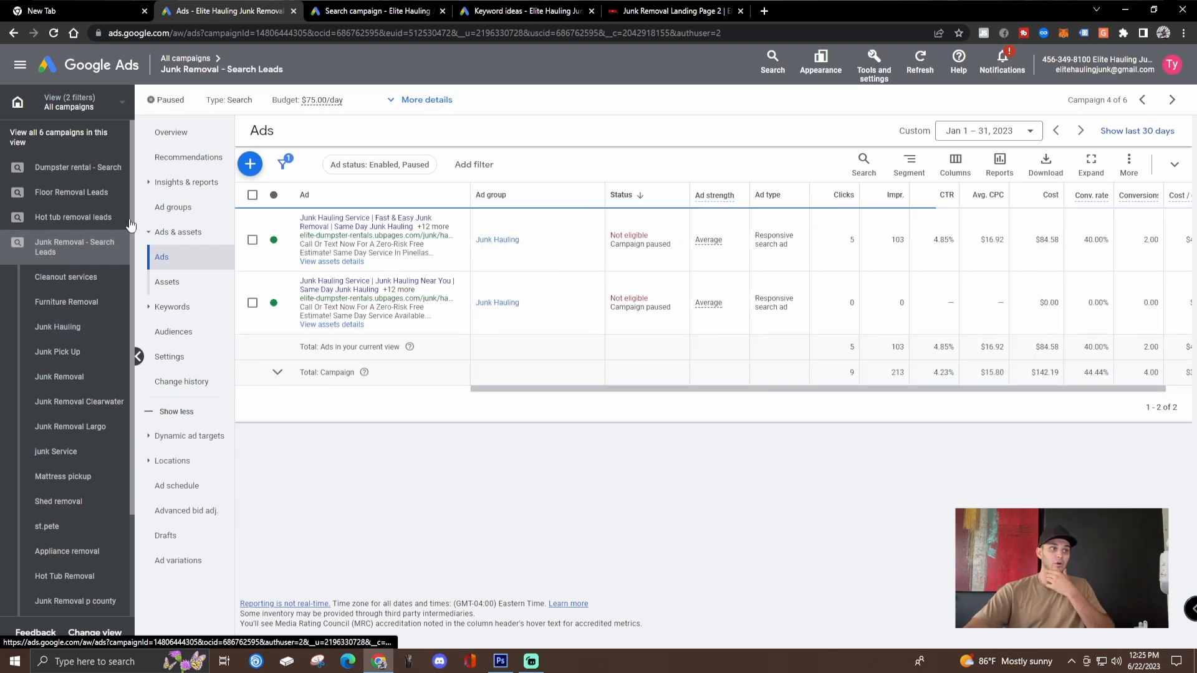
{"action": "left_click", "coordinate": [170, 308]}
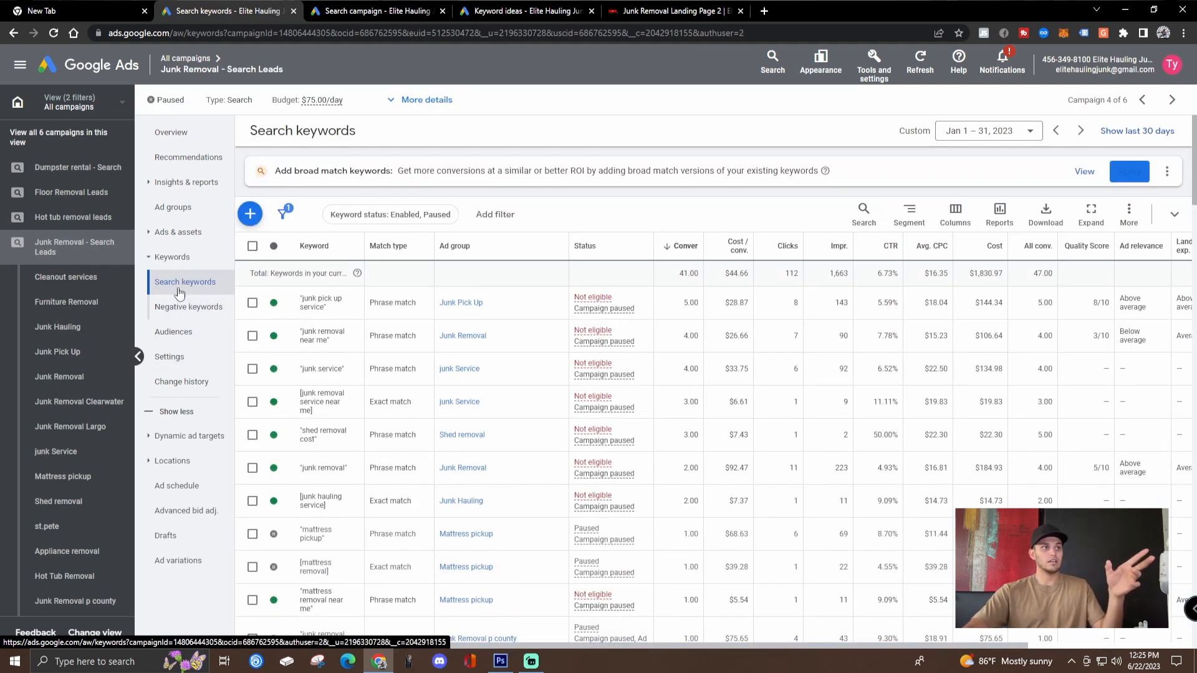
{"action": "left_click", "coordinate": [178, 181]}
{"action": "left_click", "coordinate": [190, 264]}
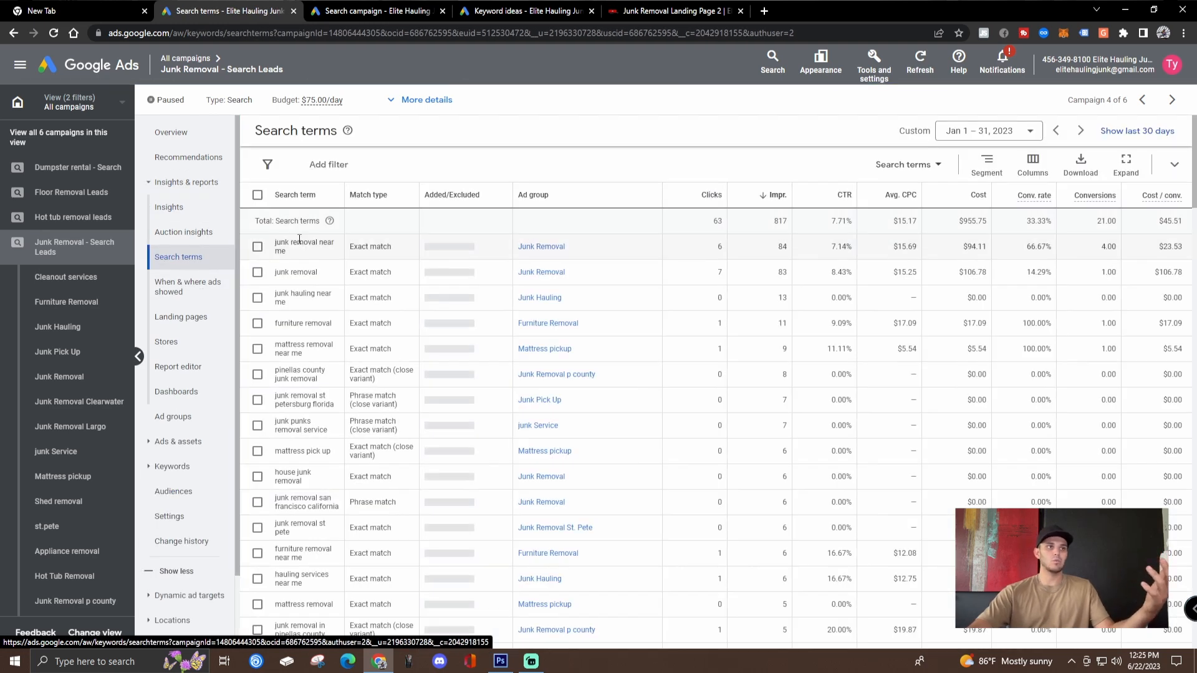
- Examine the campaign's search terms, comparing their impressions, match types, ad groups and added or excluded status
{"action": "scroll", "coordinate": [319, 404], "scroll_direction": "down", "scroll_amount": 6}
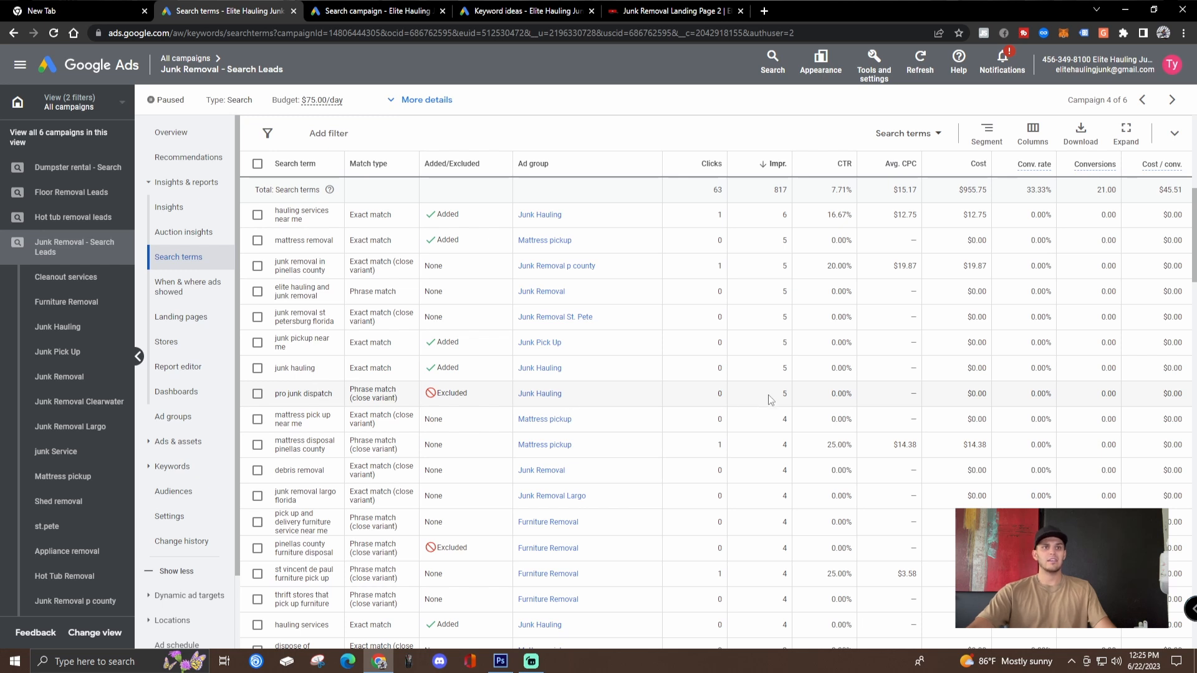
{"action": "mouse_move", "coordinate": [779, 392]}
{"action": "left_mouse_down"}
{"action": "mouse_move", "coordinate": [804, 393]}
{"action": "mouse_move", "coordinate": [775, 397]}
{"action": "left_mouse_up"}
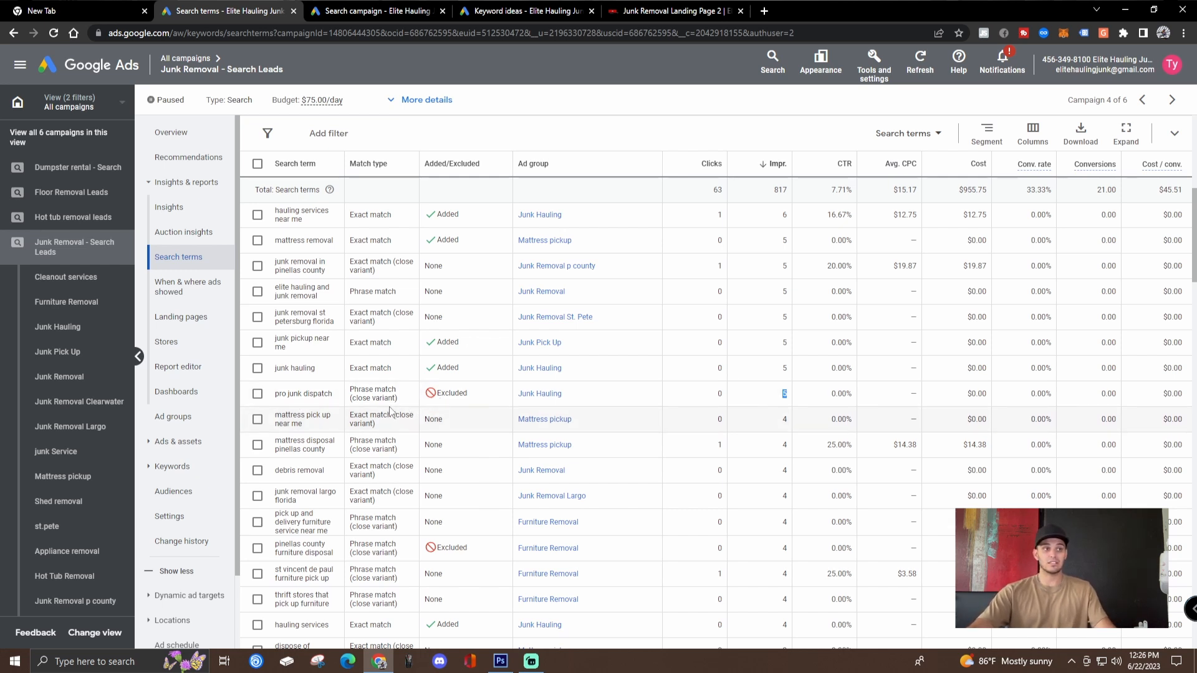
{"action": "scroll", "coordinate": [304, 464], "scroll_direction": "up", "scroll_amount": 7}
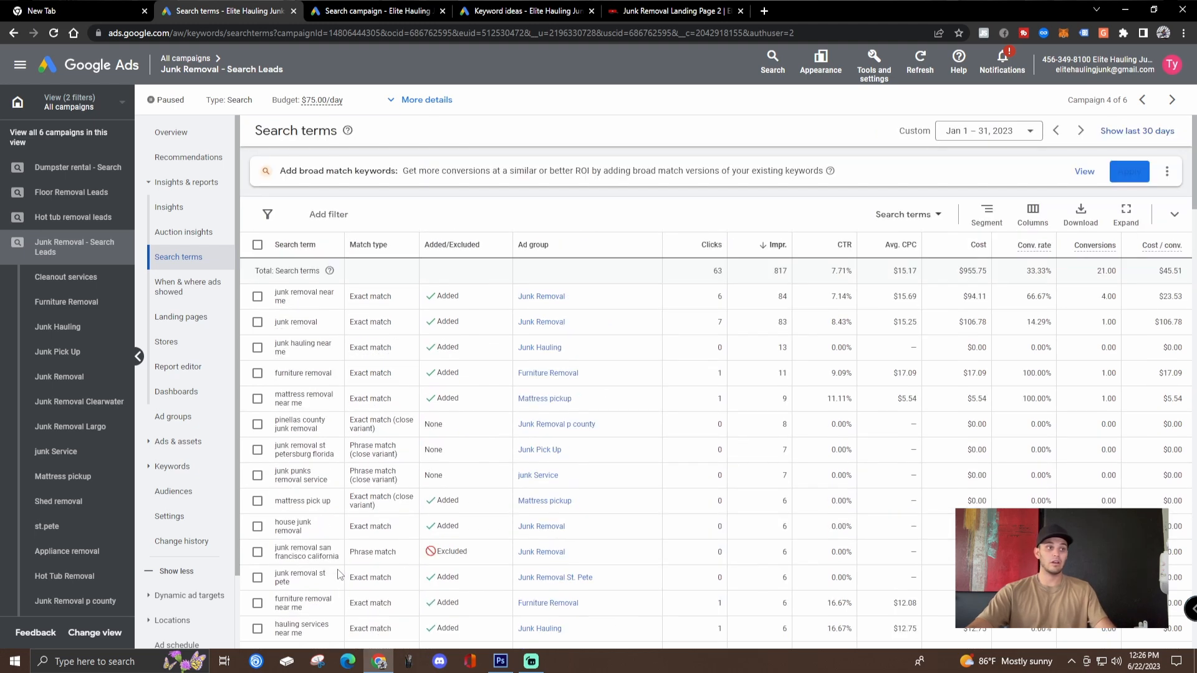
{"action": "scroll", "coordinate": [308, 429], "scroll_direction": "down", "scroll_amount": 10}
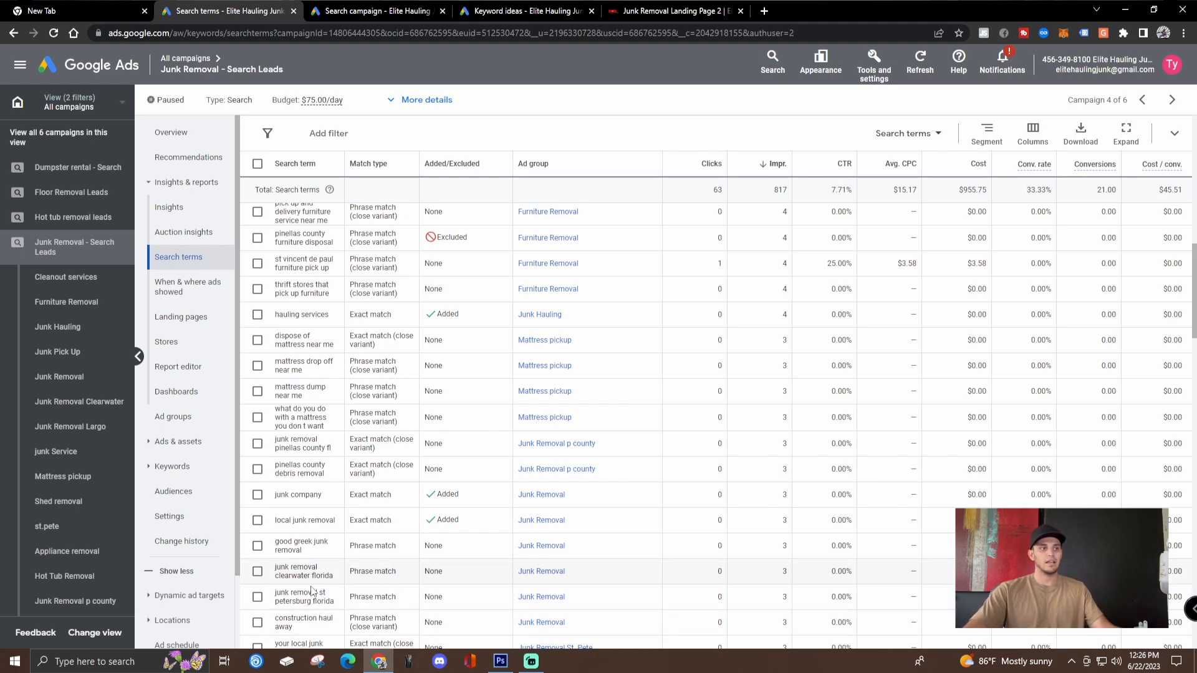
{"action": "scroll", "coordinate": [315, 561], "scroll_direction": "up", "scroll_amount": 3}
{"action": "scroll", "coordinate": [317, 531], "scroll_direction": "up", "scroll_amount": 3}
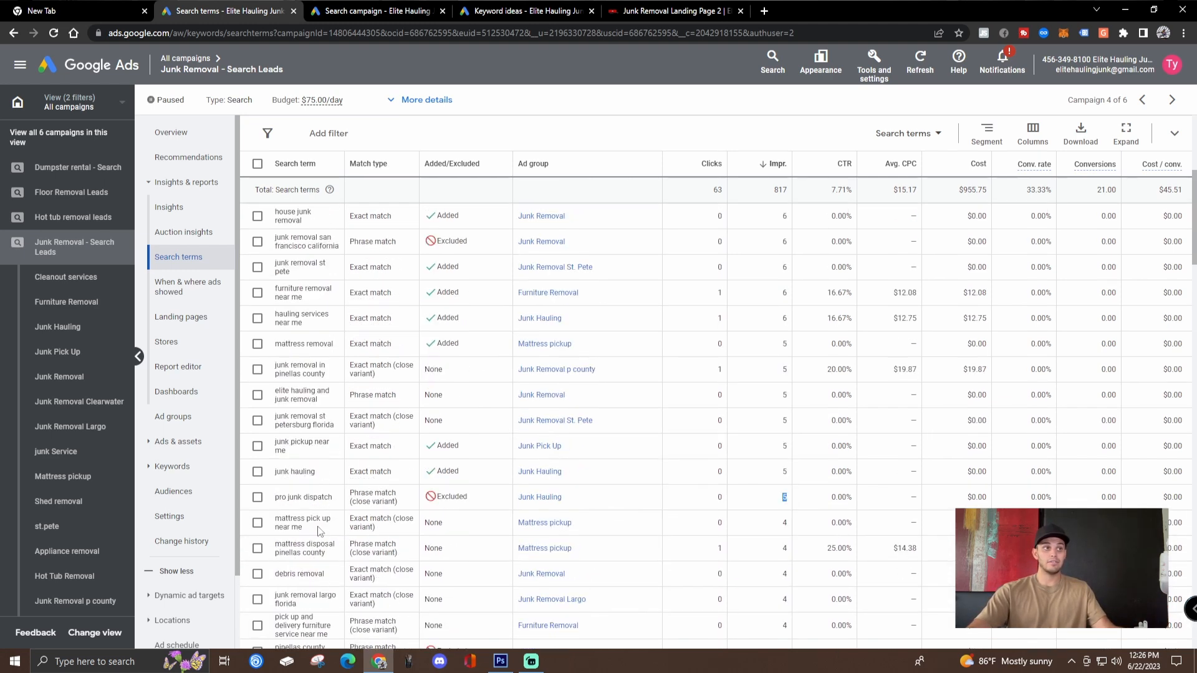
{"action": "scroll", "coordinate": [318, 531], "scroll_direction": "up", "scroll_amount": 3}
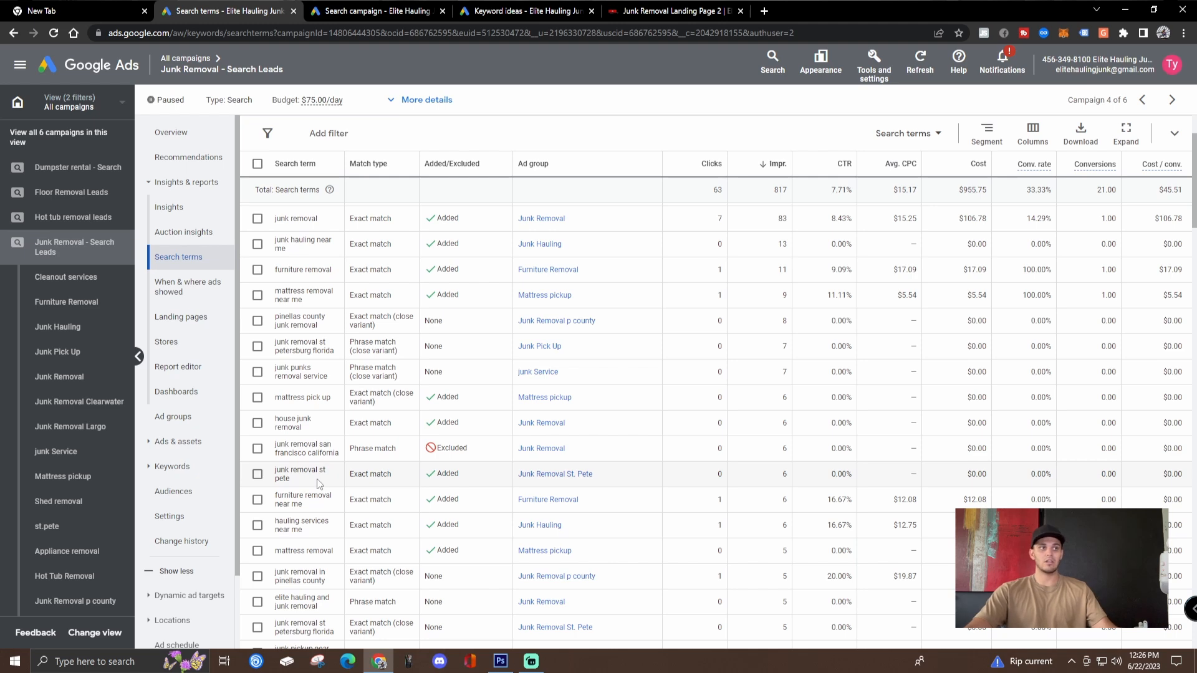
{"action": "scroll", "coordinate": [317, 493], "scroll_direction": "up", "scroll_amount": 3}
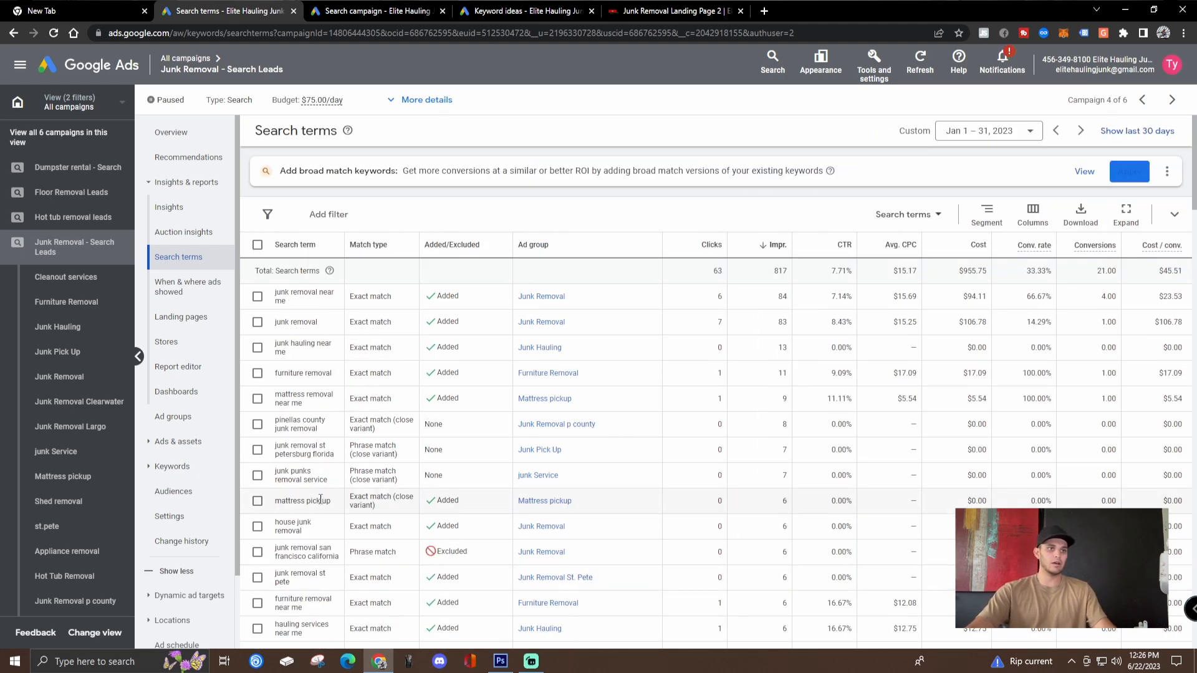
{"action": "scroll", "coordinate": [287, 508], "scroll_direction": "down", "scroll_amount": 10}
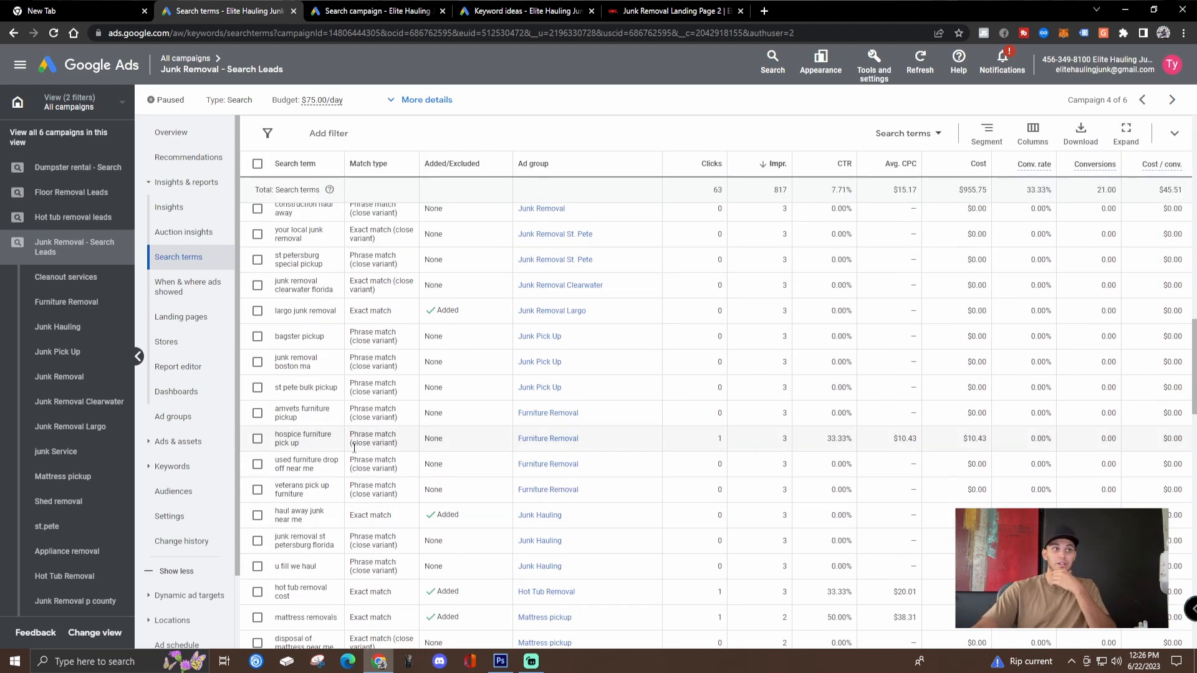